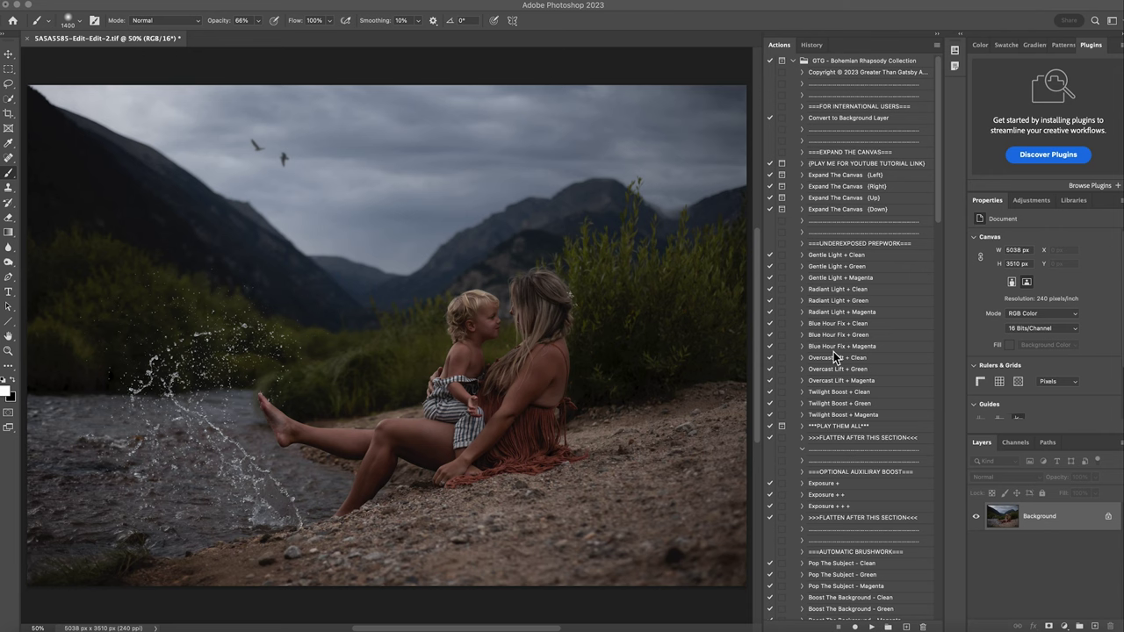
- Play the Gentle Light + Clean action on the photo and flatten the image
click(841, 256)
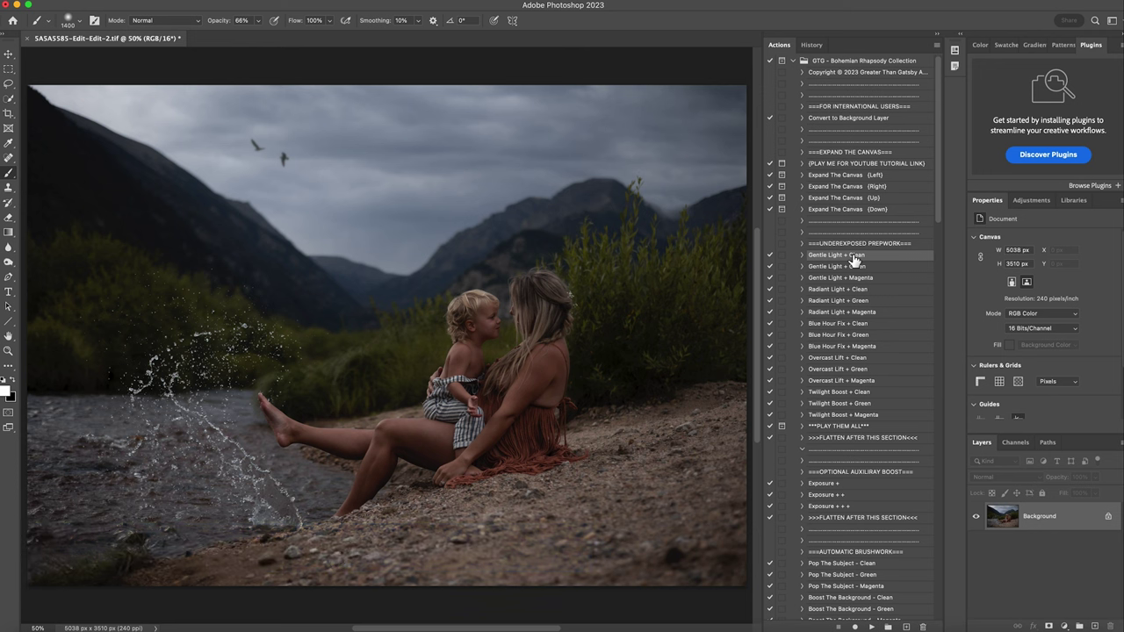
click(872, 627)
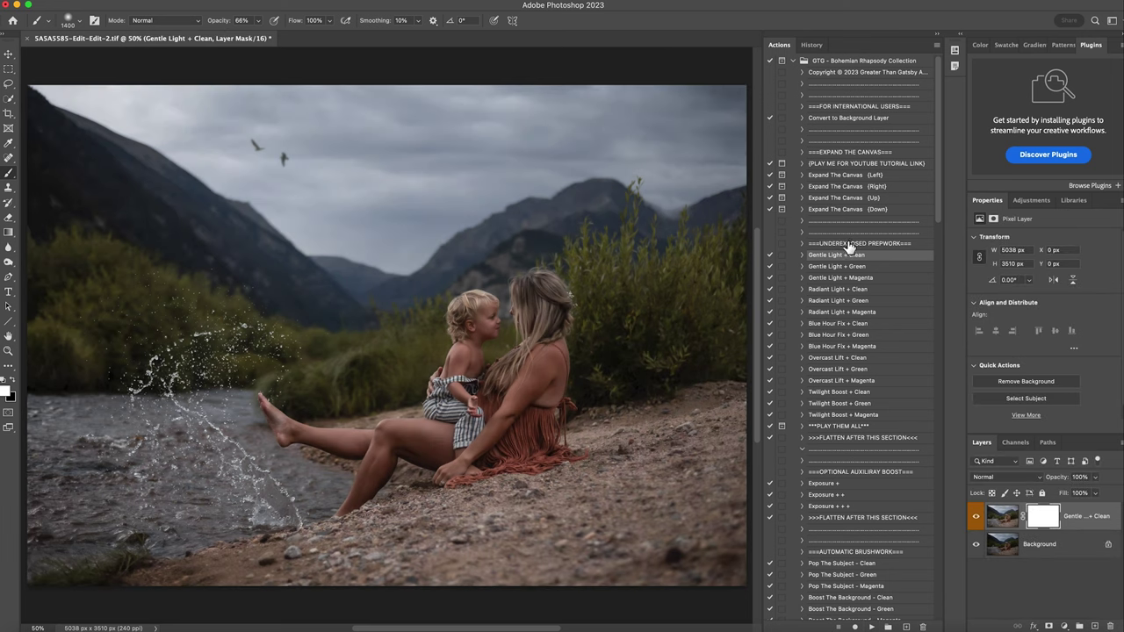
right_click(1052, 547)
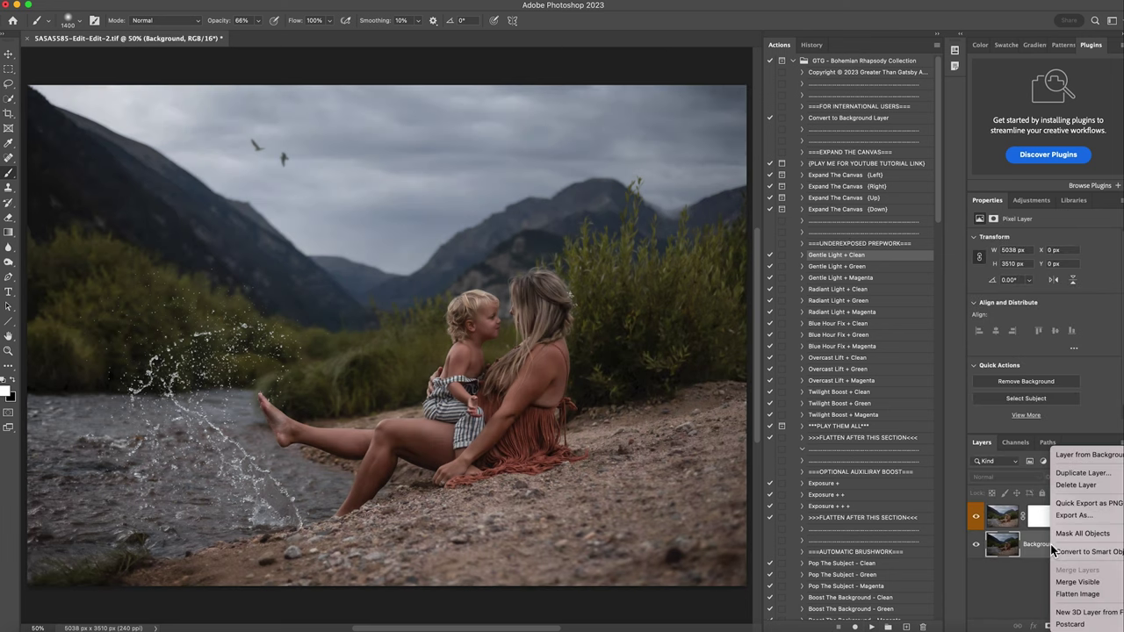
click(1077, 595)
- Play the Pop The Subject - Clean action and compare the photo with and without its layer
scroll(835, 326, down, 5)
scroll(835, 327, down, 3)
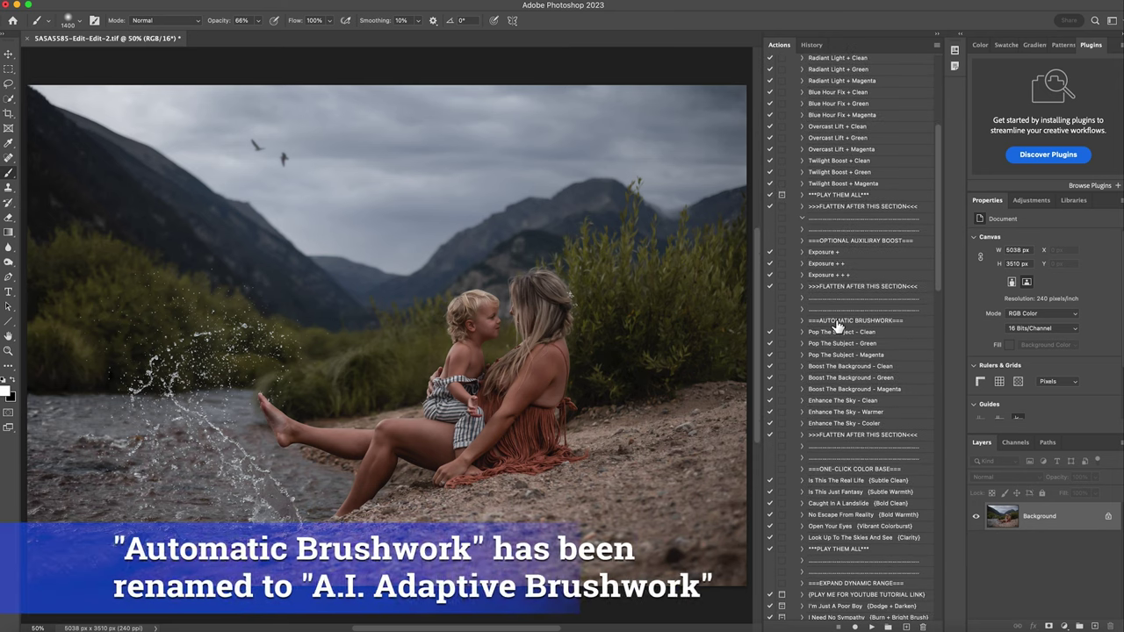
scroll(867, 331, down, 2)
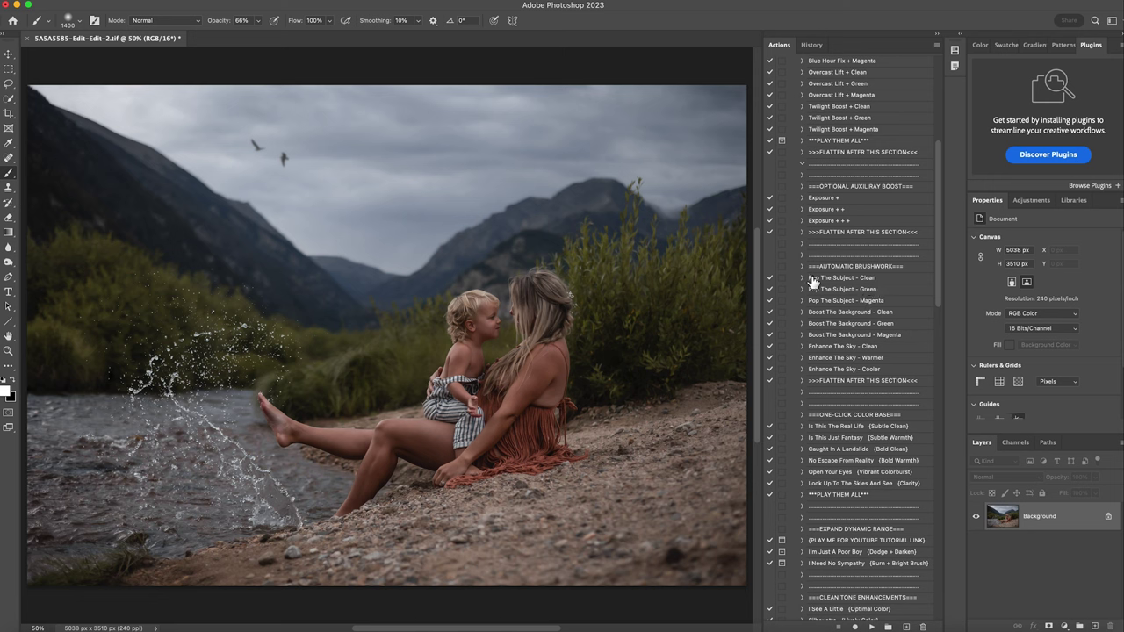
click(847, 280)
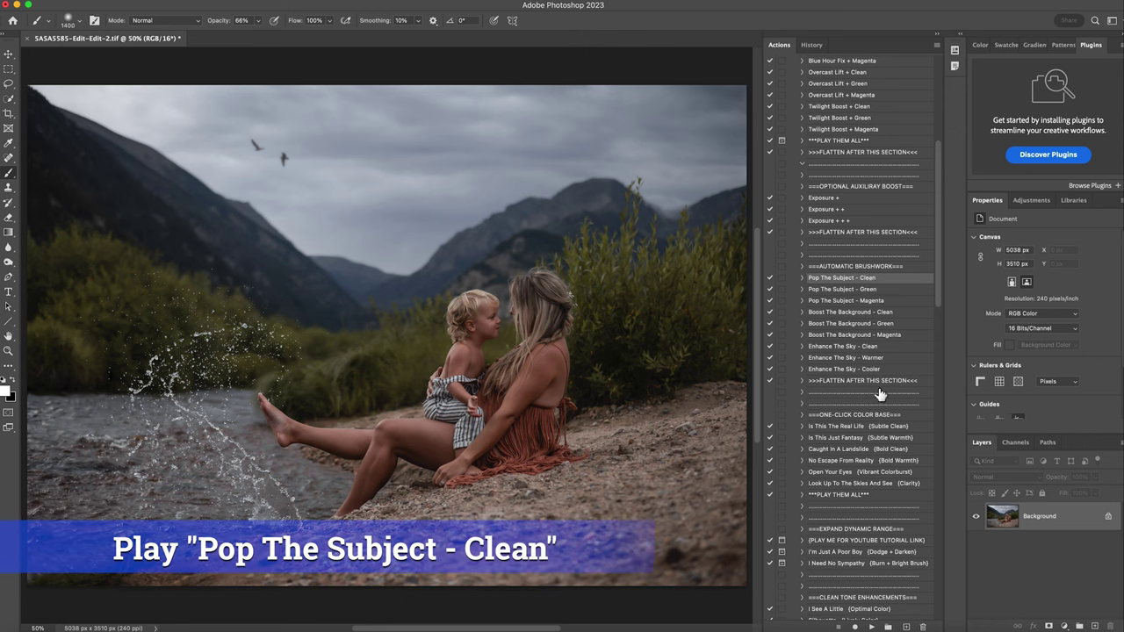
click(872, 627)
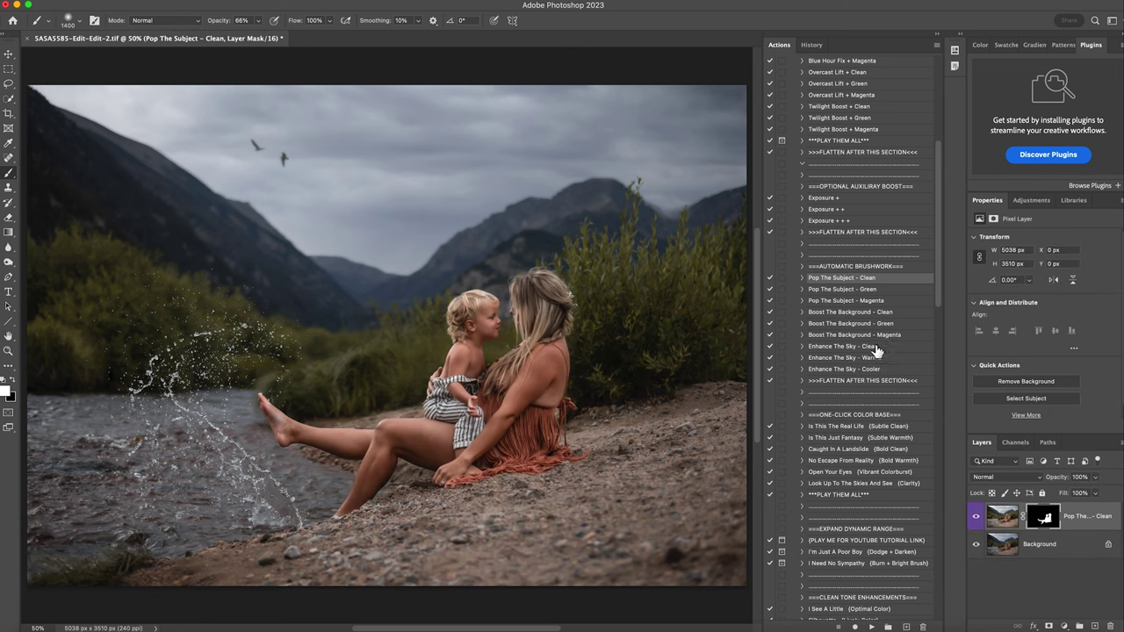
click(976, 517)
click(976, 518)
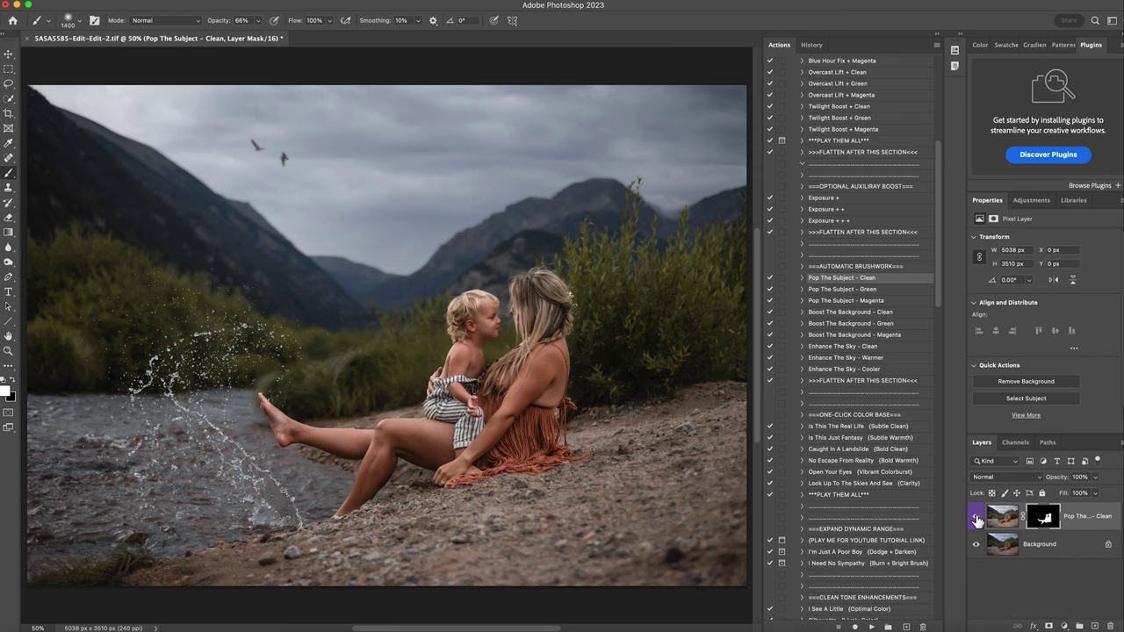
click(977, 518)
click(977, 519)
- Lower the Pop The Subject - Clean layer's opacity to 68% and flatten the image
click(1096, 477)
drag(1080, 488, 1081, 493)
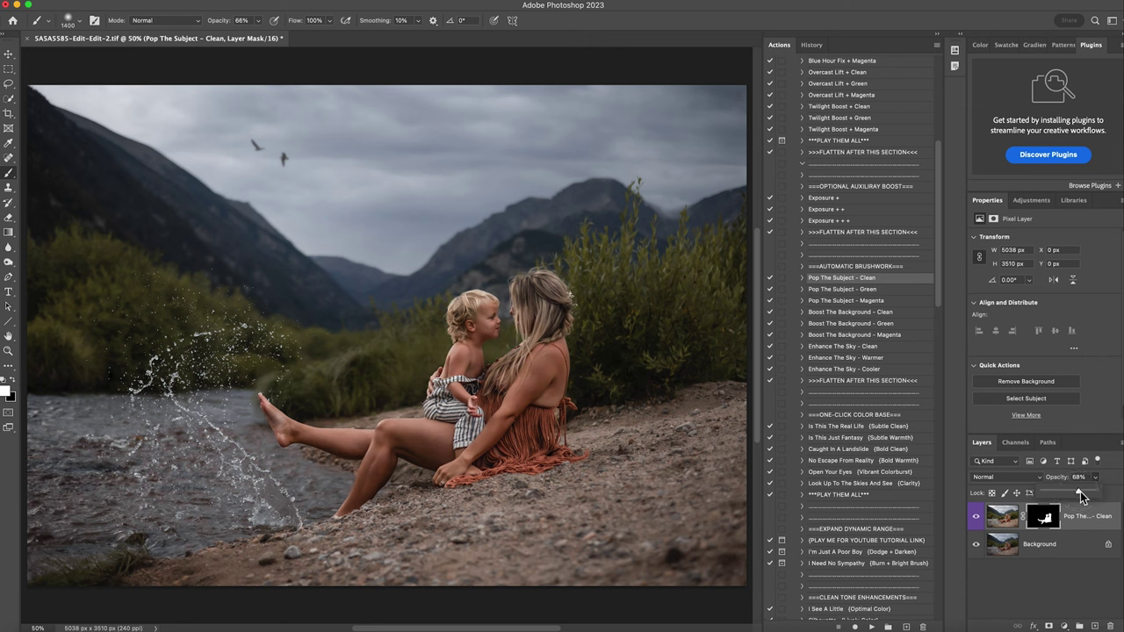
right_click(1053, 548)
click(1037, 590)
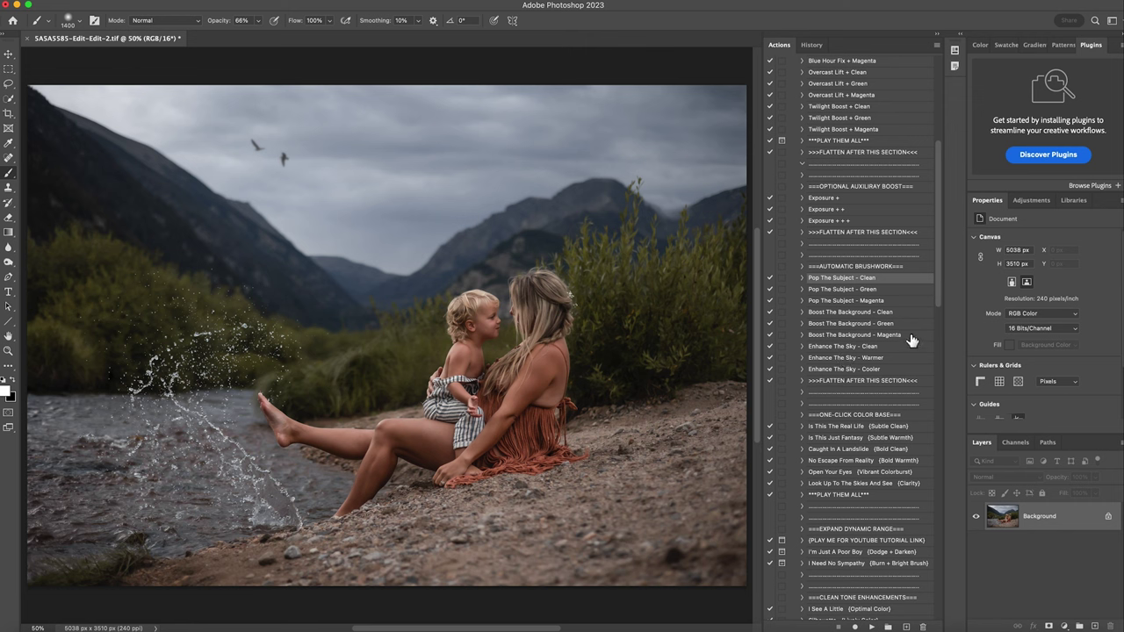
- Play the Enhance The Sky - Clean action on the flattened photo
click(824, 348)
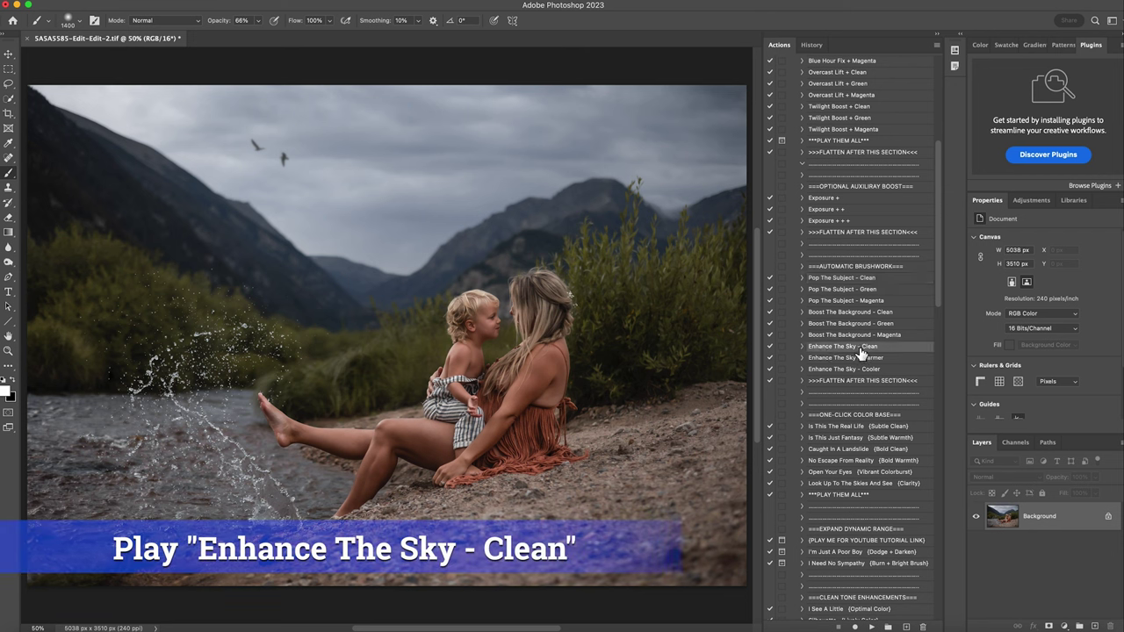
click(872, 627)
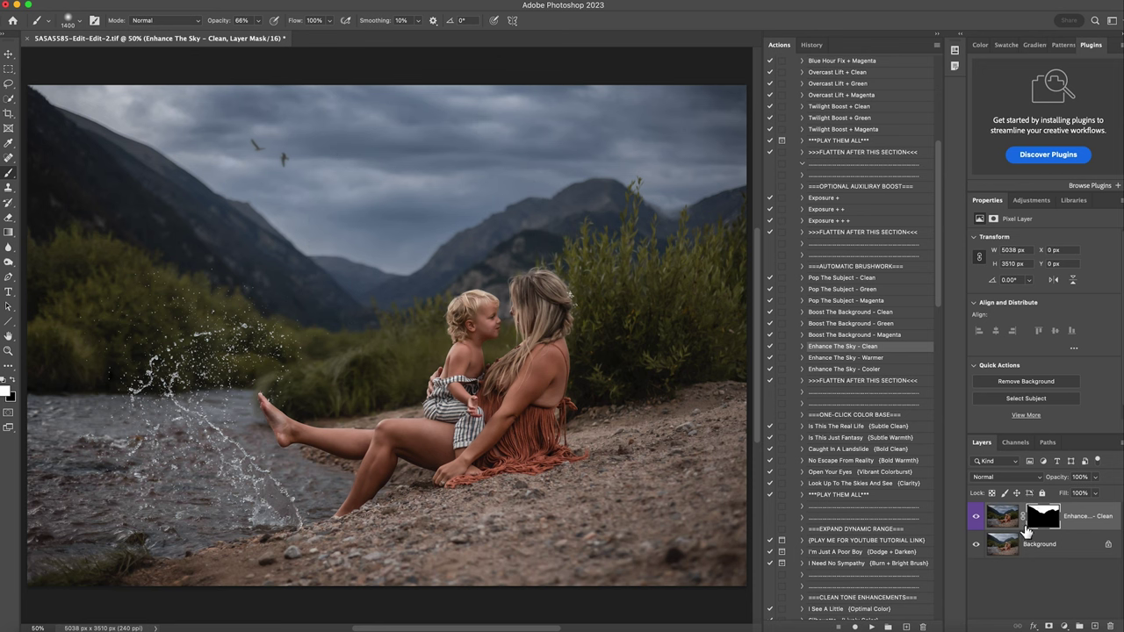
- Paint black at 50% brush opacity on the sky layer's mask over the mountains and lower sky, and flatten the image
click(12, 379)
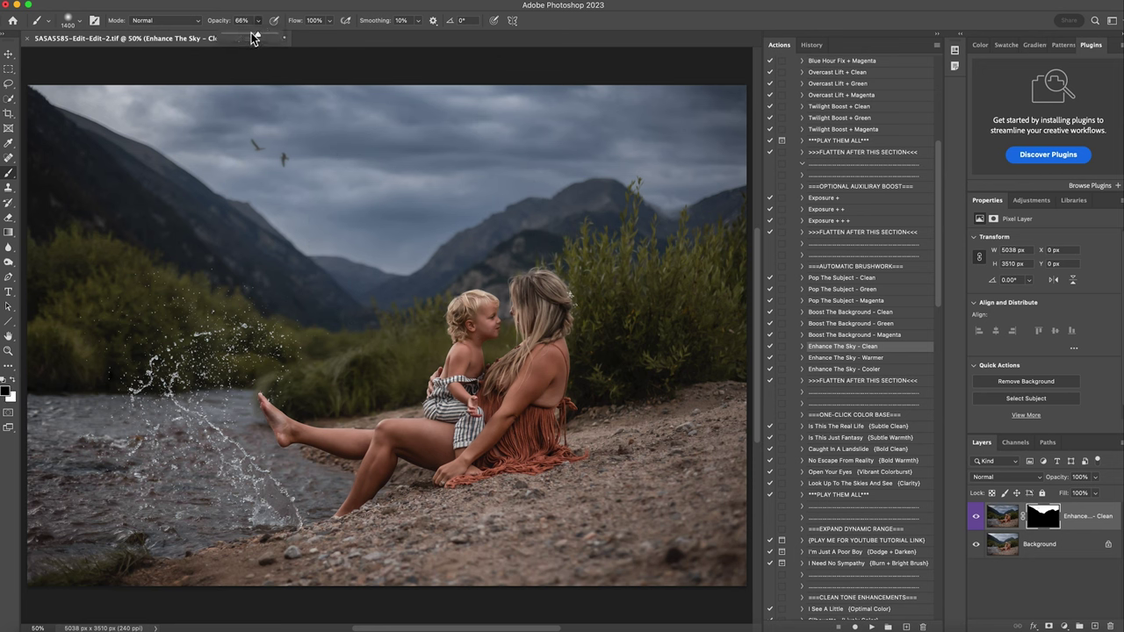
drag(252, 39, 250, 39)
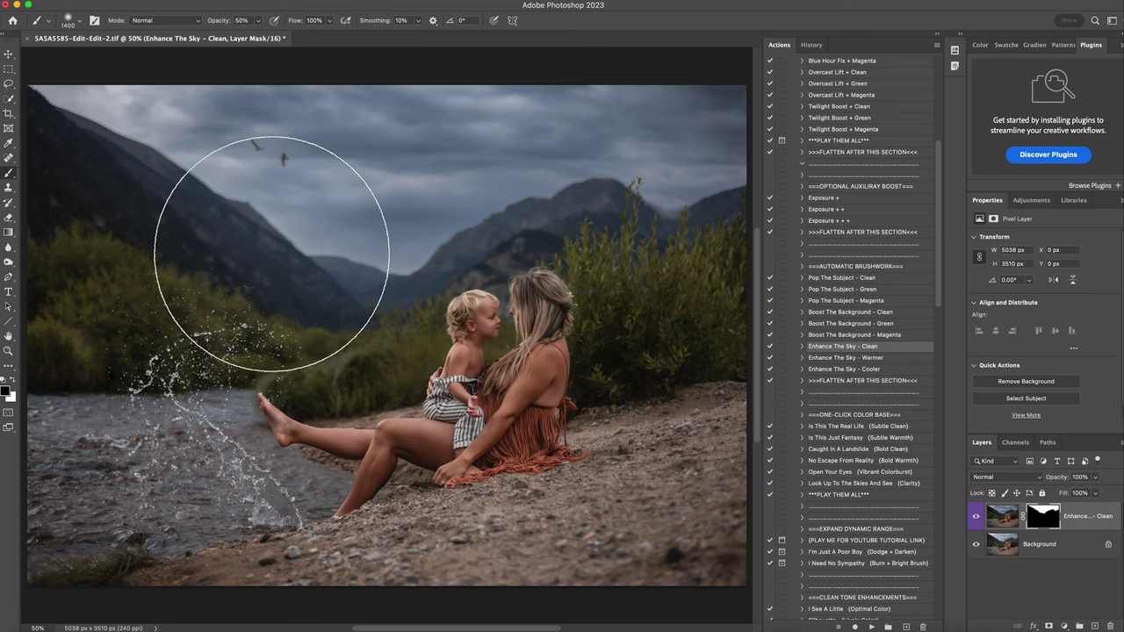
mouse_move(546, 238)
mouse_down()
mouse_move(340, 266)
mouse_move(185, 258)
mouse_move(594, 273)
mouse_move(732, 256)
mouse_move(654, 243)
mouse_move(295, 286)
mouse_move(89, 270)
mouse_move(399, 246)
mouse_up()
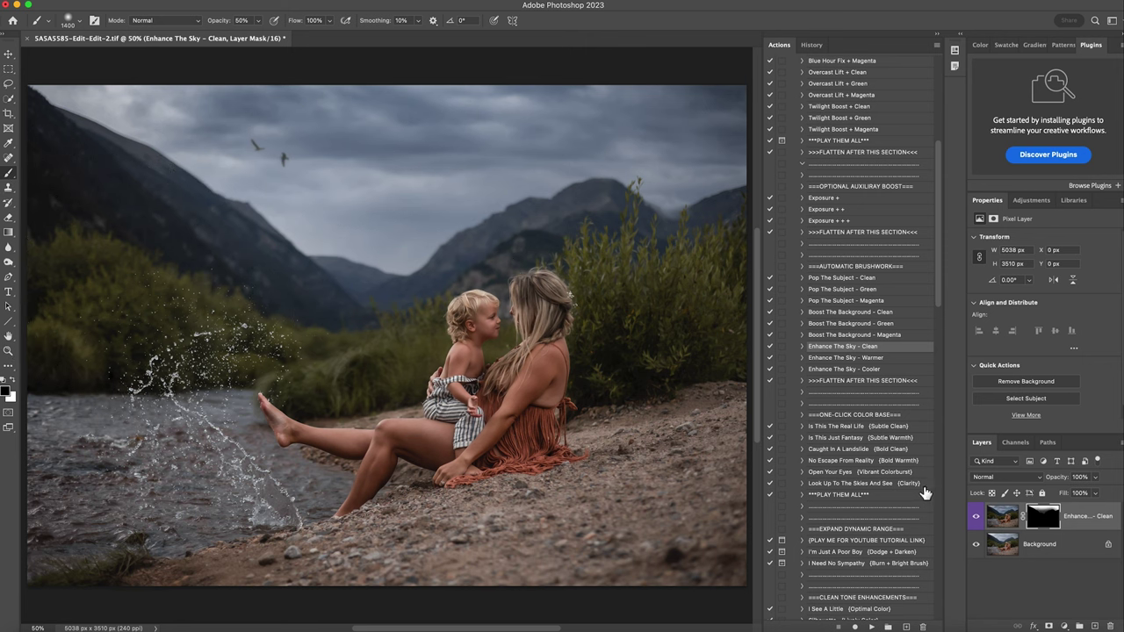
right_click(1072, 549)
click(1052, 599)
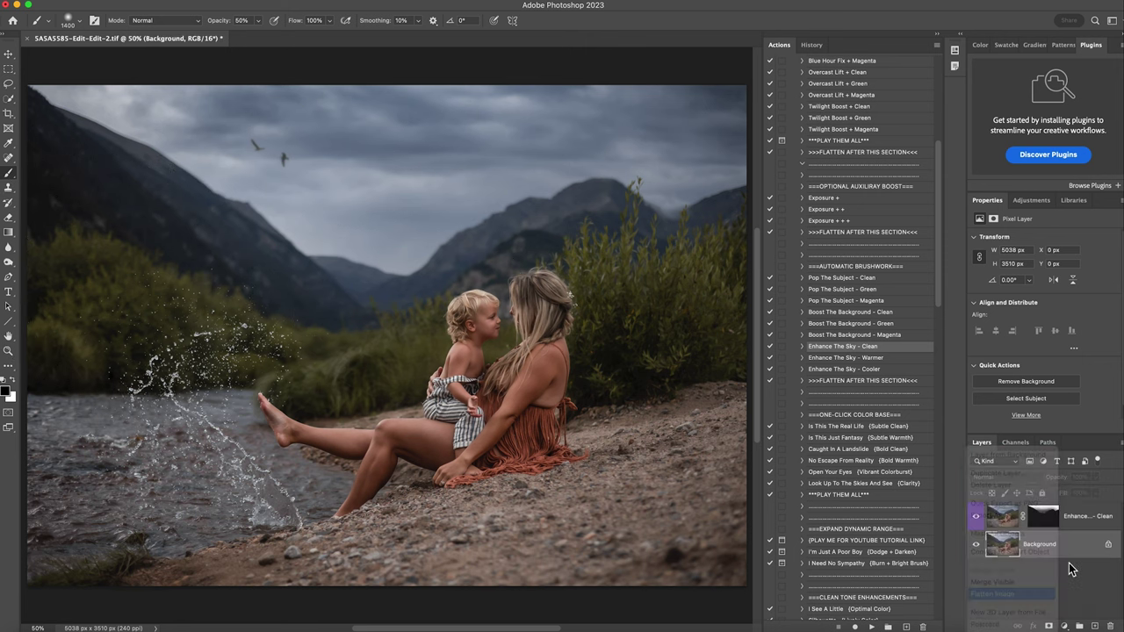
- Play the Enhance The Sky - Warmer action and lower its layer opacity to 68%
click(842, 359)
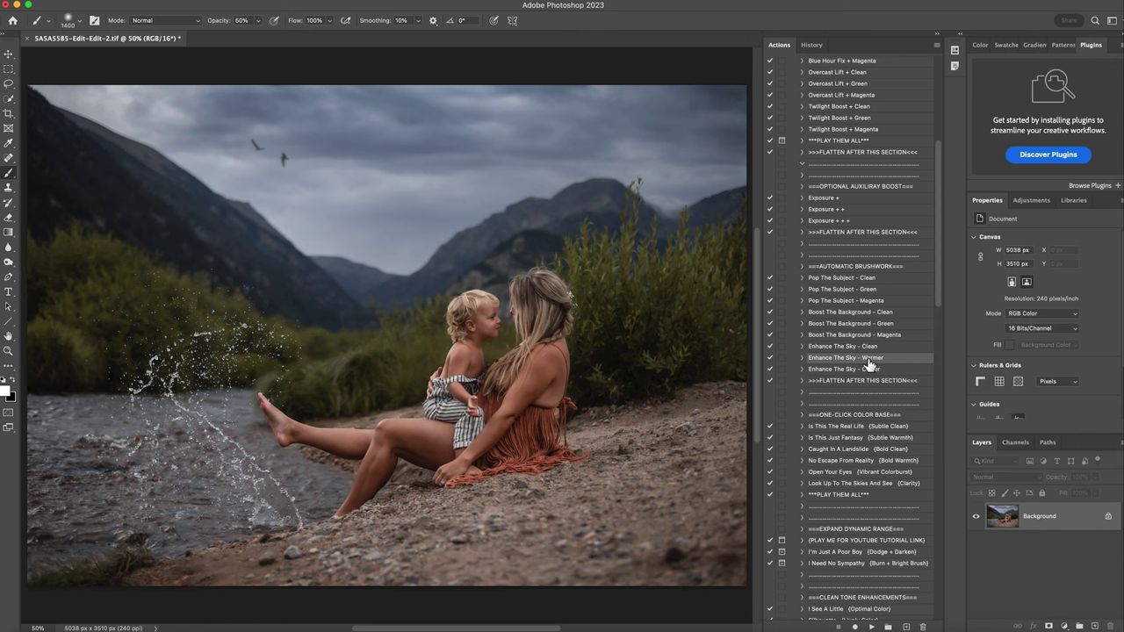
click(873, 627)
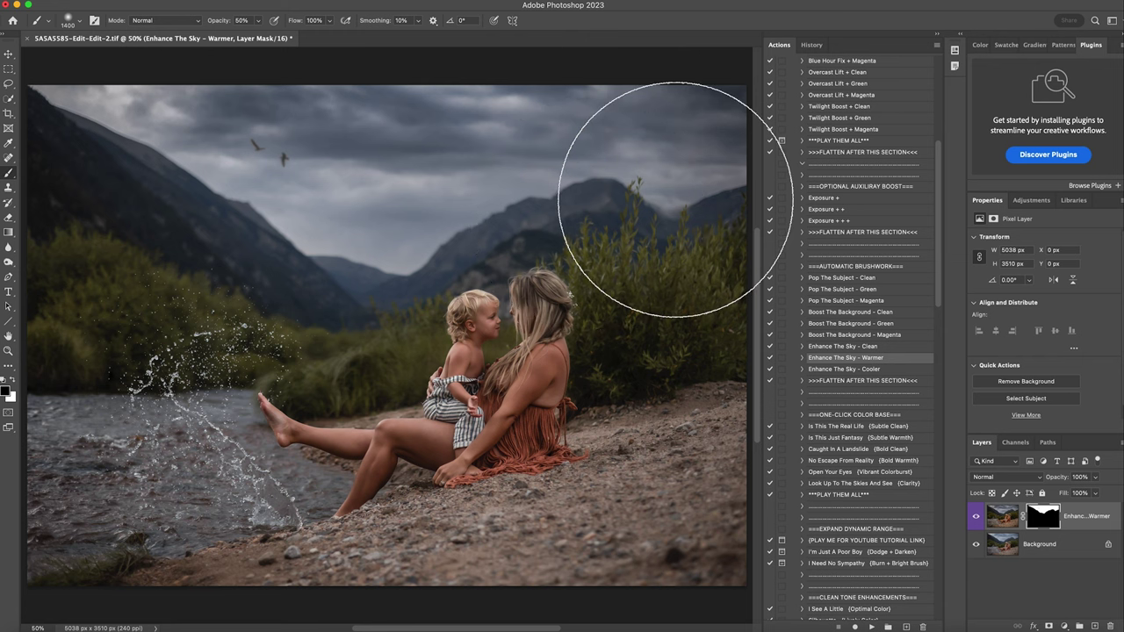
click(1096, 476)
drag(1100, 493, 1083, 499)
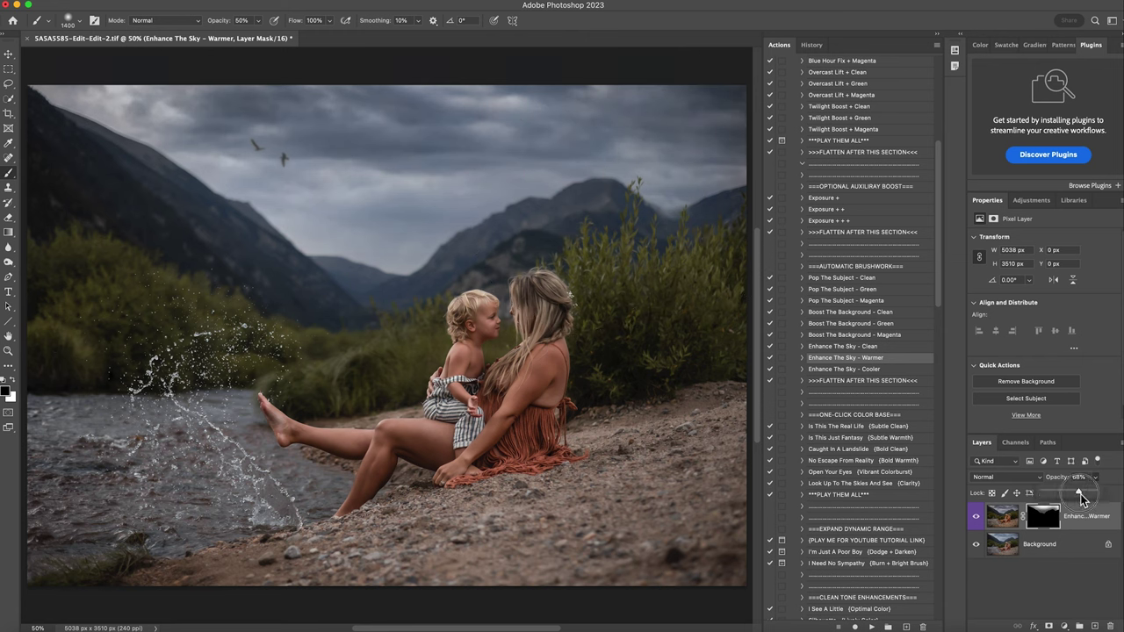
- Compare the photo with and without the Enhance The Sky - Warmer layer and flatten the image
click(976, 518)
click(976, 520)
click(976, 520)
click(976, 520)
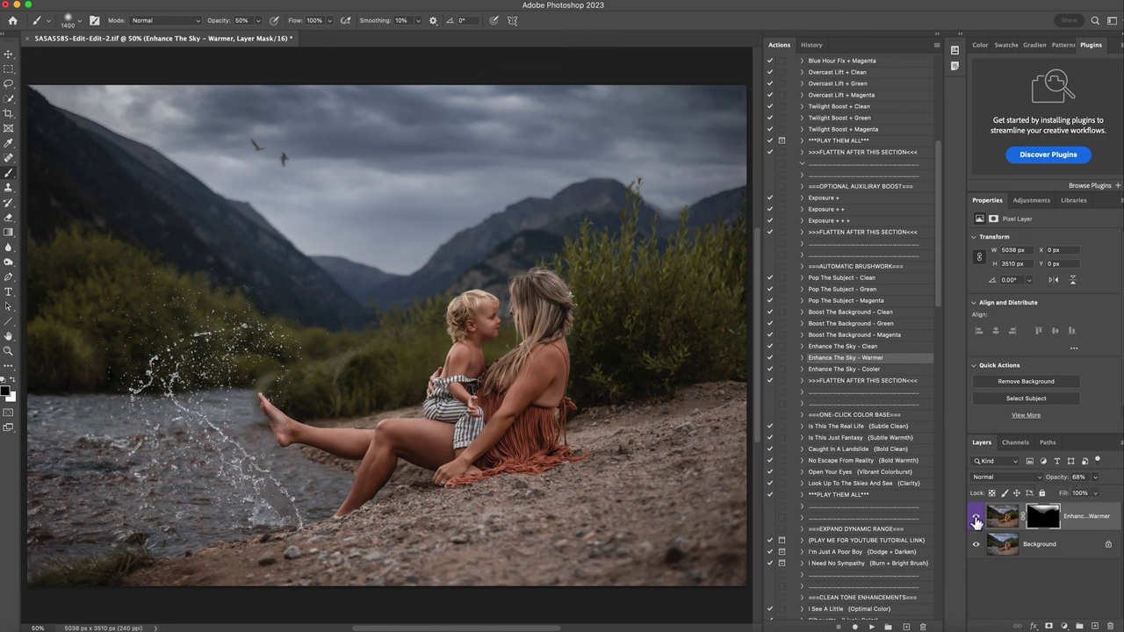
click(976, 520)
click(976, 520)
right_click(1043, 545)
click(1070, 594)
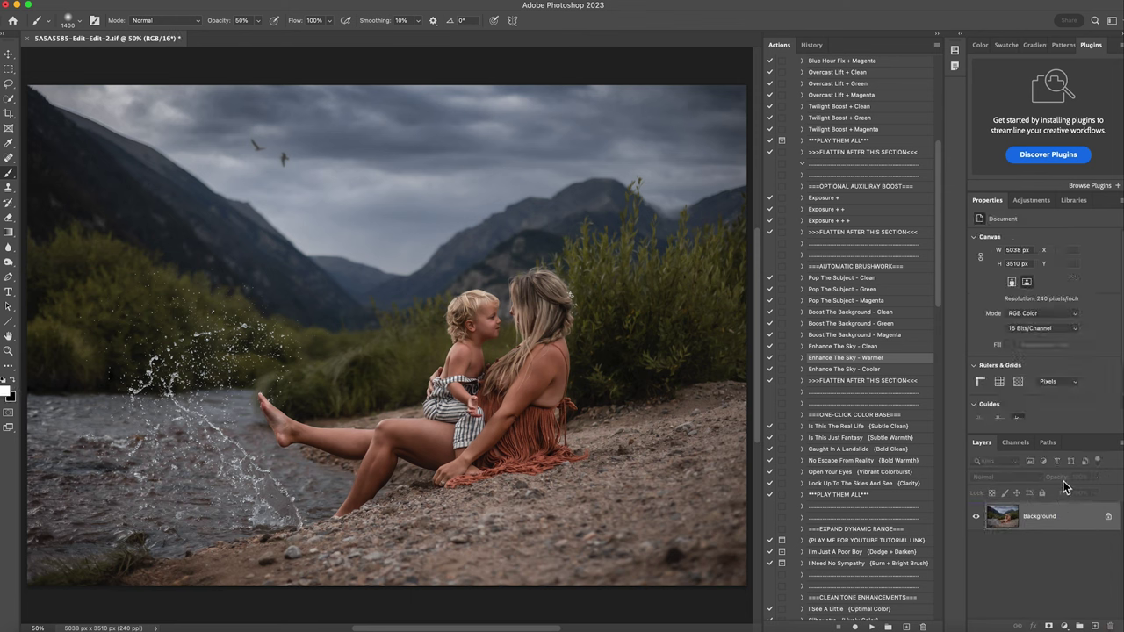
- Play the Is This The Real Life {Subtle Clean} action and flatten the image after comparing the photo with and without it
scroll(826, 395, down, 4)
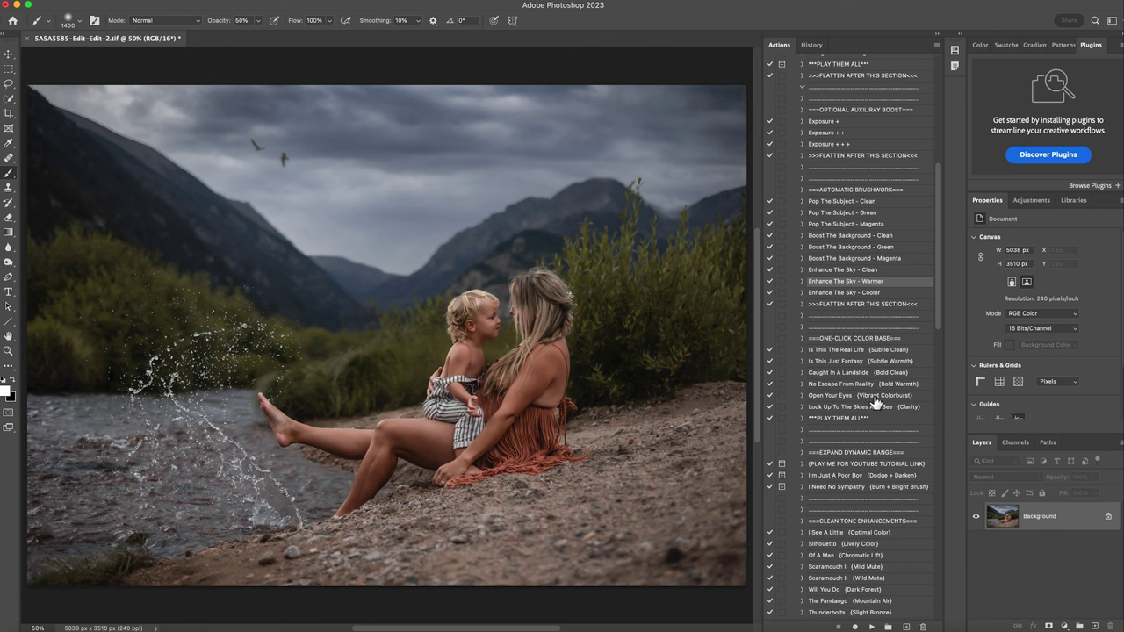
click(892, 350)
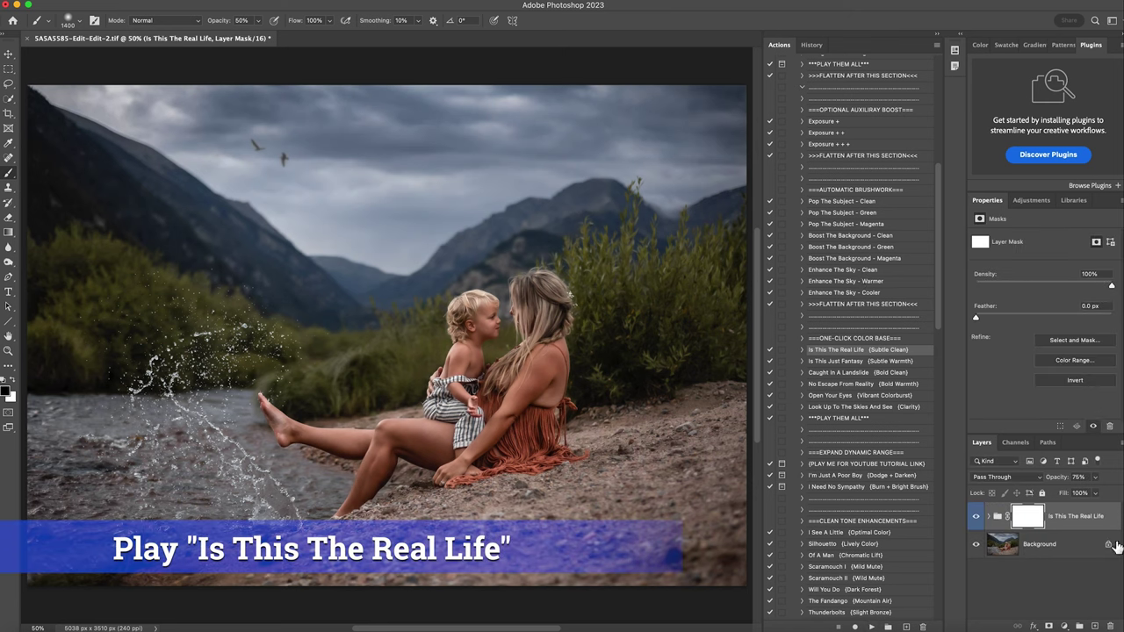
click(977, 518)
click(977, 518)
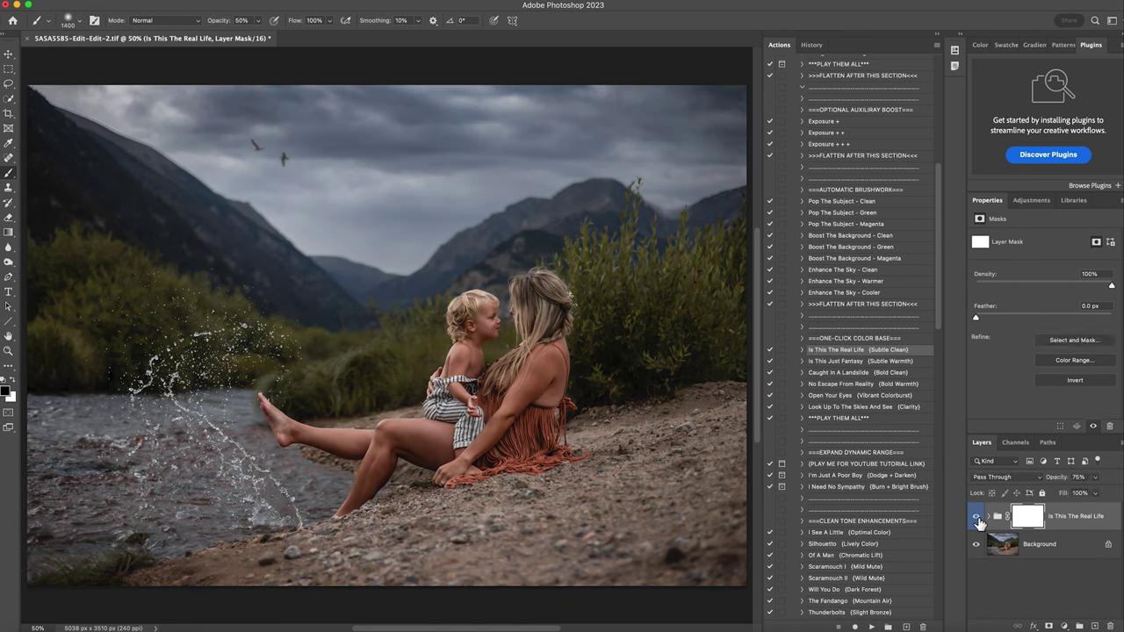
click(978, 518)
click(977, 518)
click(978, 519)
click(978, 518)
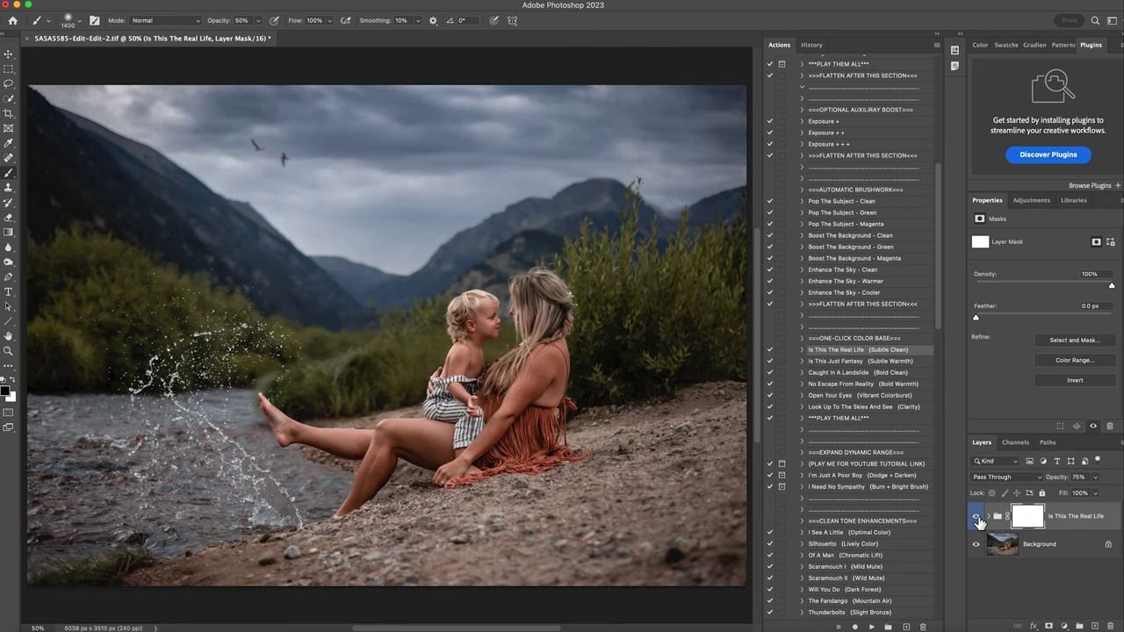
right_click(1054, 549)
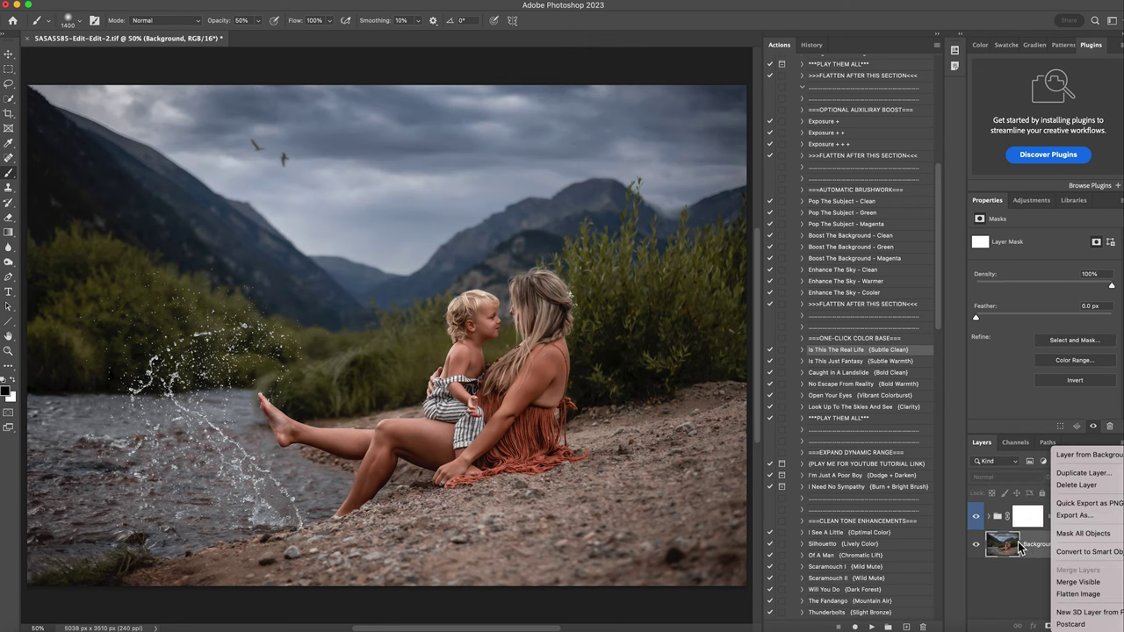
click(1067, 595)
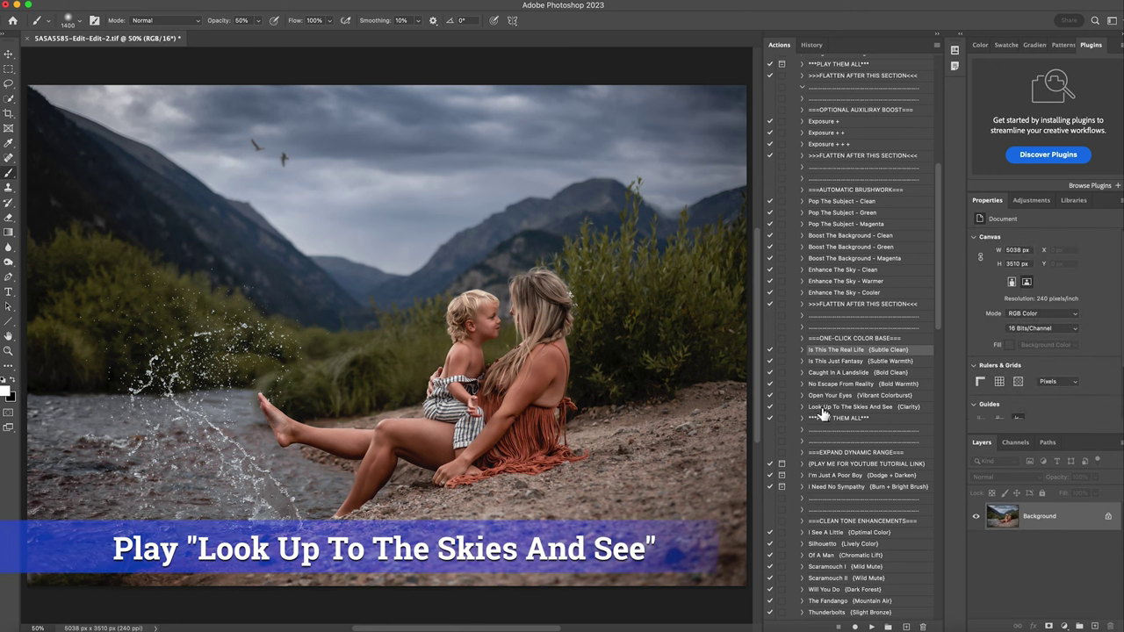
- Play the Look Up To The Skies And See {Clarity} action and flatten the image
click(910, 409)
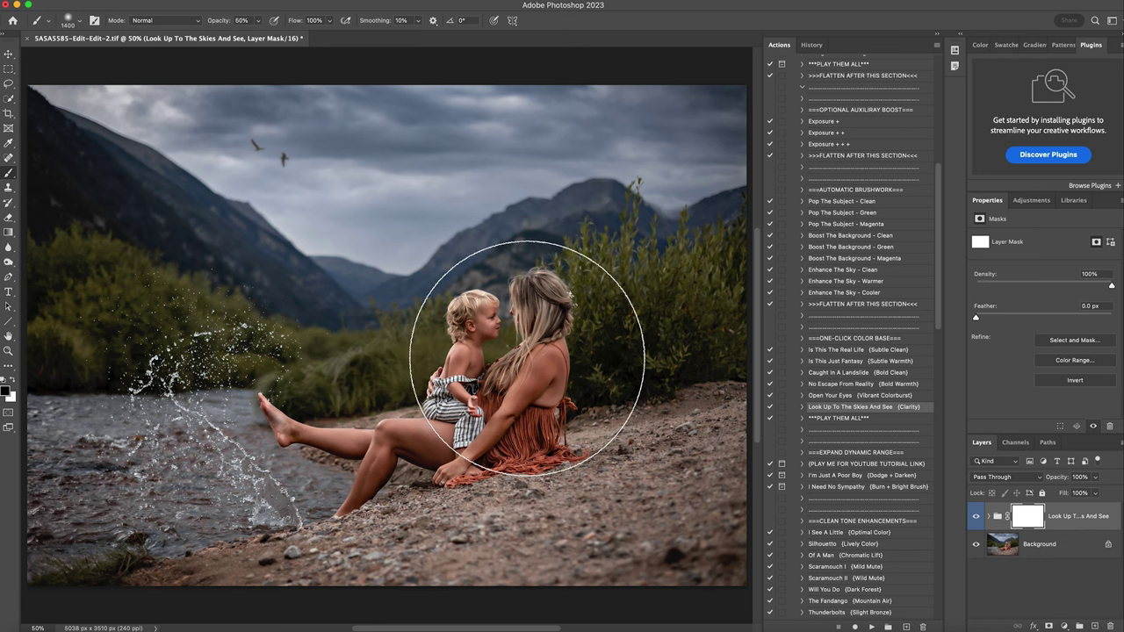
right_click(1064, 544)
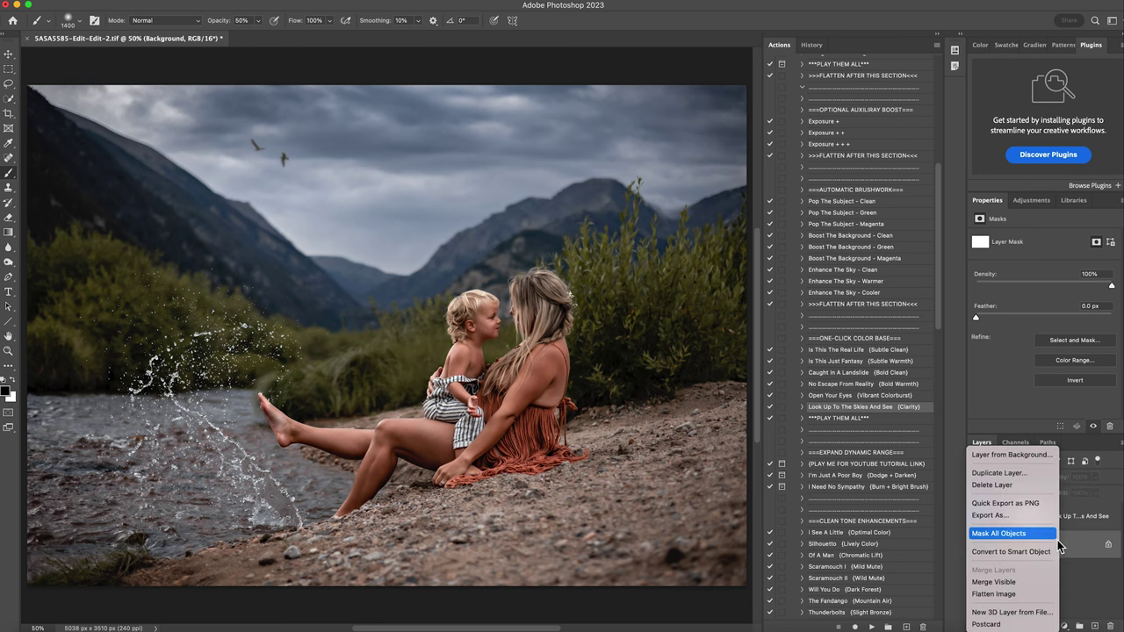
click(1033, 600)
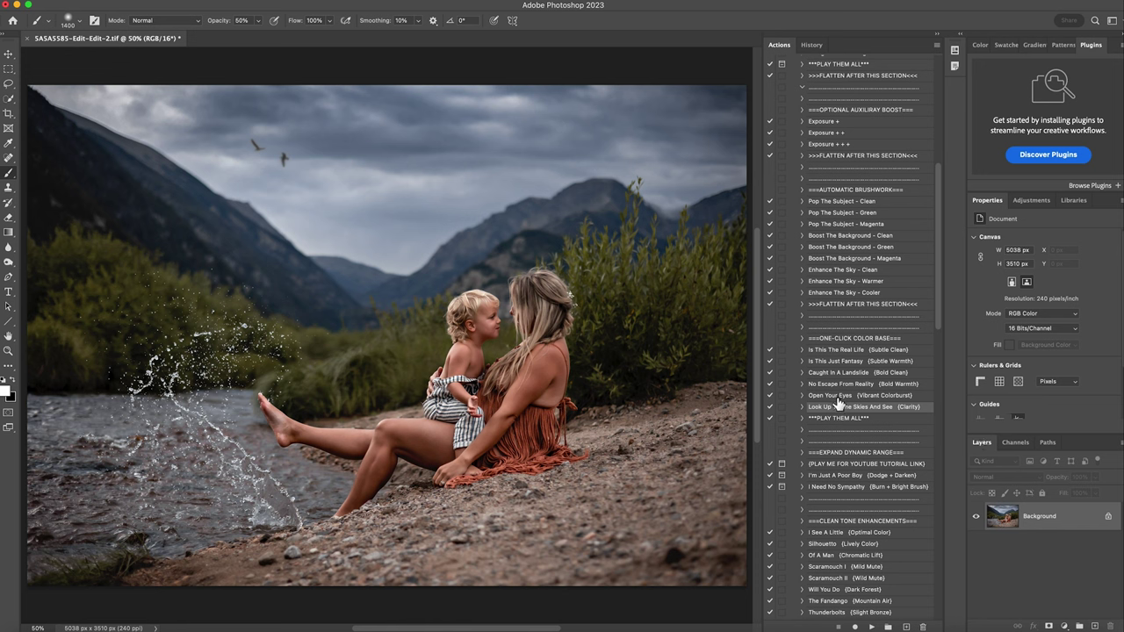
- Play the Carry On II {Lift Shadows} action and paint its mask white at 50% brush opacity over the bushes, riverbank, water and hillside
scroll(837, 418, down, 10)
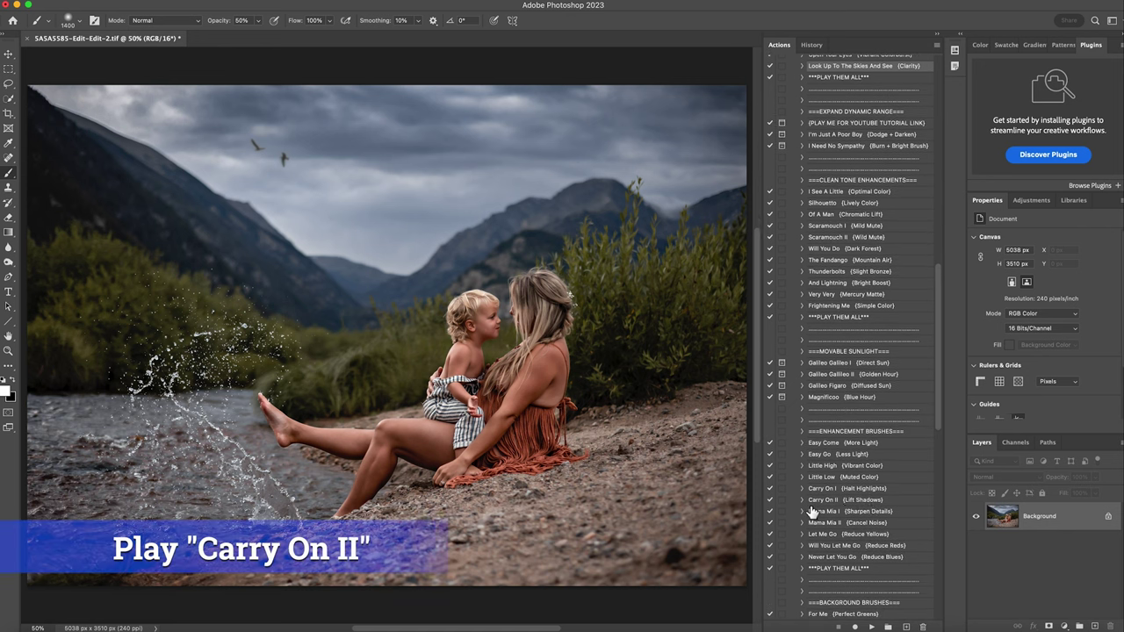
click(843, 501)
click(873, 627)
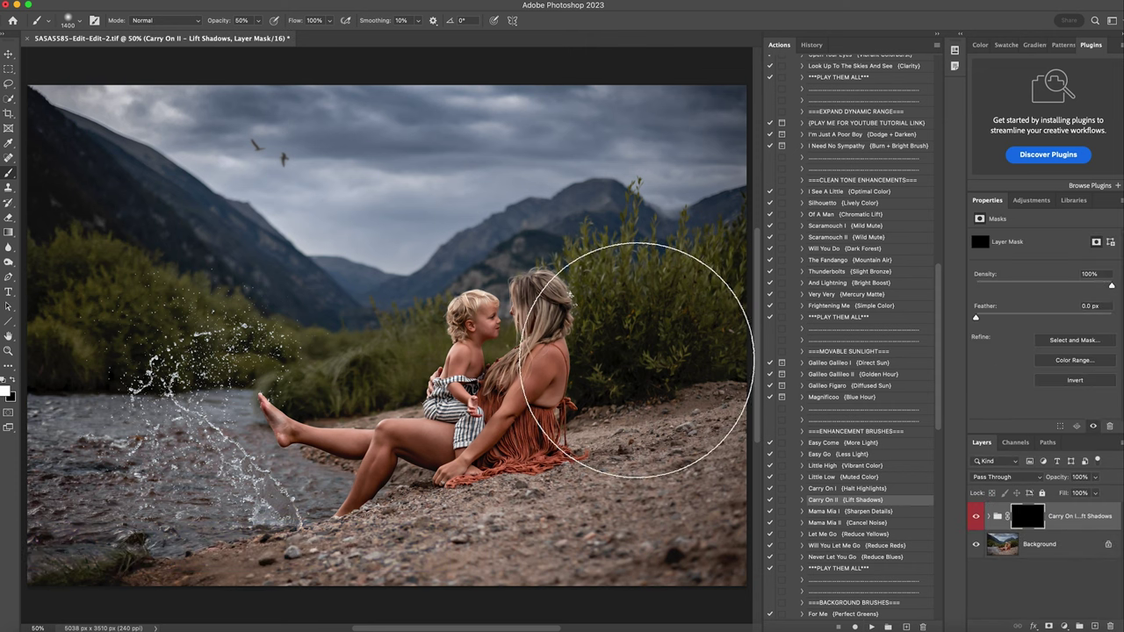
mouse_move(625, 367)
mouse_down()
mouse_move(620, 339)
mouse_move(492, 326)
mouse_move(504, 356)
mouse_move(363, 401)
mouse_up()
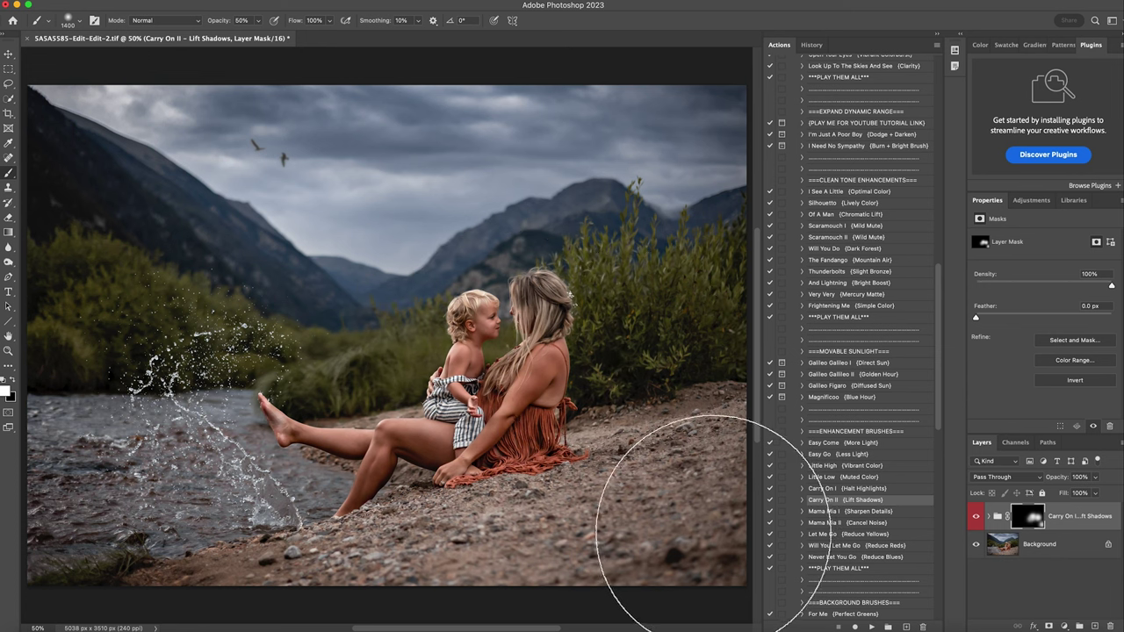
mouse_move(125, 514)
mouse_down()
mouse_move(50, 464)
mouse_move(57, 470)
mouse_up()
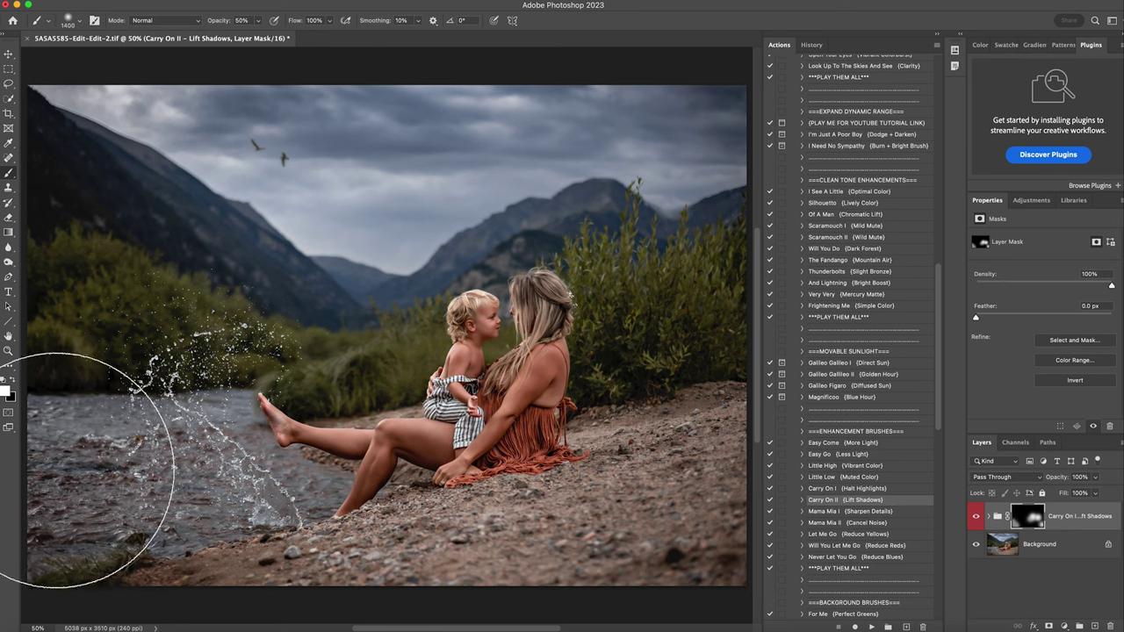
drag(79, 236, 175, 502)
mouse_move(251, 515)
mouse_down()
mouse_move(389, 556)
mouse_move(454, 358)
mouse_up()
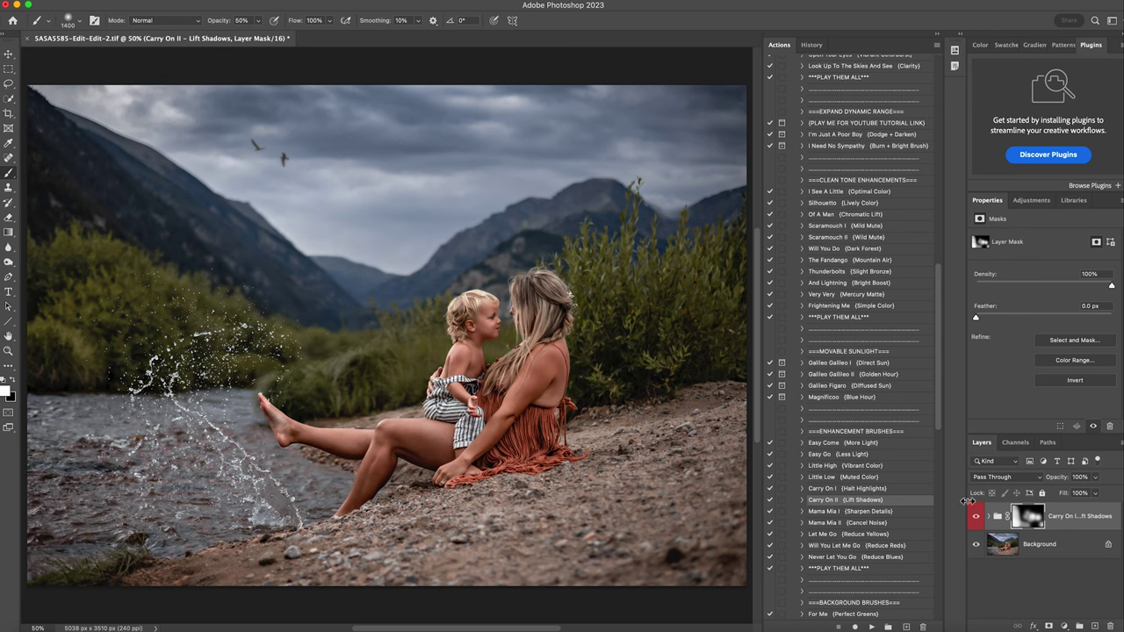
- Compare the photo with and without the Carry On II {Lift Shadows} layer and flatten the image
click(977, 518)
click(977, 518)
right_click(1034, 546)
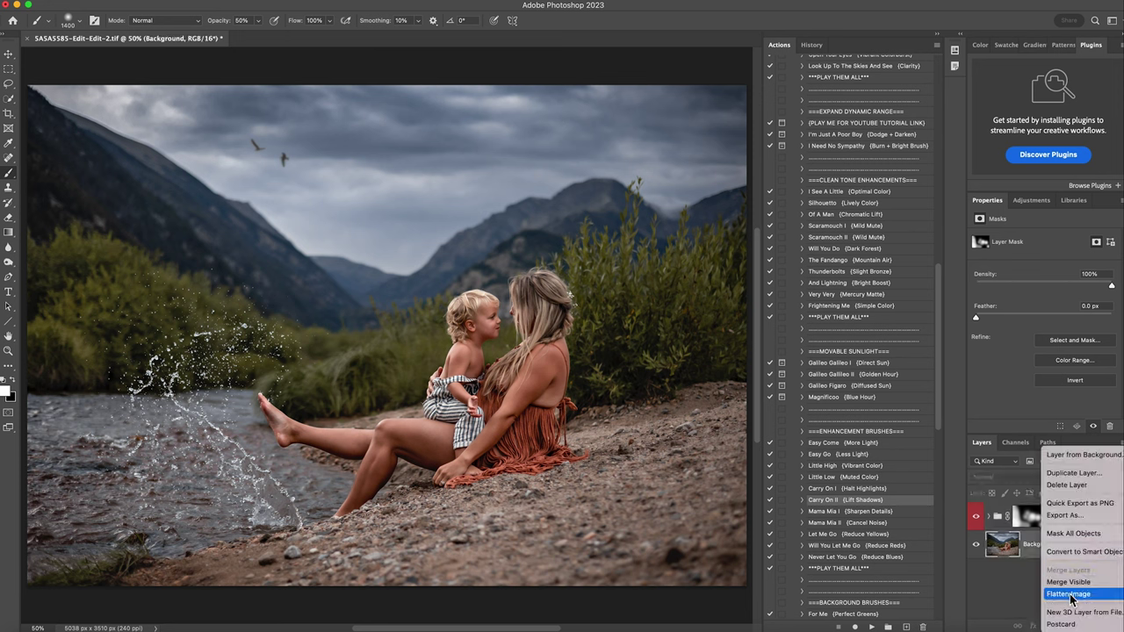
click(1069, 595)
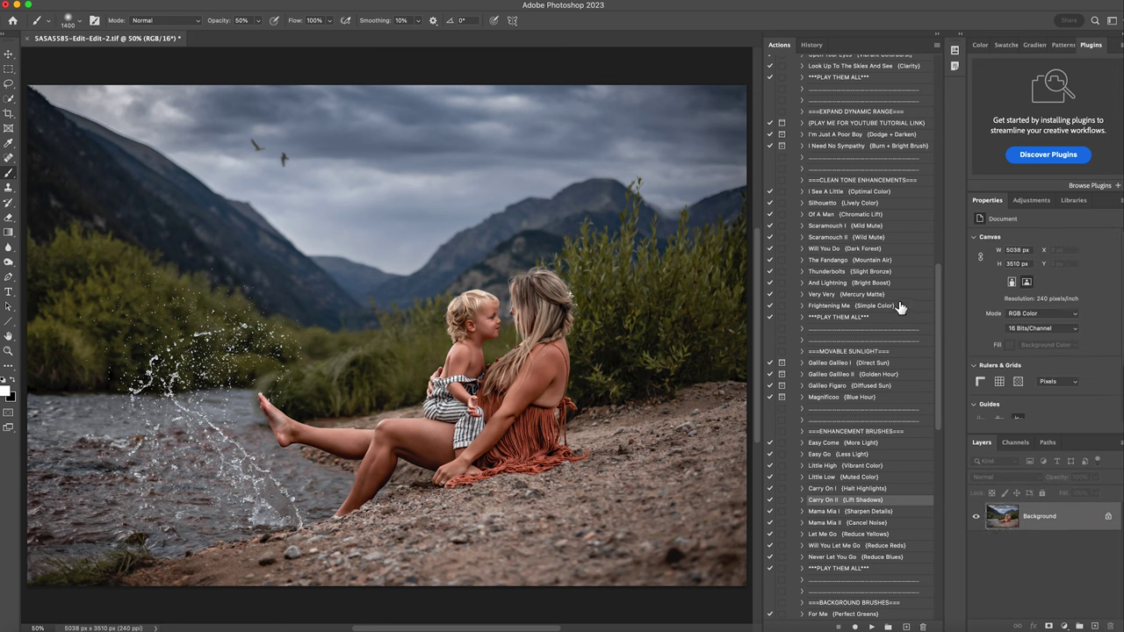
- Play the I'm Just A Poor Boy {Dodge + Darken} action and continue past its masking instructions
scroll(900, 307, up, 2)
scroll(900, 307, up, 2)
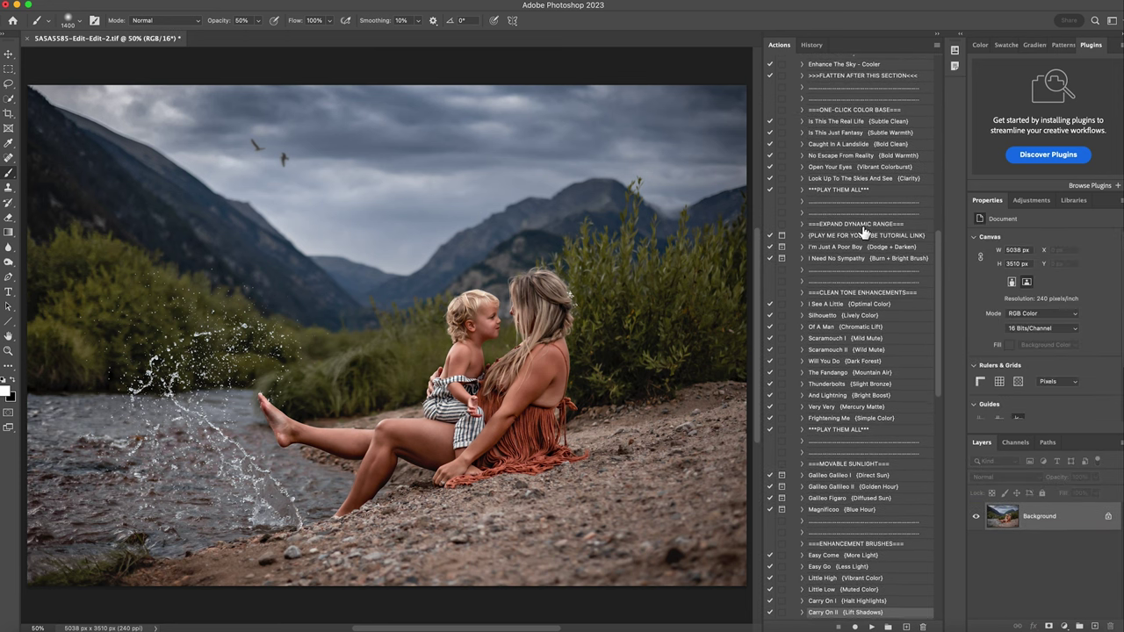
click(830, 248)
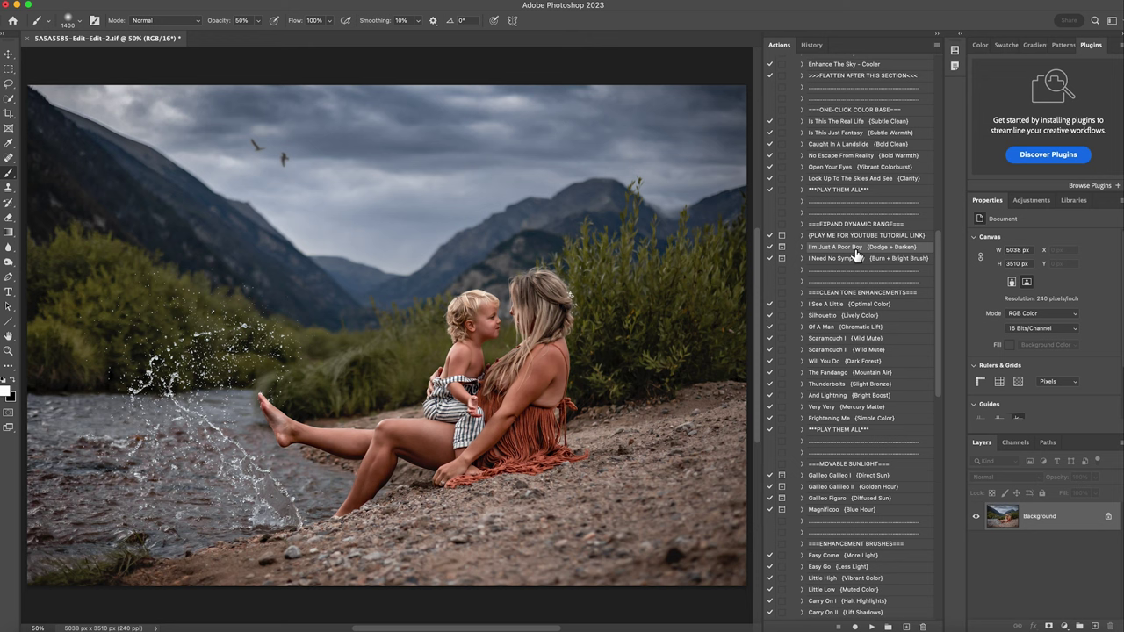
click(872, 627)
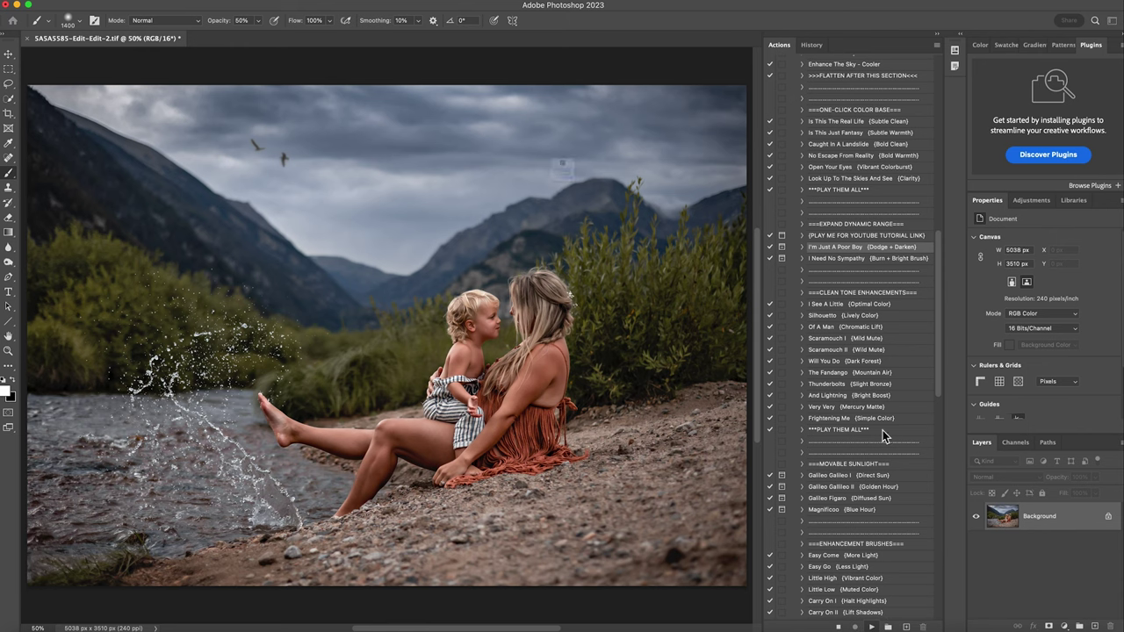
click(613, 226)
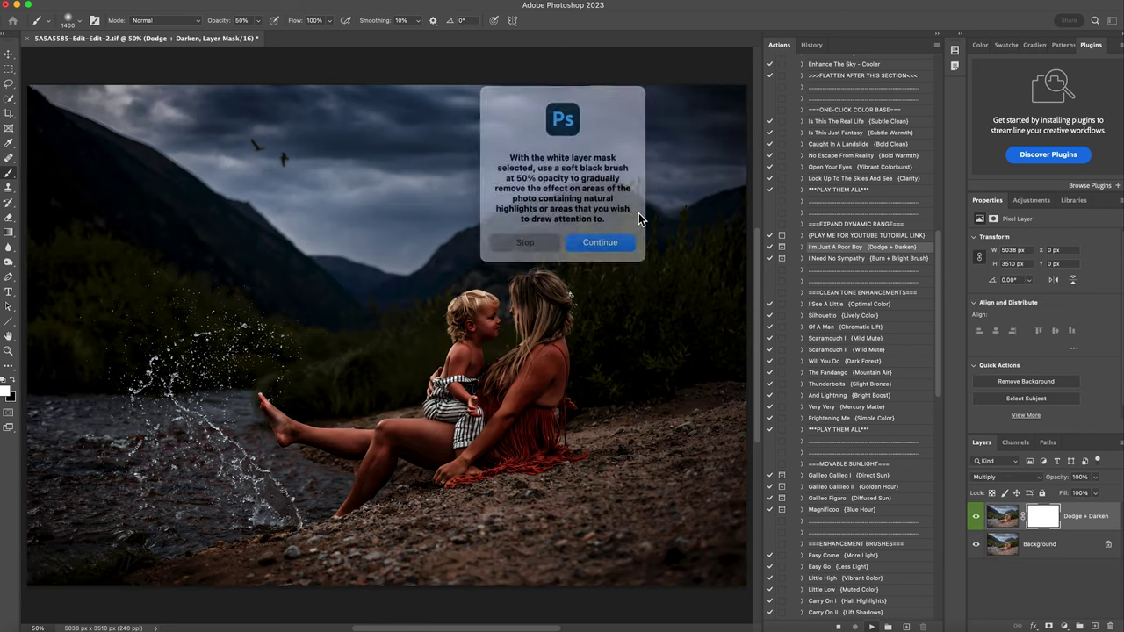
click(598, 237)
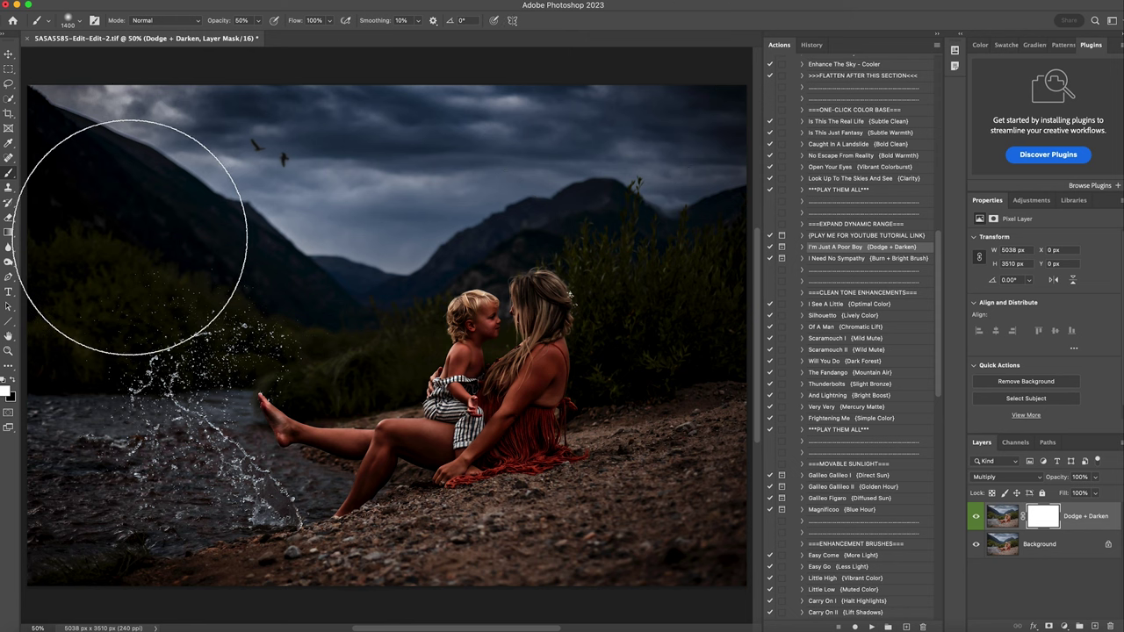
- Paint the Dodge + Darken mask black over the mother and child at 40% brush opacity, using 194 px and 162 px brush sizes
click(12, 379)
click(74, 26)
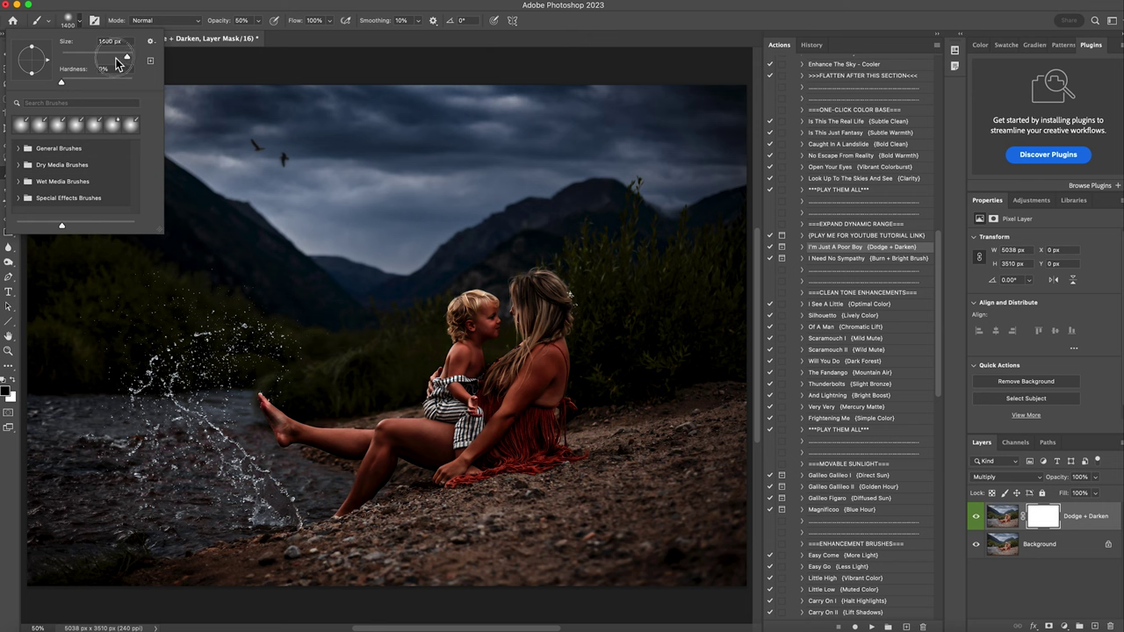
click(258, 26)
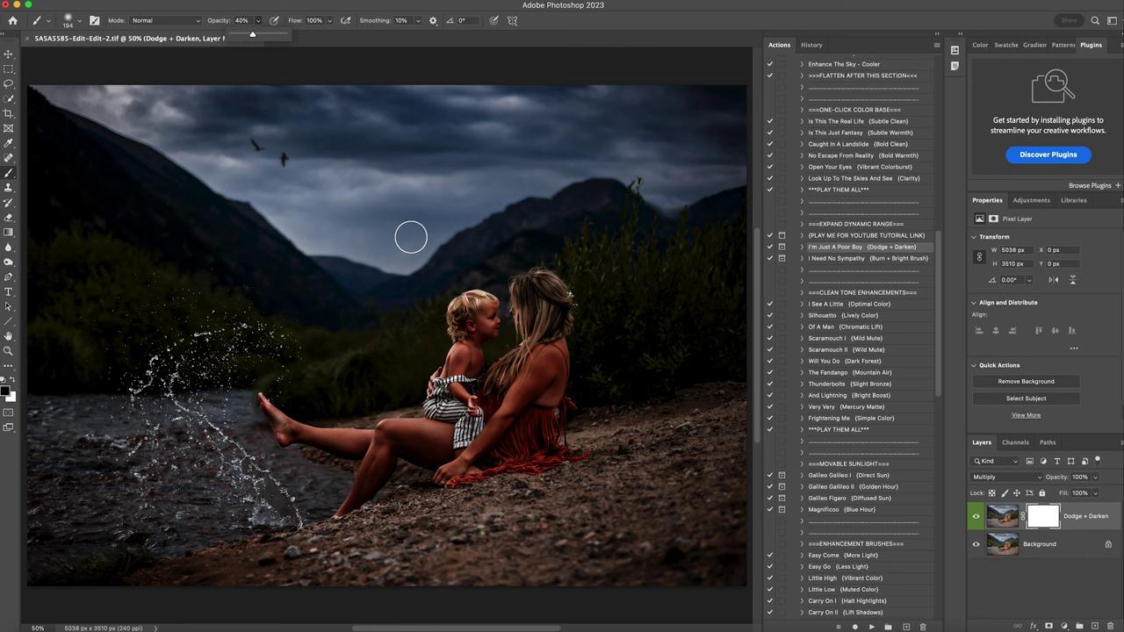
mouse_move(478, 320)
mouse_down()
mouse_move(497, 329)
mouse_move(489, 314)
mouse_move(459, 347)
mouse_move(477, 356)
mouse_move(445, 413)
mouse_move(479, 412)
mouse_move(457, 444)
mouse_move(392, 431)
mouse_move(352, 515)
mouse_move(381, 457)
mouse_up()
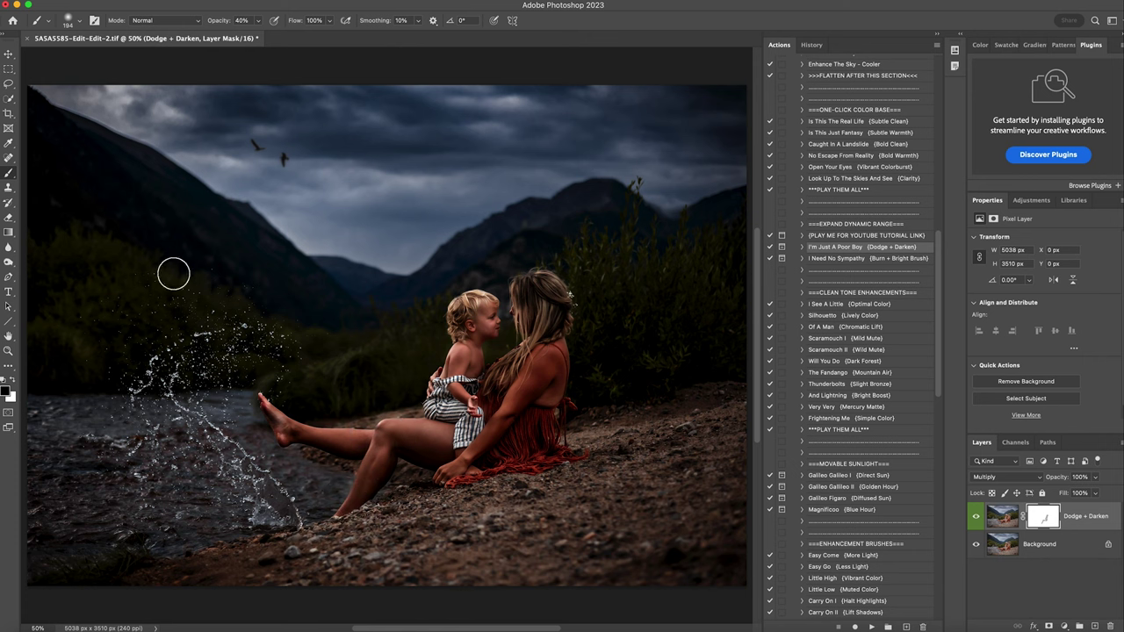
click(69, 23)
drag(111, 60, 103, 58)
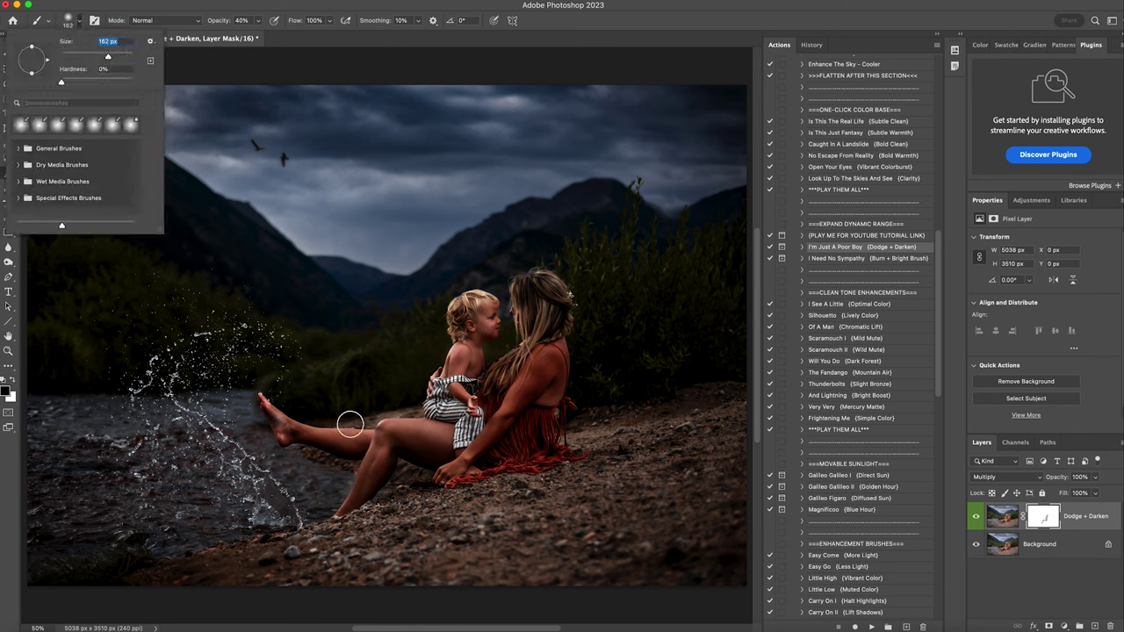
click(364, 437)
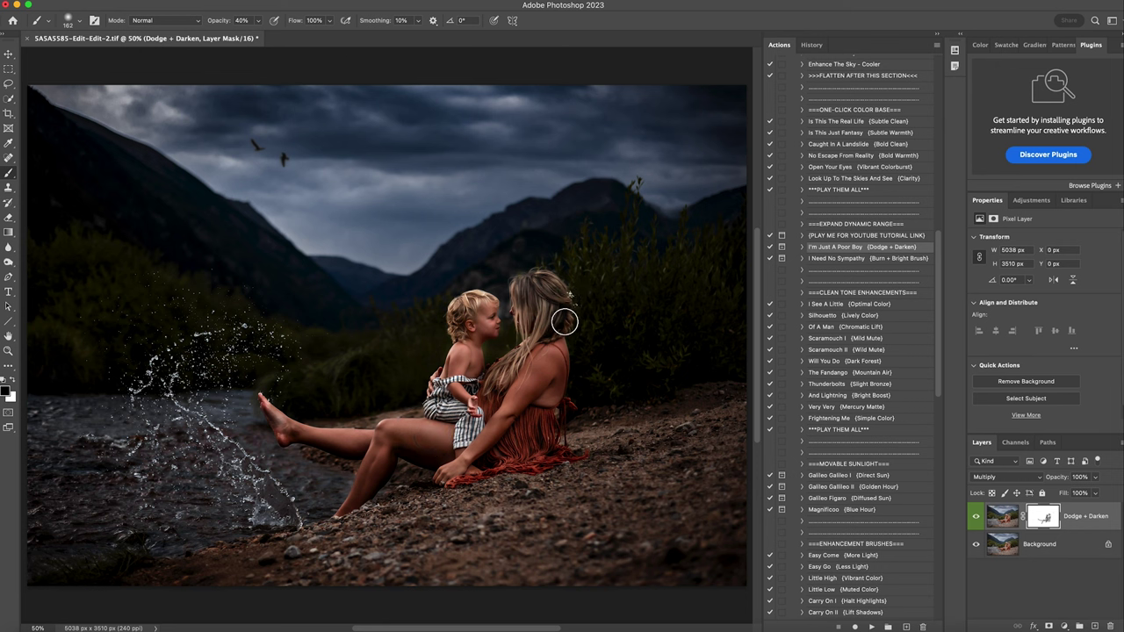
- Enlarge the brush to 1760 px and paint the Dodge + Darken mask black over the sky, mountains and bushes
click(78, 23)
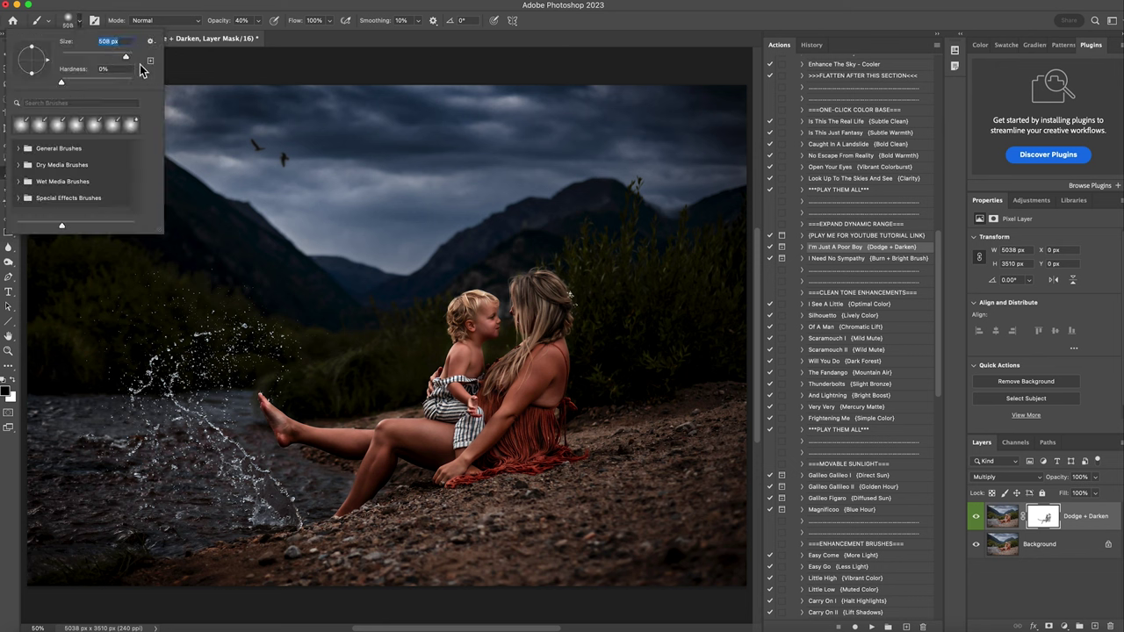
text(1040)
key(Return)
drag(129, 59, 132, 59)
click(534, 37)
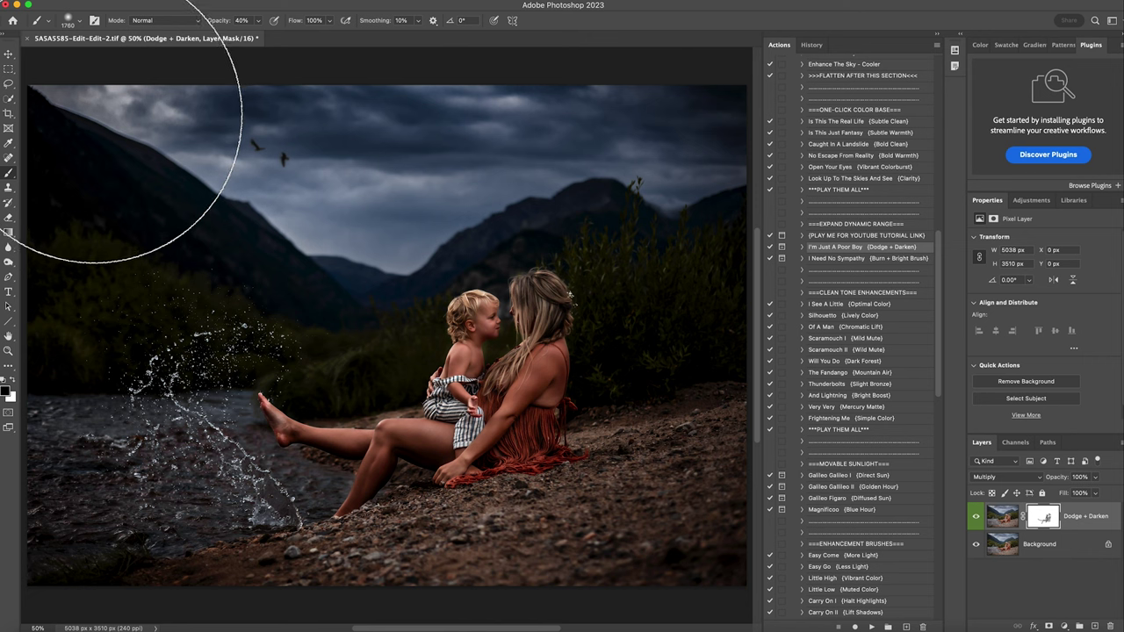
click(61, 114)
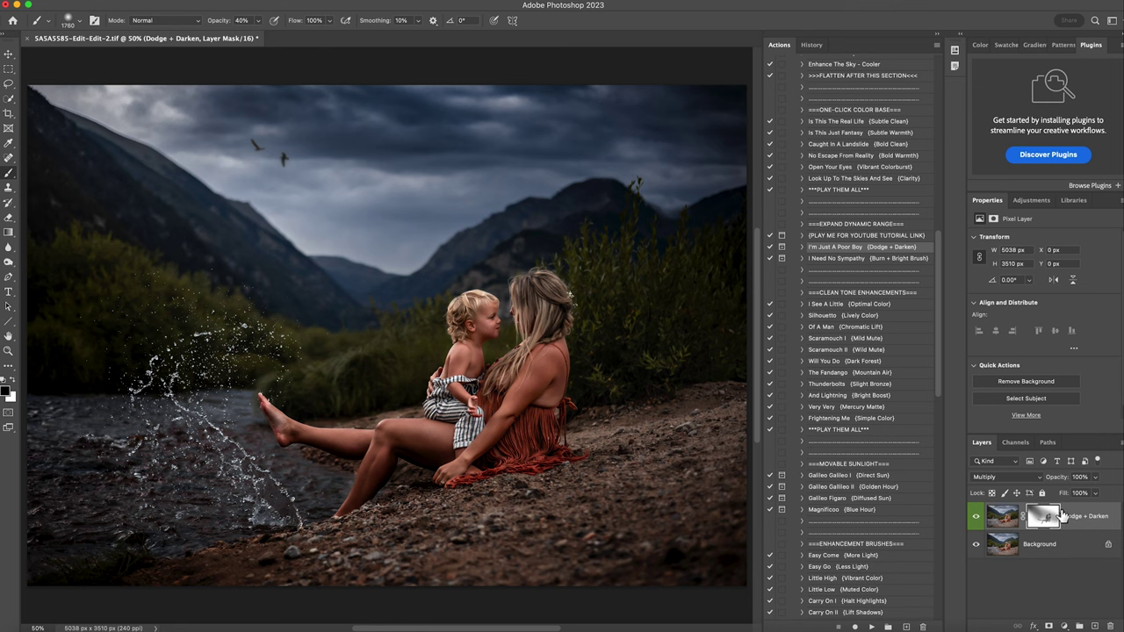
- Set the Dodge + Darken layer's opacity to 72%
click(1096, 478)
drag(1097, 496, 1045, 503)
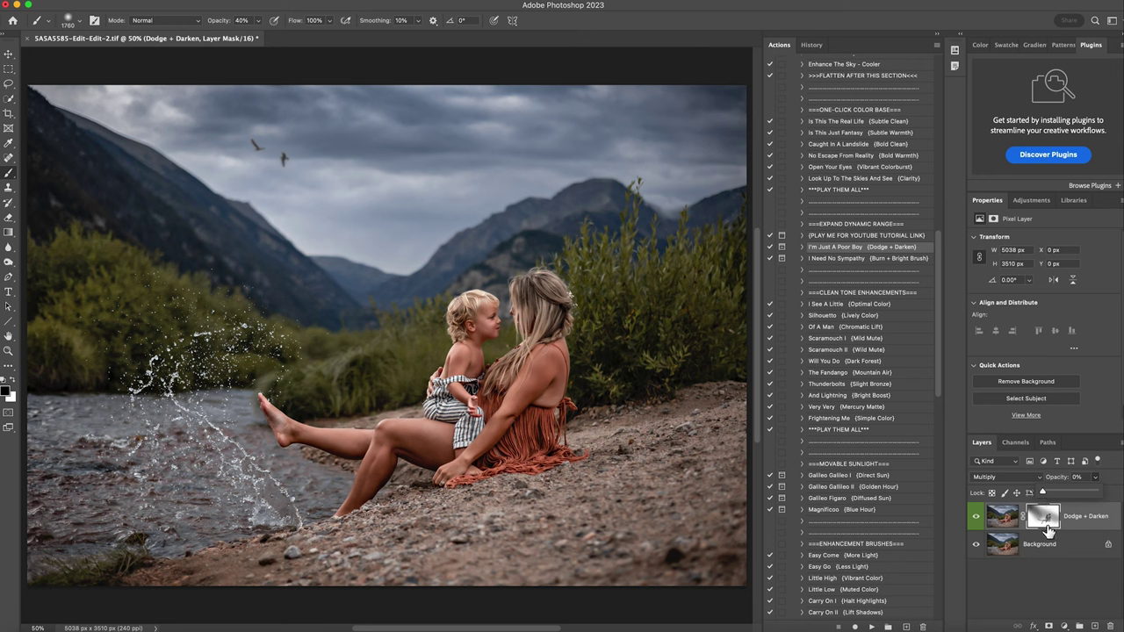
click(1055, 494)
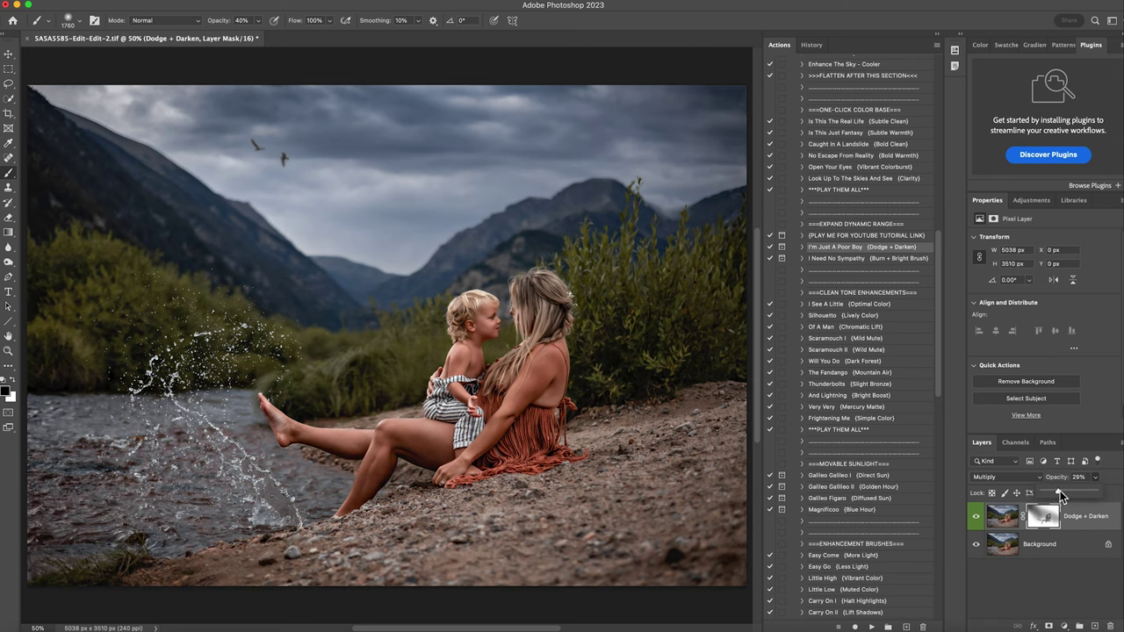
drag(1071, 492, 1079, 493)
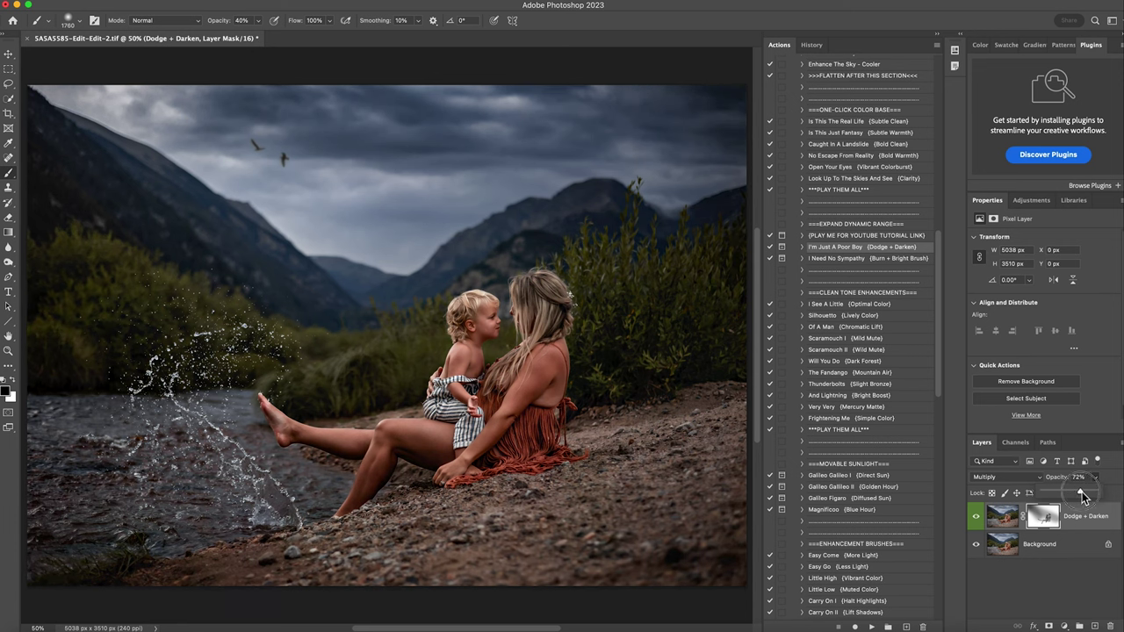
drag(1084, 497, 1081, 493)
- Compare the photo with and without the Dodge + Darken layer and flatten the image
click(976, 518)
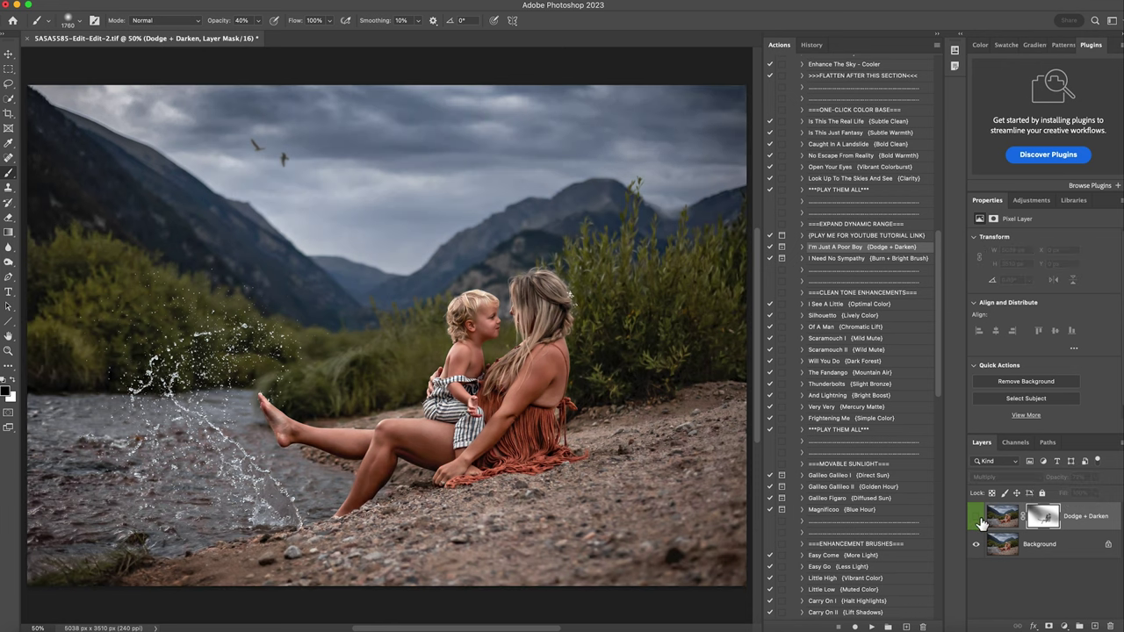
click(976, 518)
click(976, 517)
click(977, 519)
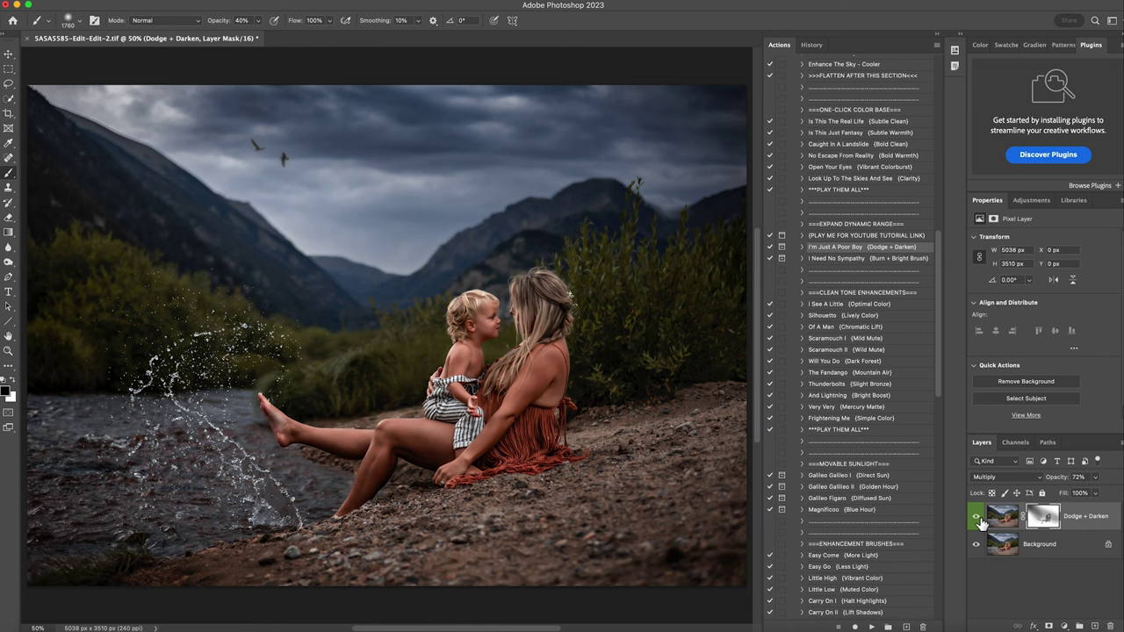
right_click(1054, 549)
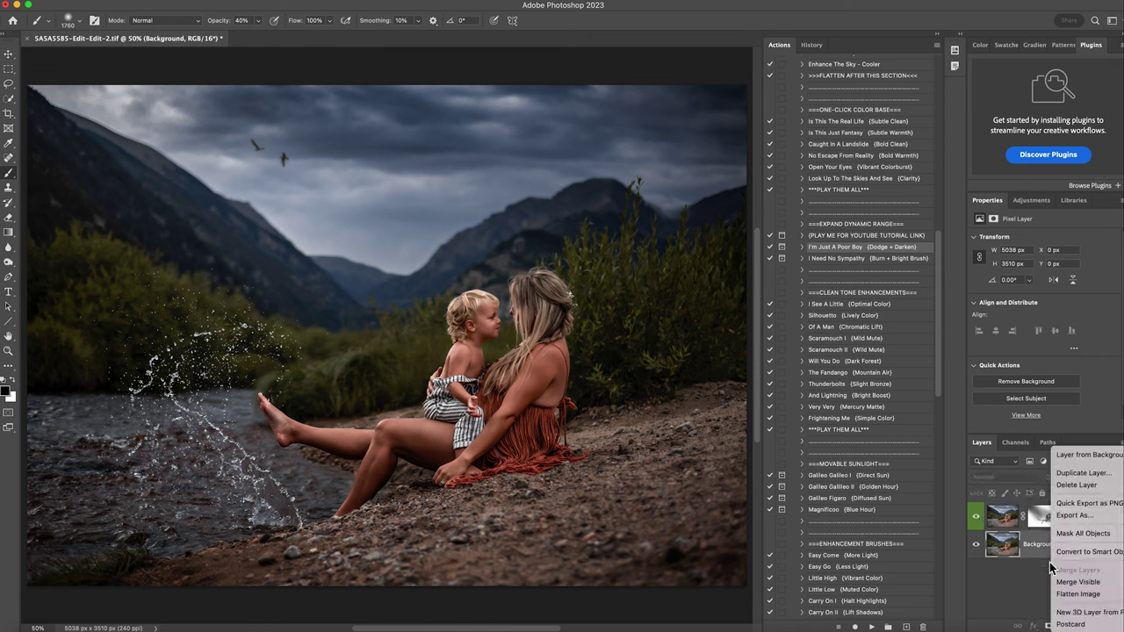
click(1073, 593)
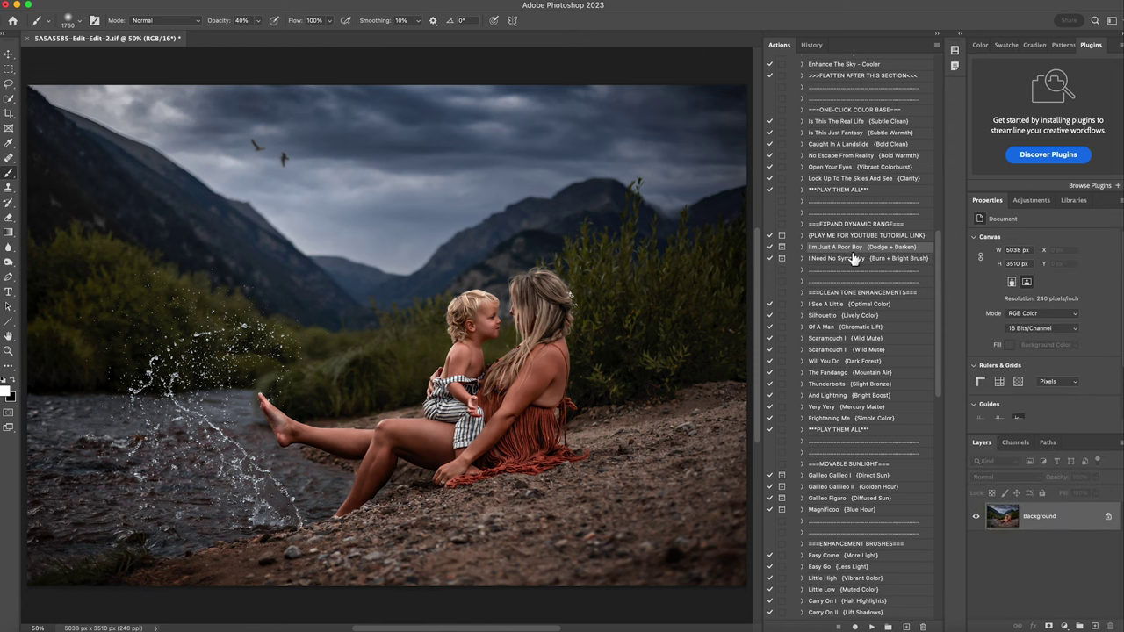
- Play the Mama Mia I {Sharpen Details} action
scroll(838, 329, down, 5)
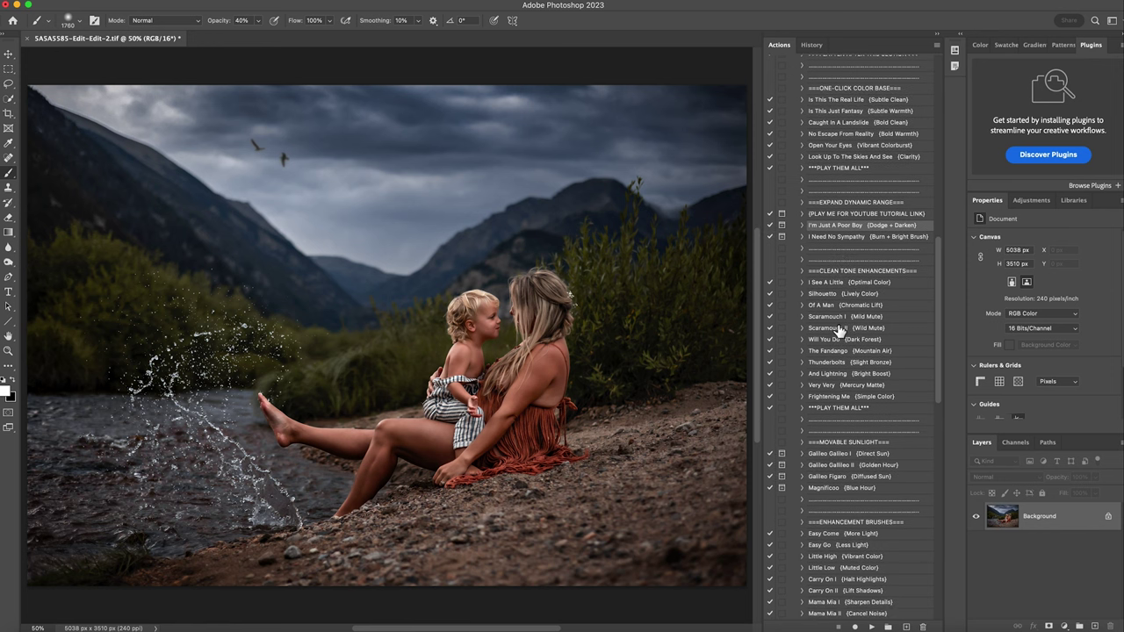
scroll(834, 325, down, 10)
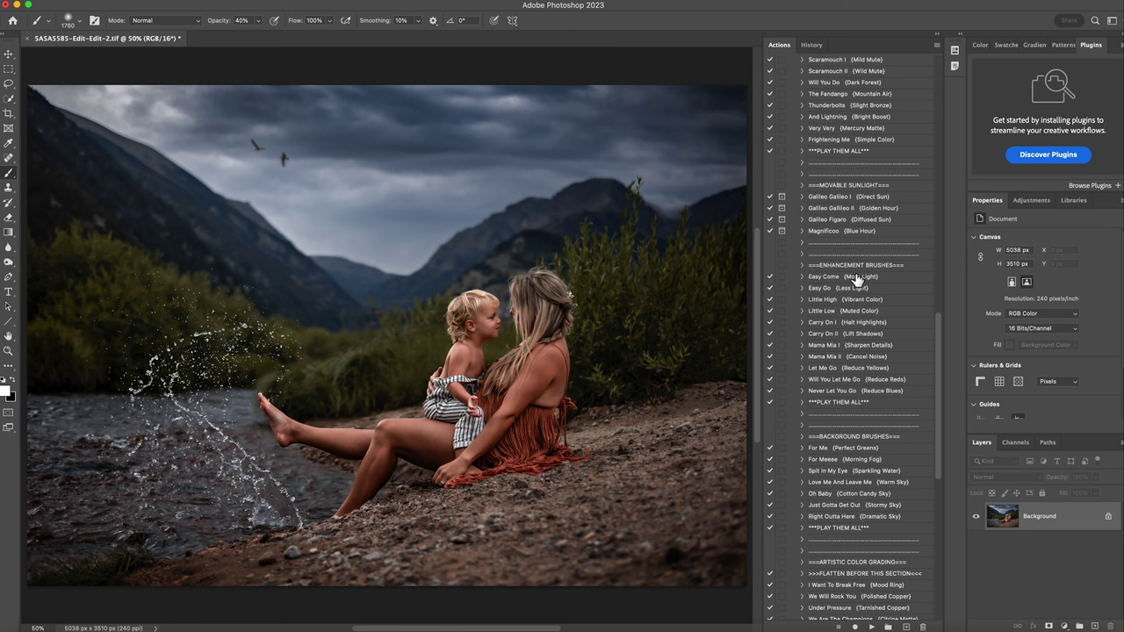
click(873, 347)
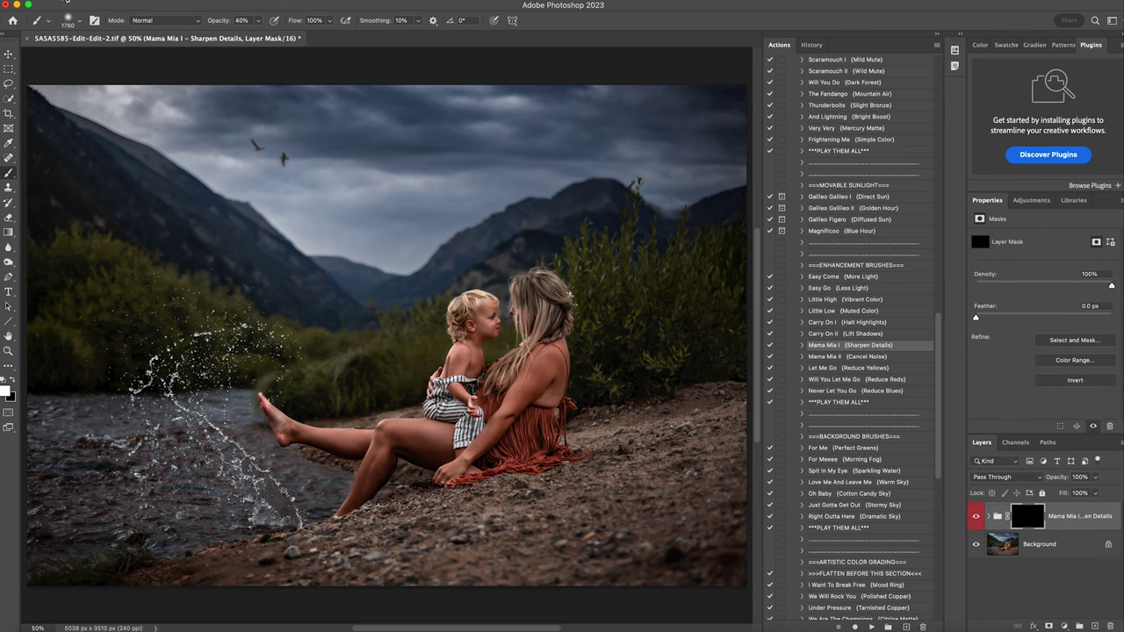
- Paint the Sharpen Details mask white with a 175 px brush over the mother, child and water splash, and flatten the image
click(69, 22)
drag(126, 57, 71, 57)
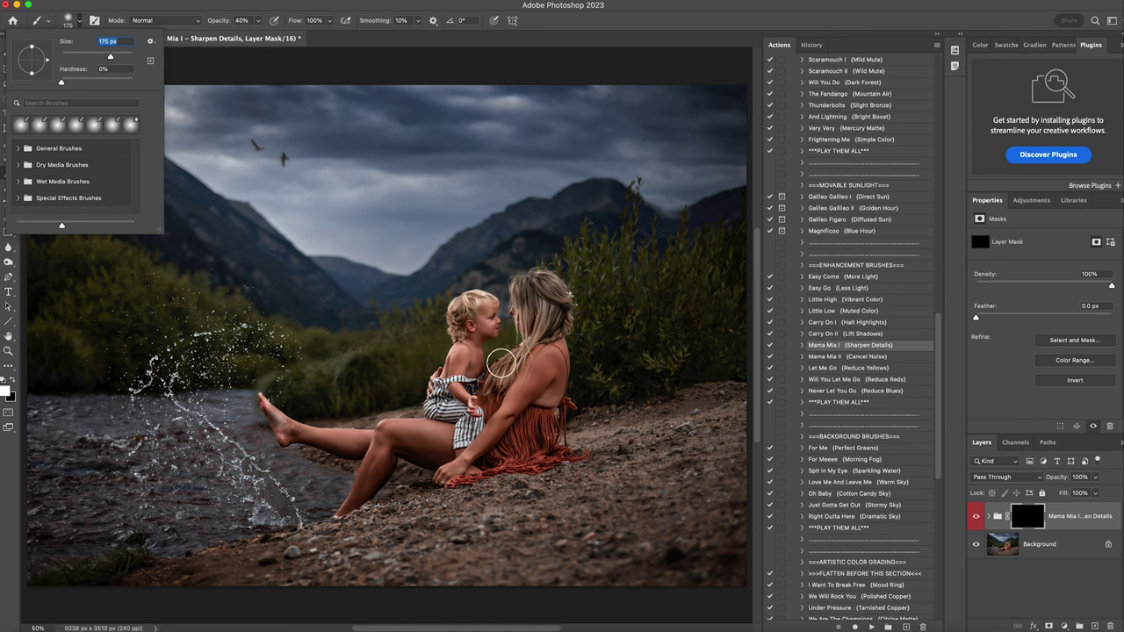
click(498, 322)
mouse_move(498, 323)
mouse_down()
mouse_move(456, 335)
mouse_move(539, 308)
mouse_move(550, 353)
mouse_move(563, 309)
mouse_move(477, 410)
mouse_move(446, 380)
mouse_move(482, 332)
mouse_move(461, 312)
mouse_move(484, 326)
mouse_move(511, 320)
mouse_move(486, 329)
mouse_move(510, 321)
mouse_move(440, 401)
mouse_move(463, 412)
mouse_move(465, 444)
mouse_move(517, 434)
mouse_move(525, 450)
mouse_move(547, 423)
mouse_move(273, 401)
mouse_move(274, 359)
mouse_move(218, 356)
mouse_move(176, 407)
mouse_move(173, 379)
mouse_move(279, 529)
mouse_move(233, 448)
mouse_move(150, 415)
mouse_move(197, 346)
mouse_move(267, 340)
mouse_move(332, 380)
mouse_move(198, 327)
mouse_move(203, 406)
mouse_up()
right_click(1049, 546)
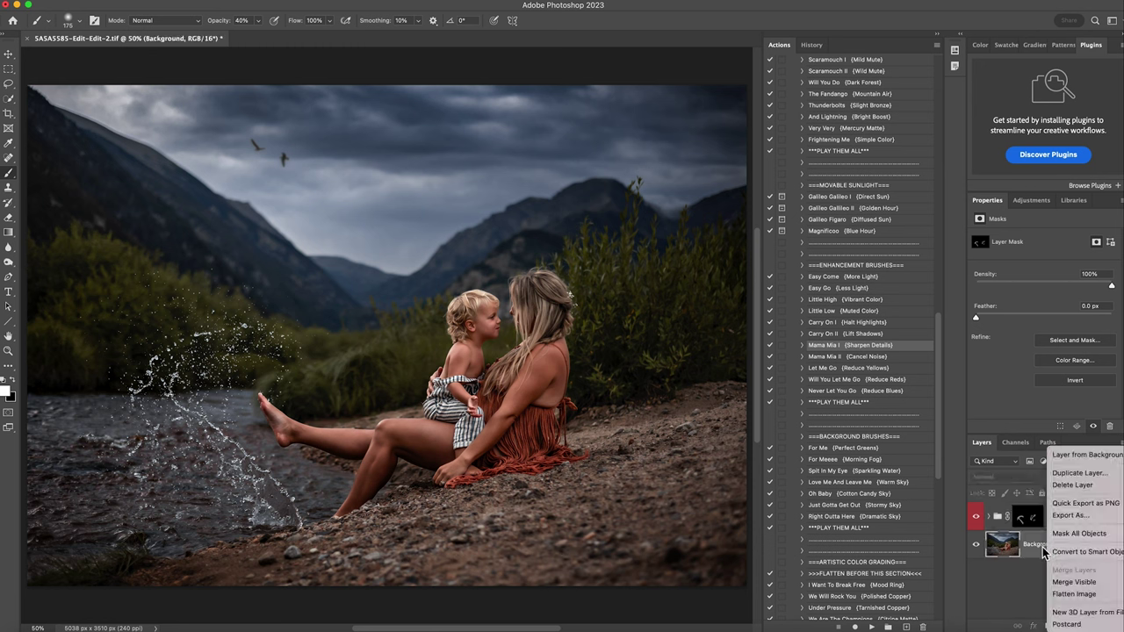
click(1075, 594)
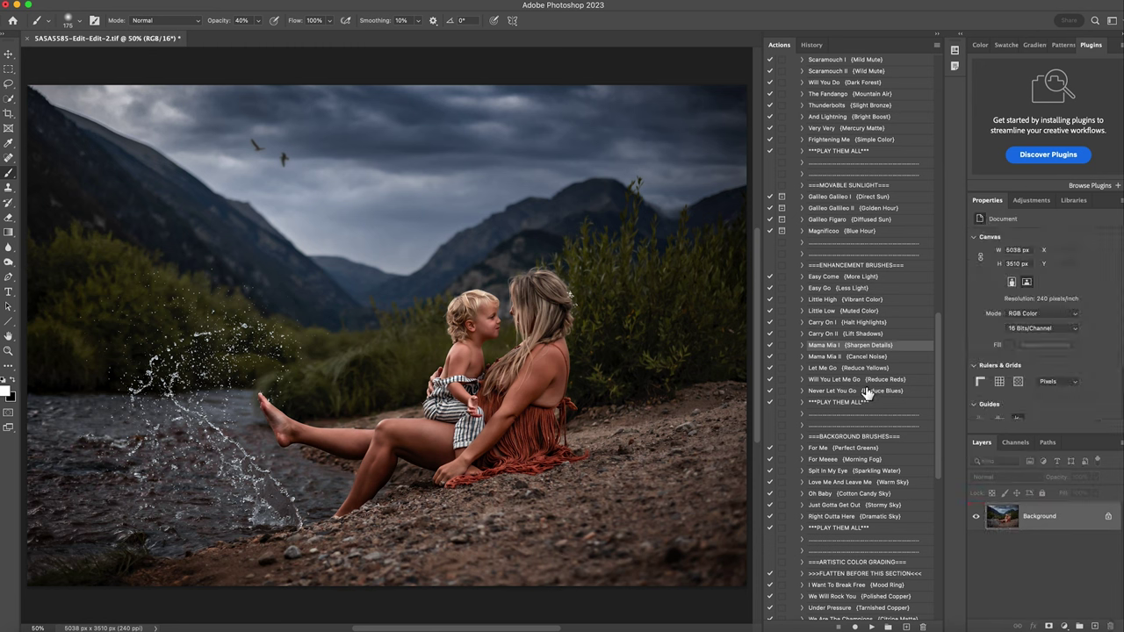
- Play the For Meeee {Morning Fog} action and paint its mask white with a 1760 px brush over the sky and the mountain beside it
scroll(850, 446, down, 1)
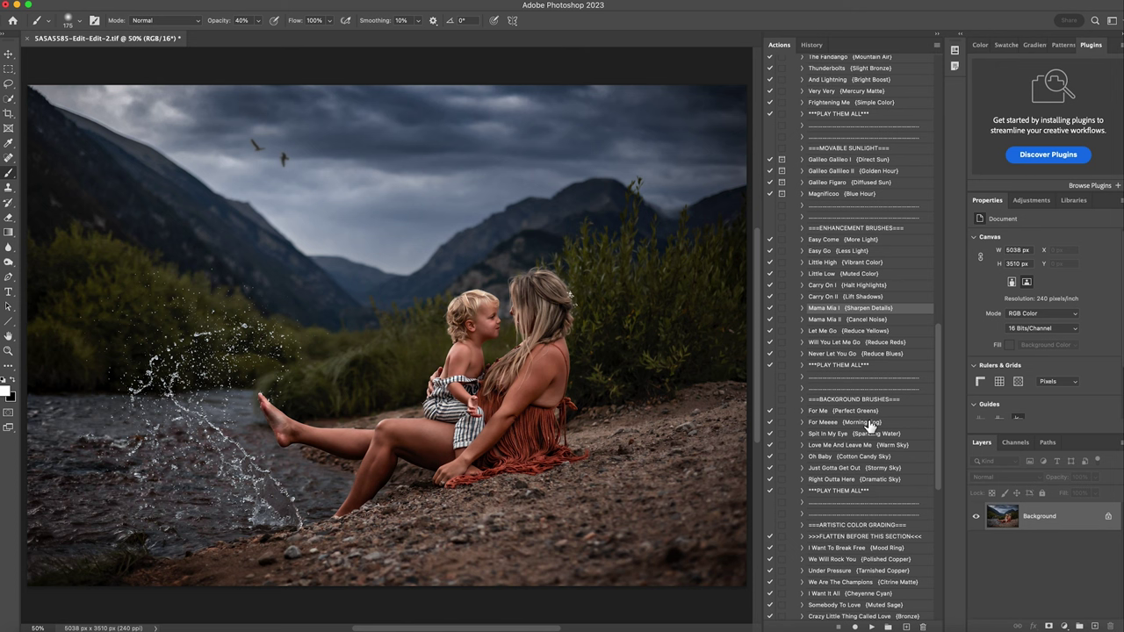
click(828, 423)
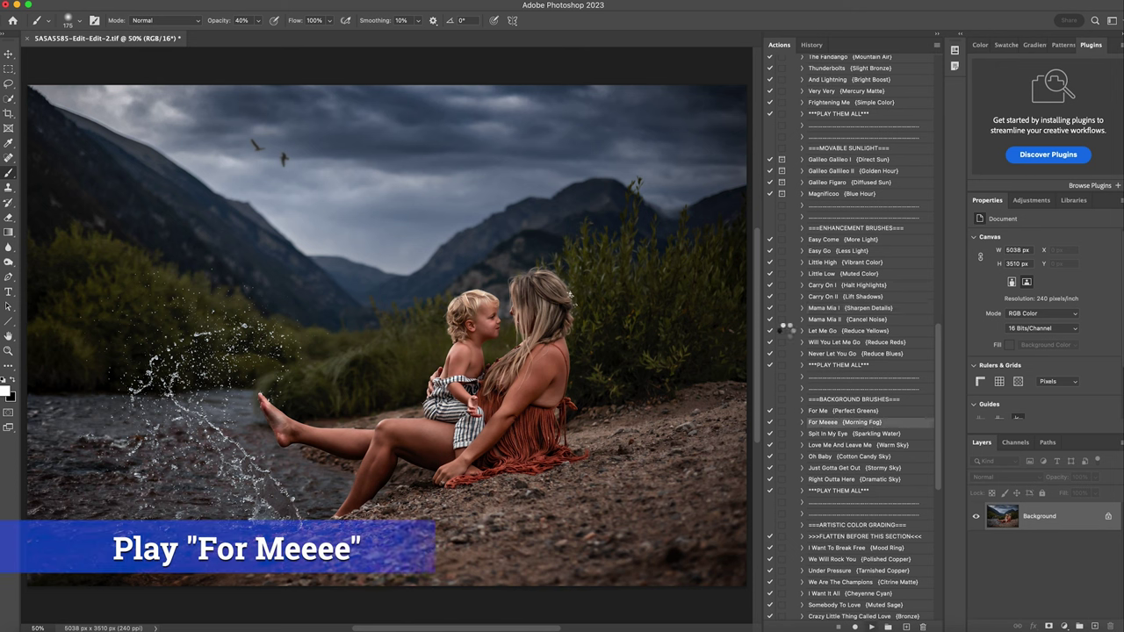
click(70, 21)
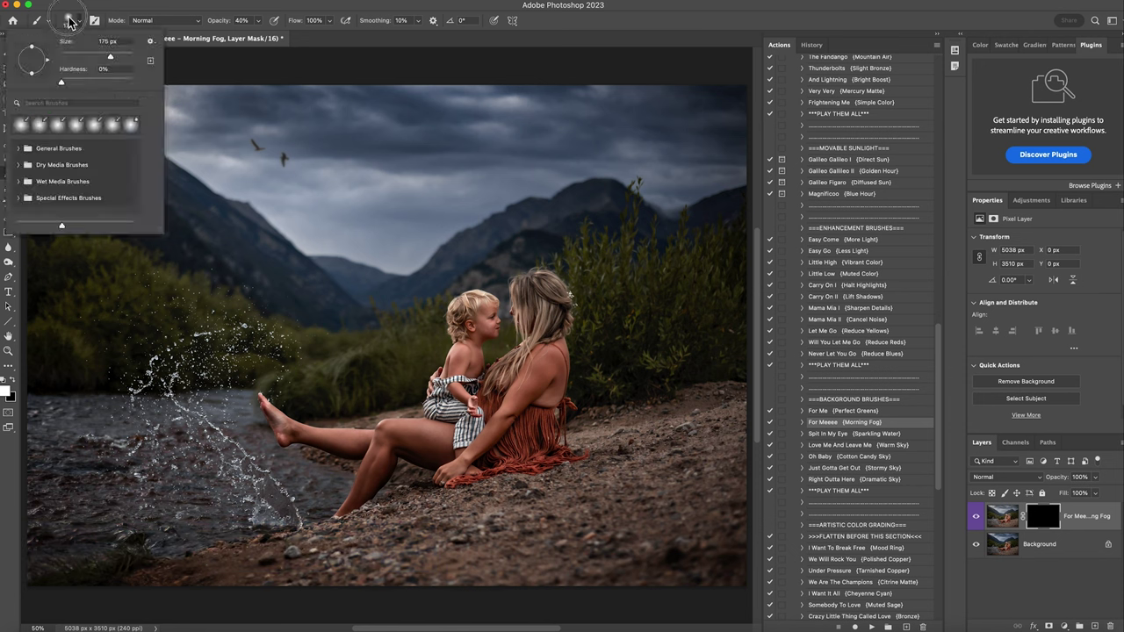
drag(110, 56, 130, 59)
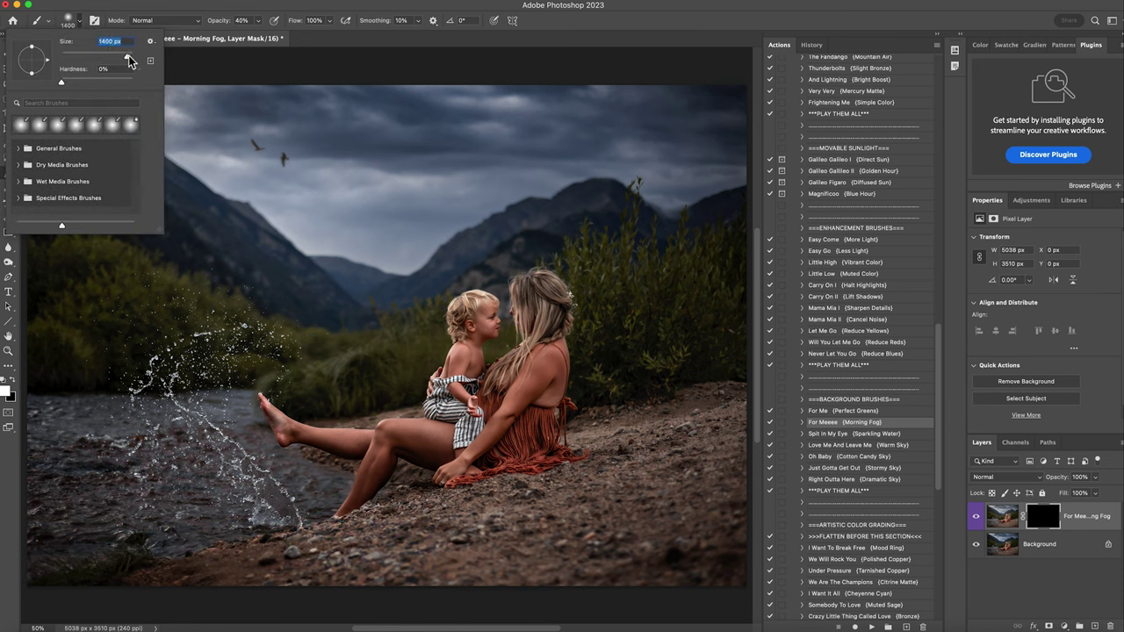
mouse_move(339, 188)
mouse_down()
mouse_move(176, 176)
mouse_move(140, 189)
mouse_move(238, 188)
mouse_move(276, 100)
mouse_up()
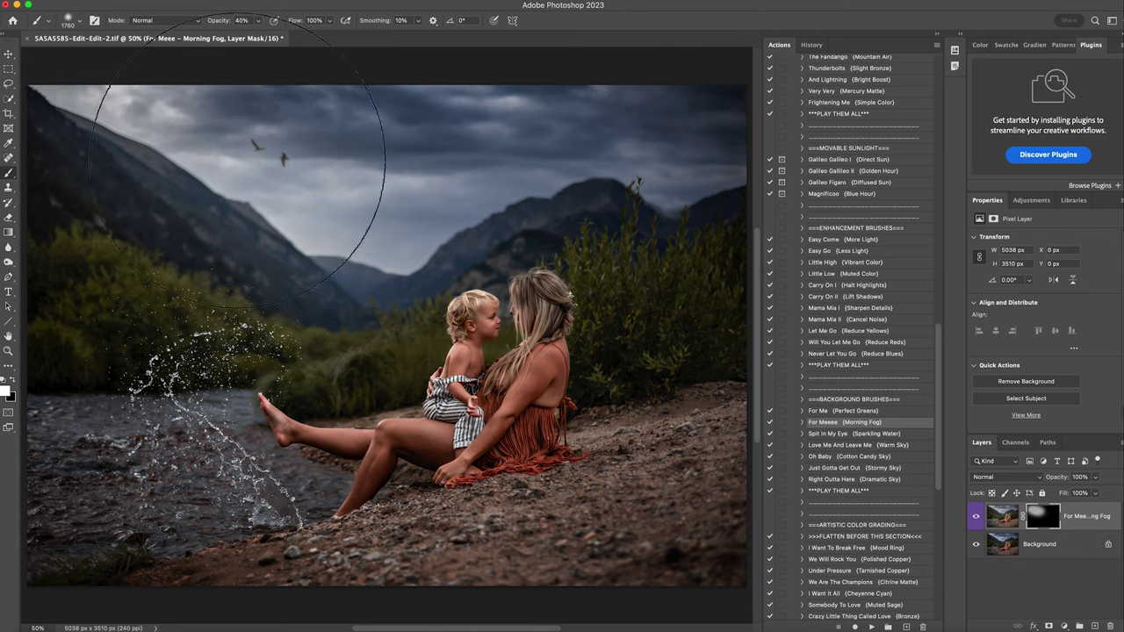
- Paint more fog over the central sky, distant mountains and right-hand hills with a 1400 px brush
click(79, 20)
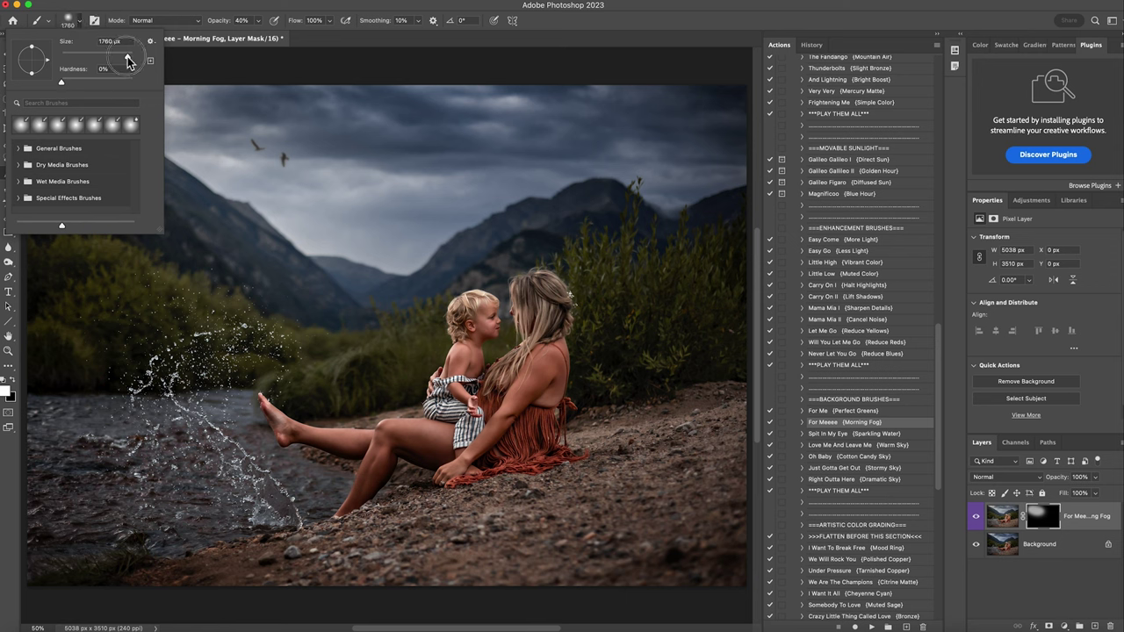
drag(128, 62, 132, 60)
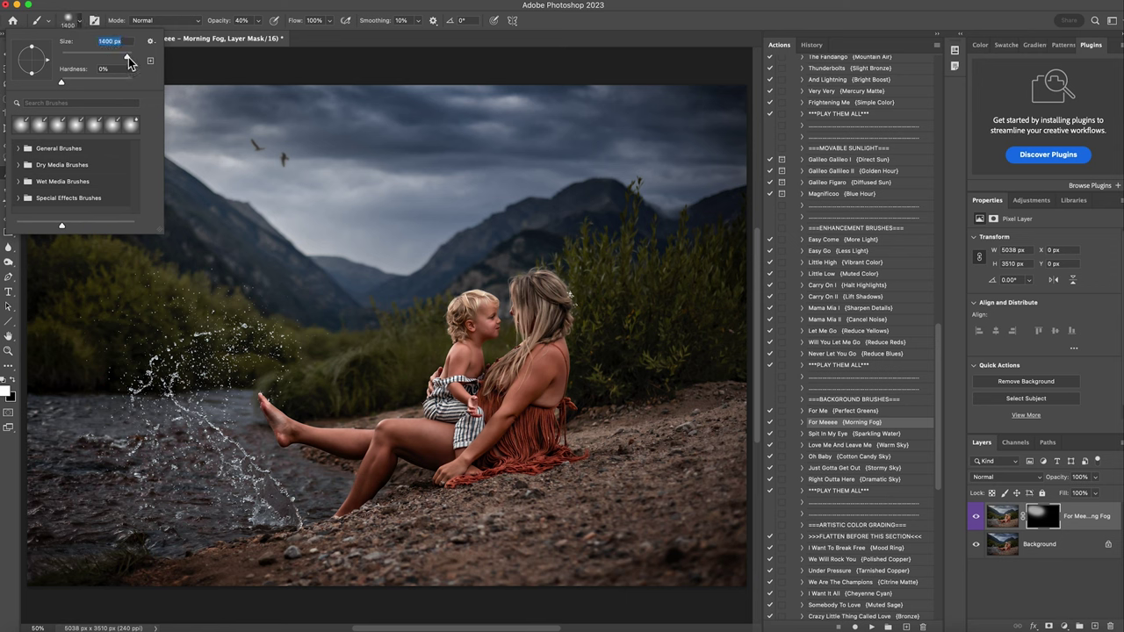
click(527, 176)
mouse_move(465, 171)
mouse_down()
mouse_move(350, 213)
mouse_move(295, 251)
mouse_move(313, 271)
mouse_move(286, 225)
mouse_move(147, 189)
mouse_move(180, 206)
mouse_move(295, 215)
mouse_move(319, 288)
mouse_move(309, 323)
mouse_move(269, 256)
mouse_move(153, 233)
mouse_move(88, 137)
mouse_move(355, 191)
mouse_up()
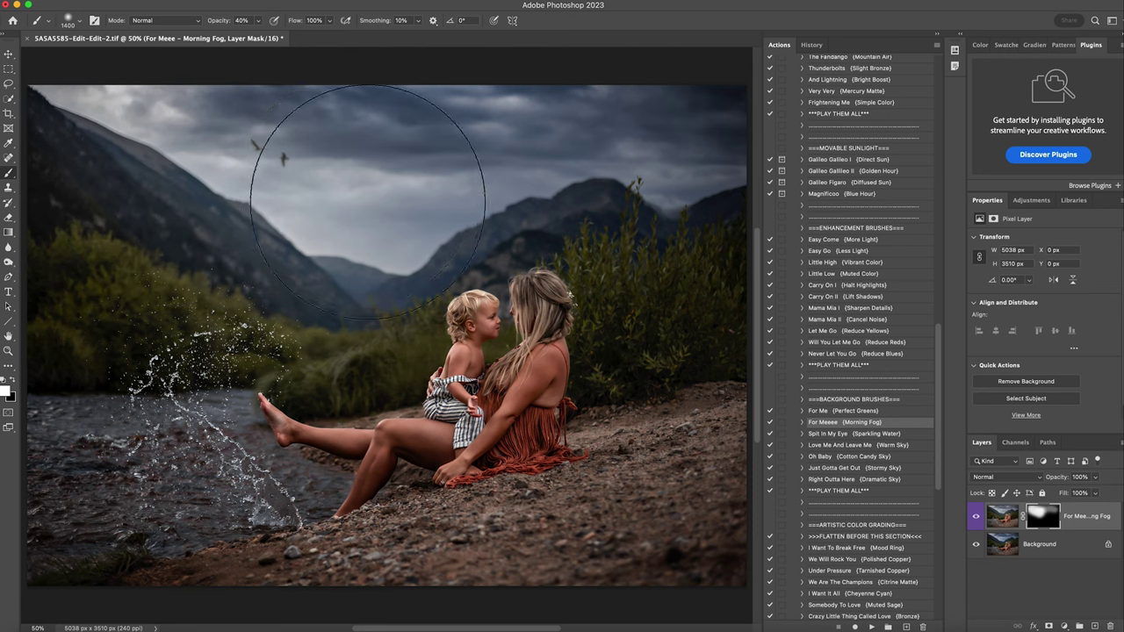
drag(729, 238, 712, 163)
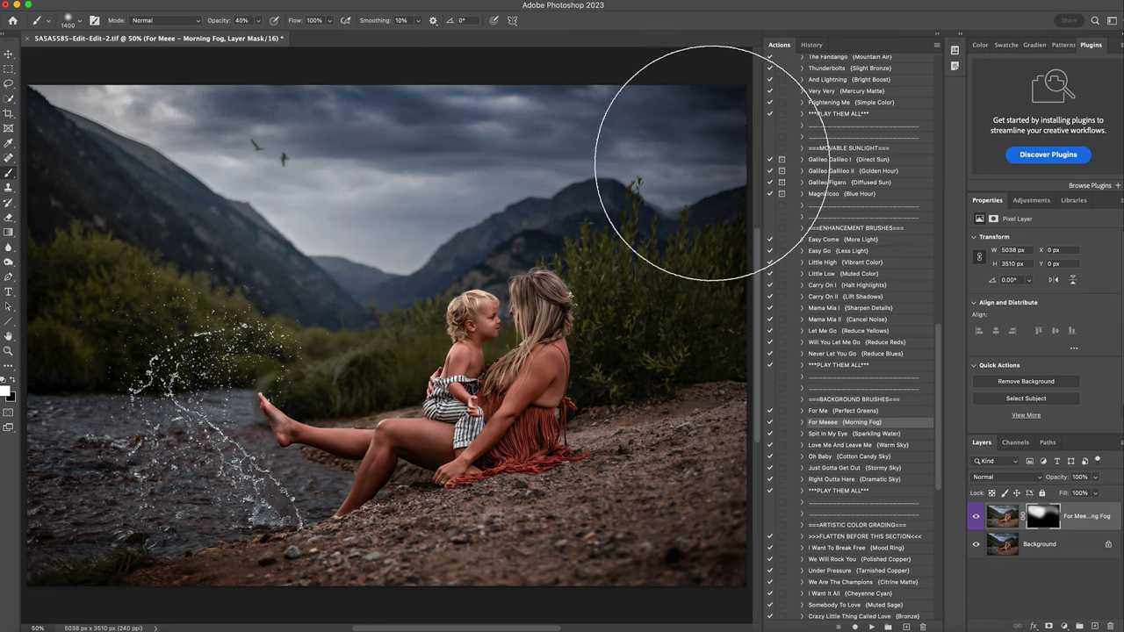
- Compare the photo with and without the Morning Fog layer and flatten the image
click(978, 518)
click(978, 519)
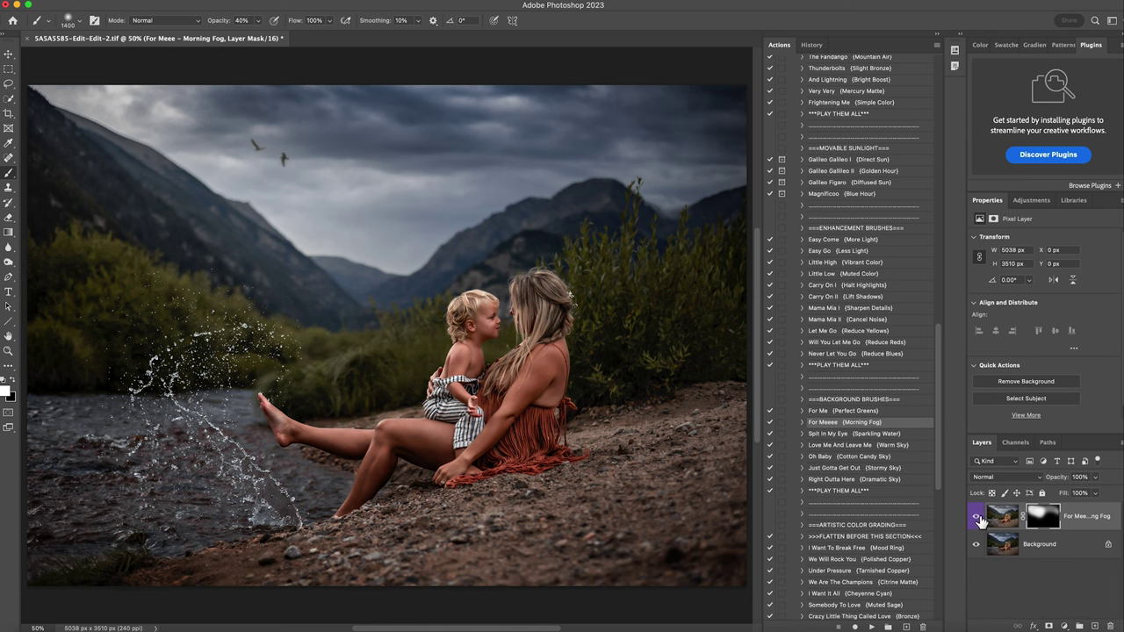
right_click(1053, 547)
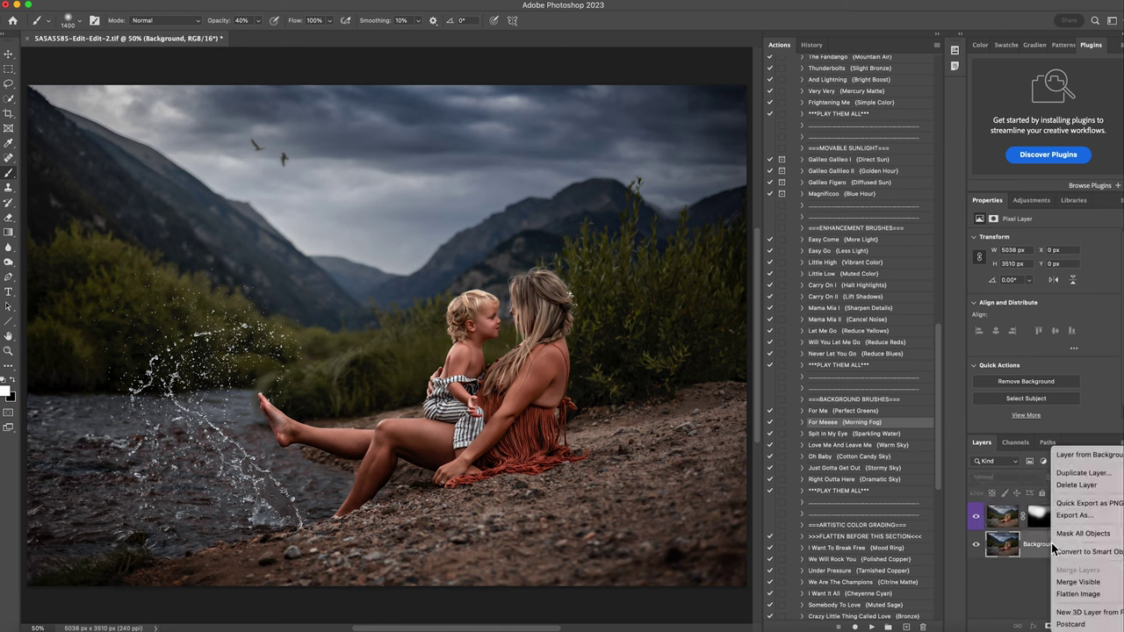
click(1077, 593)
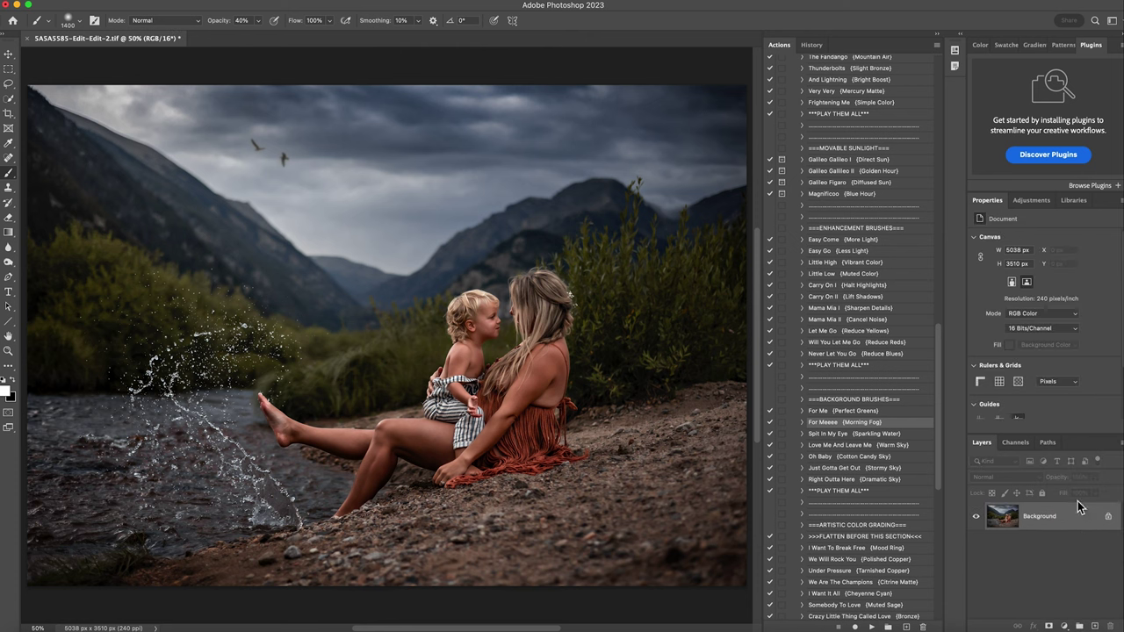
- Play the Spit In My Eye {Sparkling Water} action and paint its mask white over the river with a 476 px brush at 100% opacity
click(854, 435)
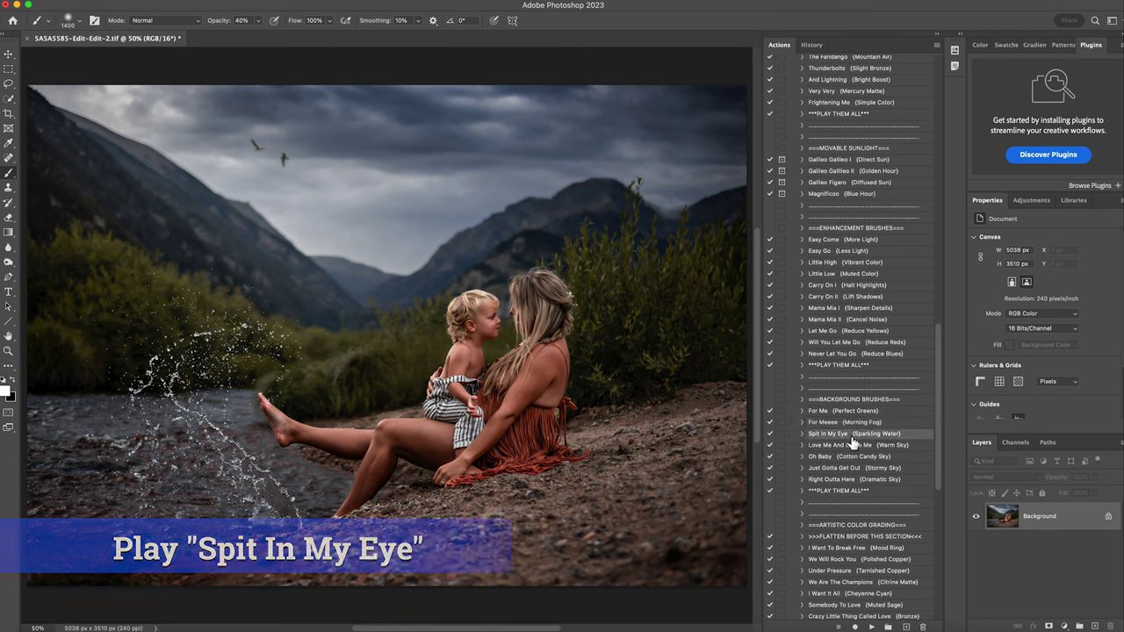
click(872, 626)
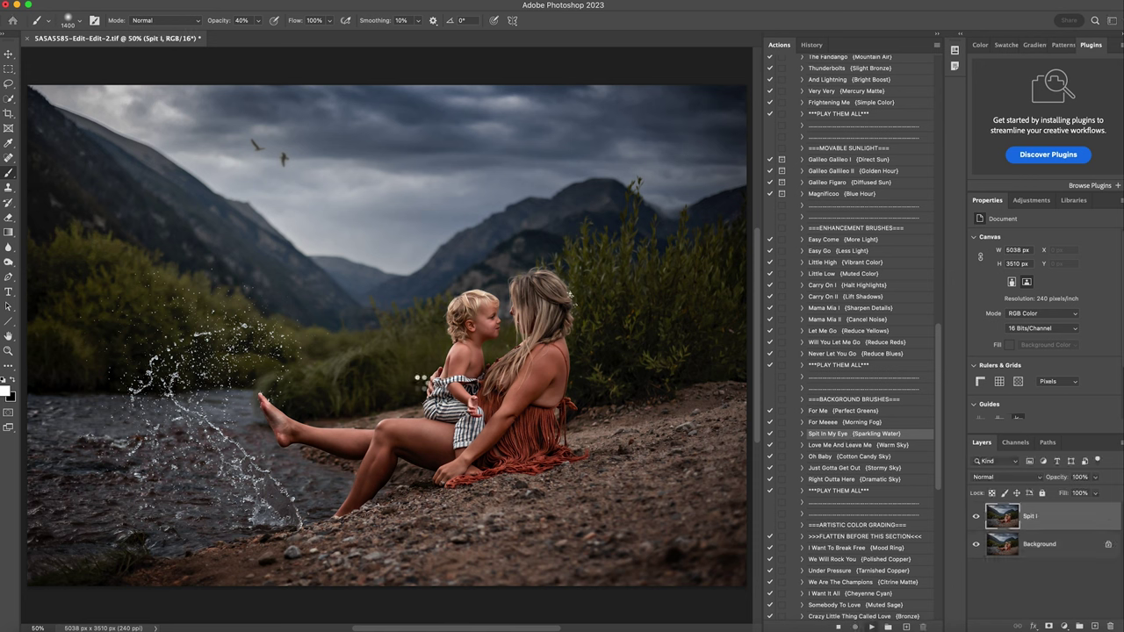
click(74, 25)
text(476)
key(Return)
click(261, 23)
drag(264, 33, 301, 38)
mouse_move(64, 525)
mouse_down()
mouse_move(45, 418)
mouse_move(205, 425)
mouse_move(48, 479)
mouse_move(284, 451)
mouse_move(58, 495)
mouse_move(251, 490)
mouse_move(306, 472)
mouse_move(226, 465)
mouse_move(225, 417)
mouse_move(35, 460)
mouse_move(160, 493)
mouse_move(306, 487)
mouse_move(40, 513)
mouse_move(38, 437)
mouse_move(83, 420)
mouse_move(154, 420)
mouse_move(176, 444)
mouse_up()
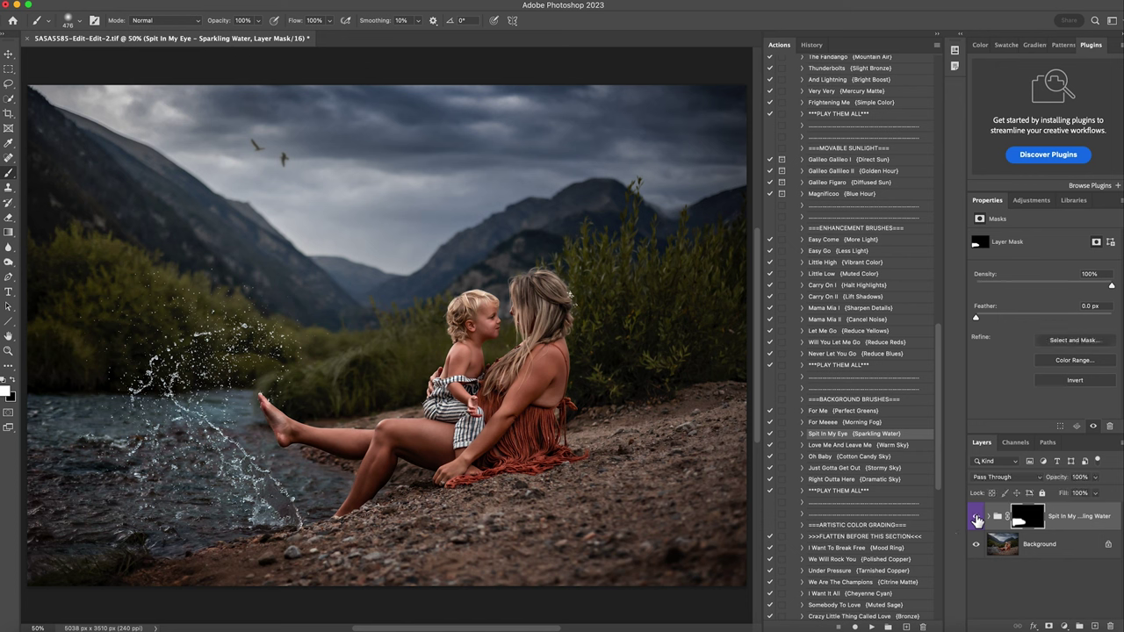
- Flatten the image and play the We Will Rock You {Polished Copper} action
right_click(1065, 558)
click(1010, 592)
scroll(830, 465, down, 5)
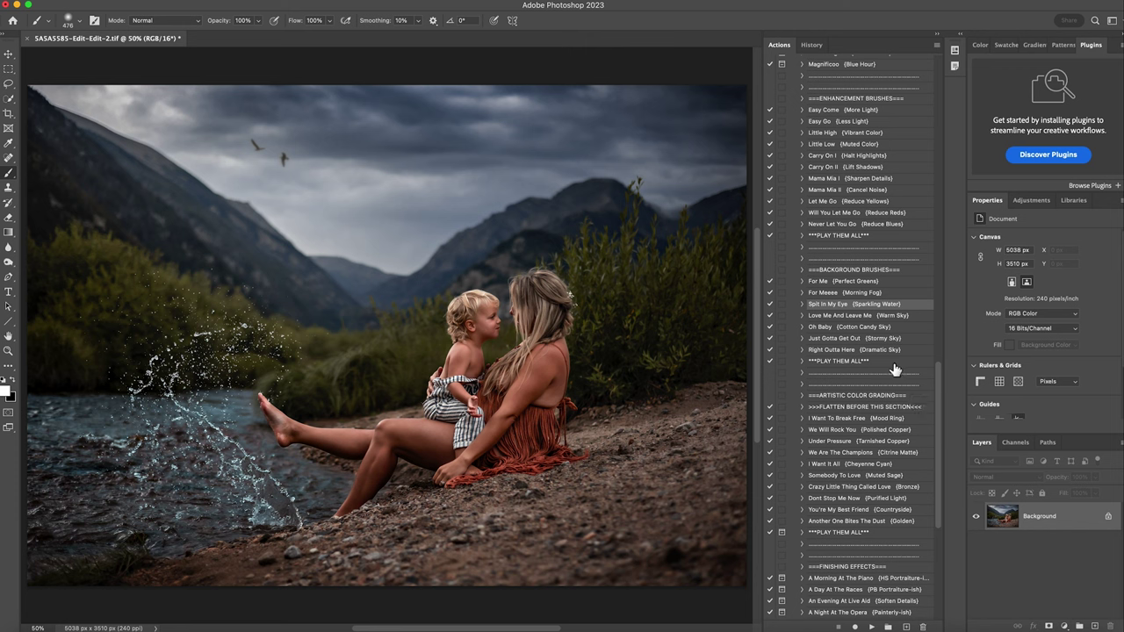
click(843, 431)
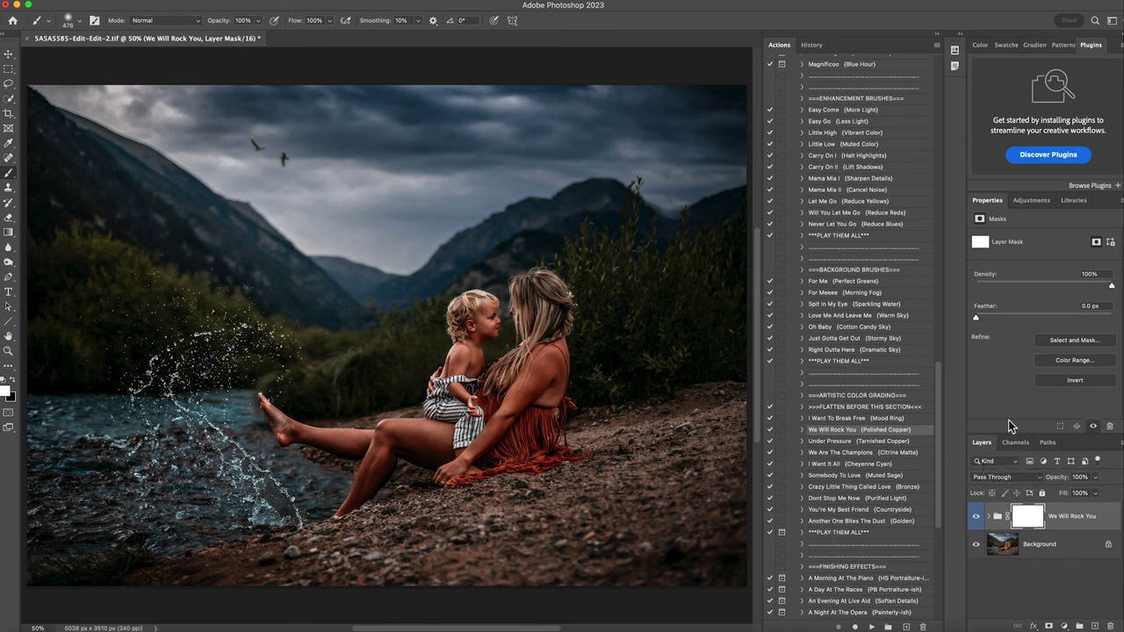
- Set the We Will Rock You group's opacity to 59% and compare the photo with and without it
click(1095, 477)
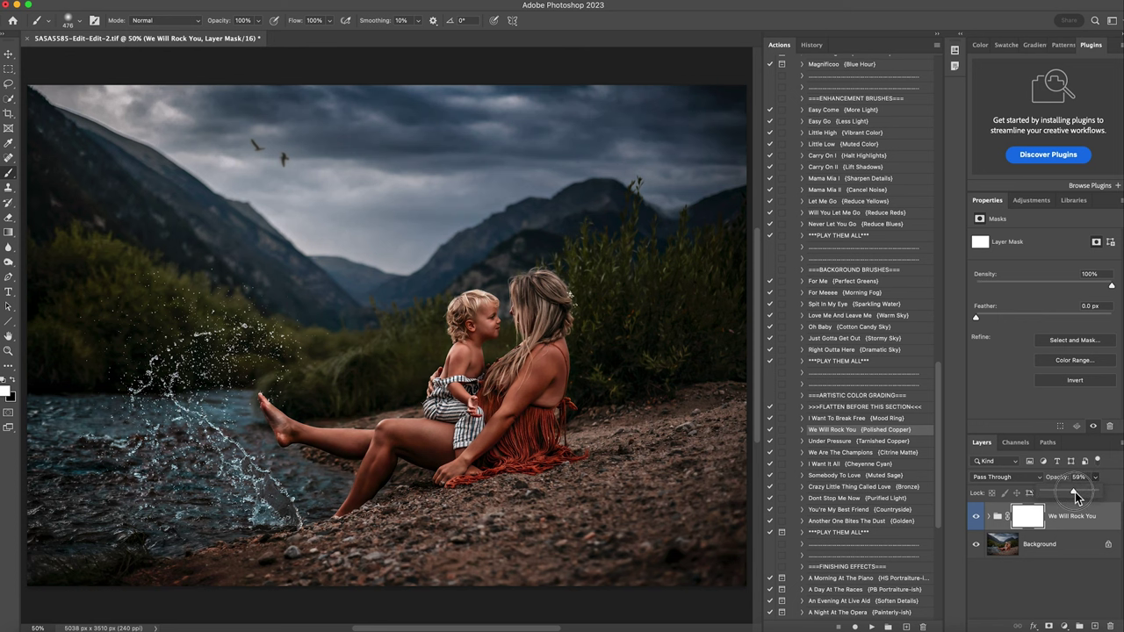
click(977, 518)
click(976, 519)
- Paint the We Will Rock You mask black over the mother's and child's skin with a 175 px brush at 75% opacity
click(11, 383)
click(74, 23)
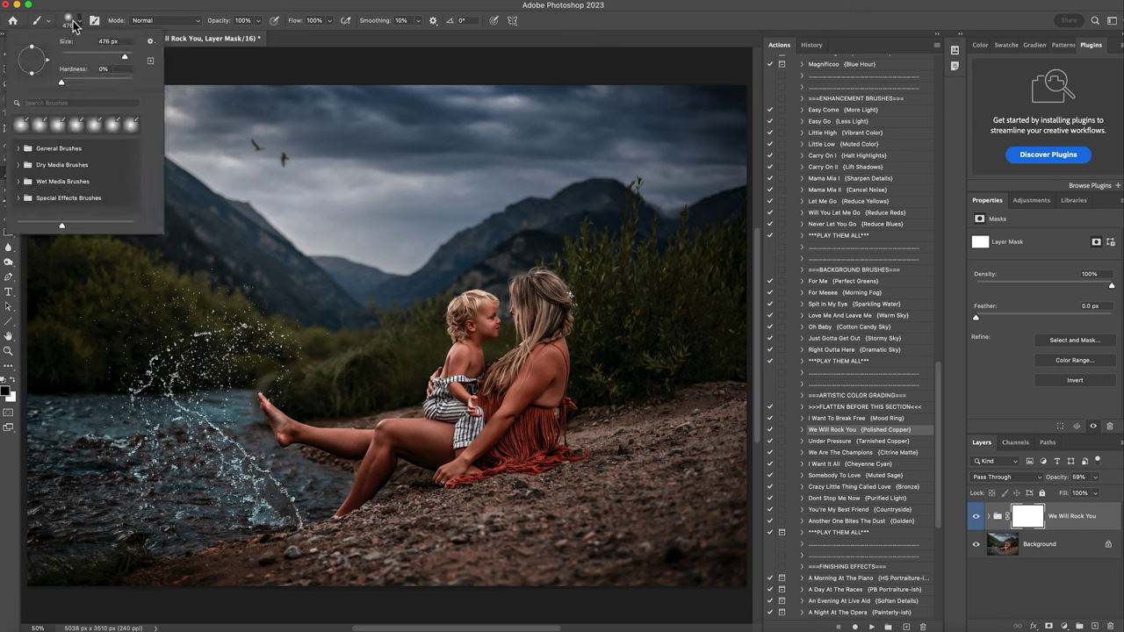
click(113, 58)
drag(258, 21, 244, 33)
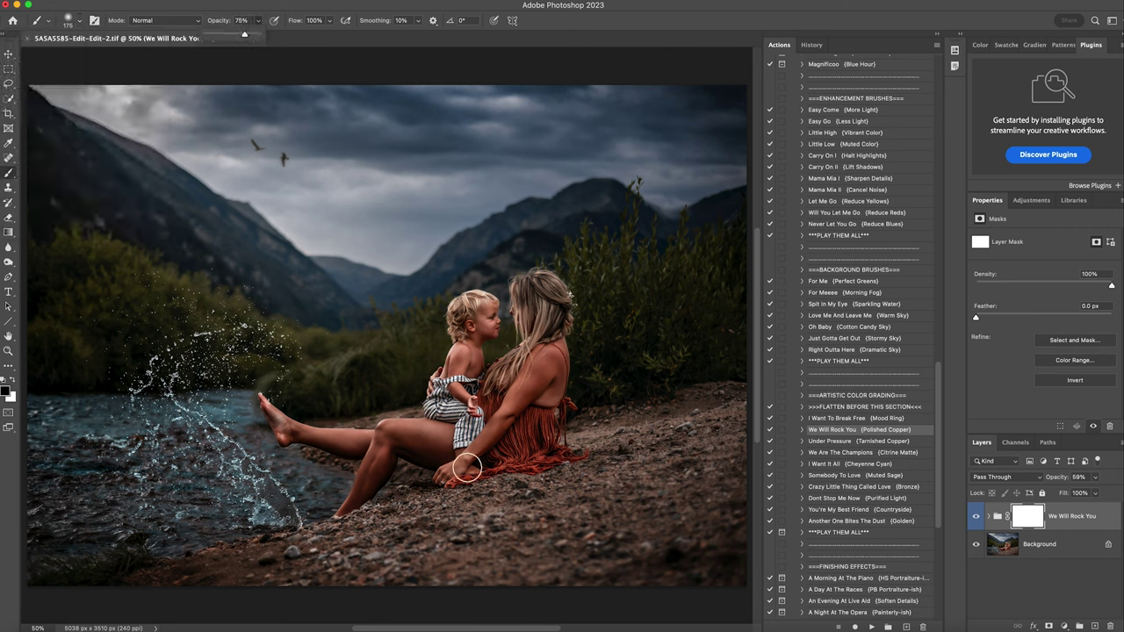
click(492, 433)
mouse_move(479, 369)
mouse_down()
mouse_move(488, 320)
mouse_move(434, 444)
mouse_move(396, 442)
mouse_move(369, 501)
mouse_move(443, 453)
mouse_move(364, 457)
mouse_move(301, 432)
mouse_move(343, 401)
mouse_up()
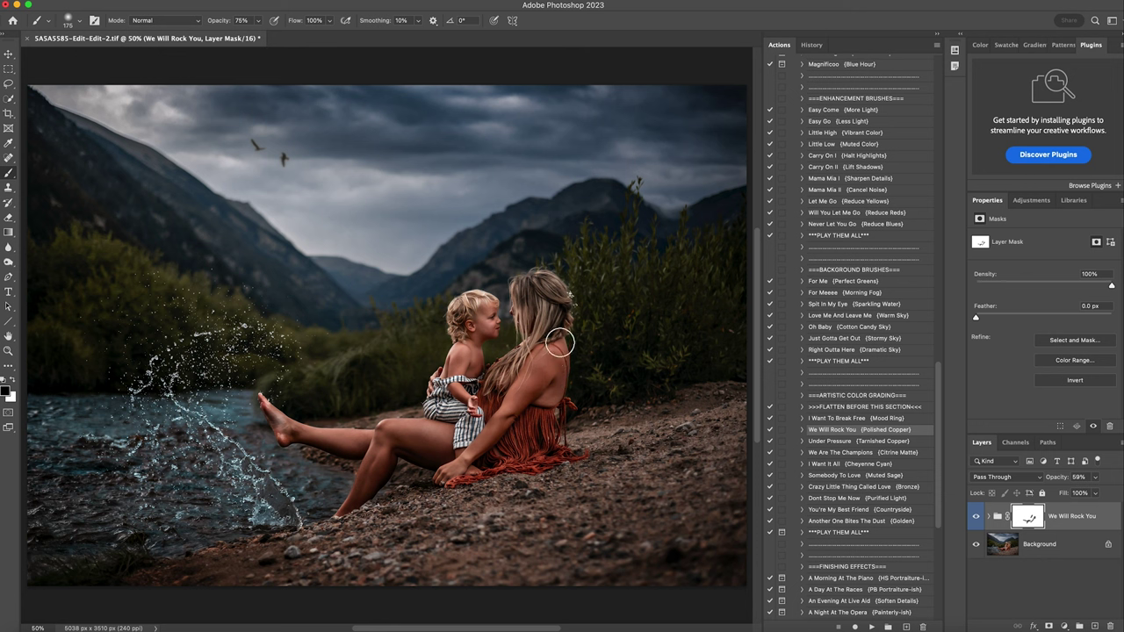
- Compare the photo with and without the We Will Rock You group and flatten the image
click(977, 519)
click(977, 519)
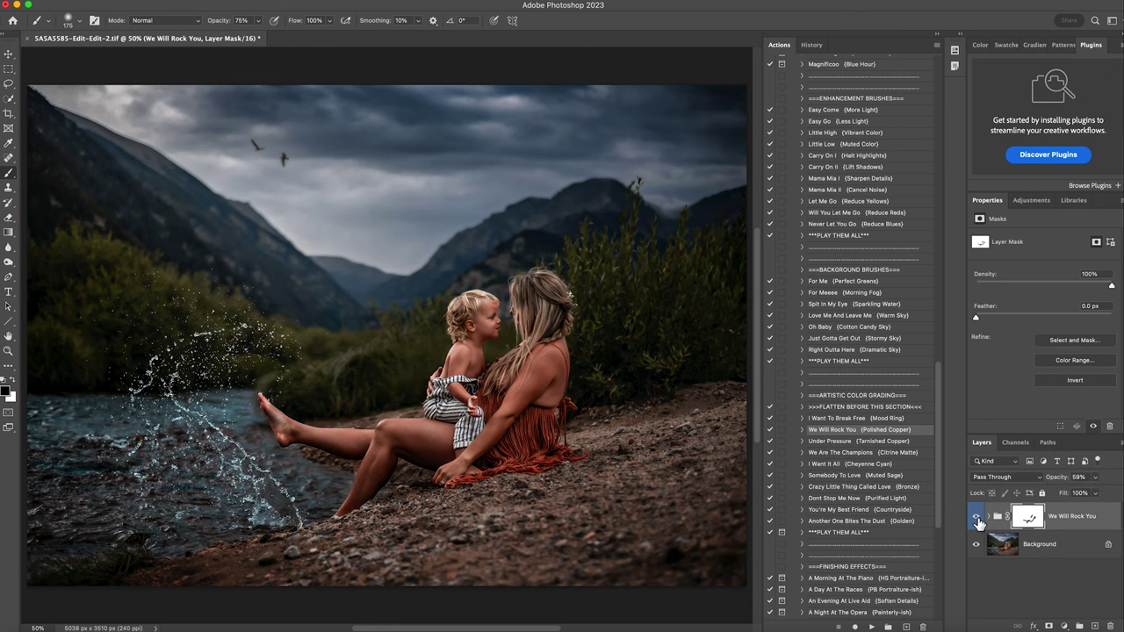
right_click(1037, 551)
click(1068, 598)
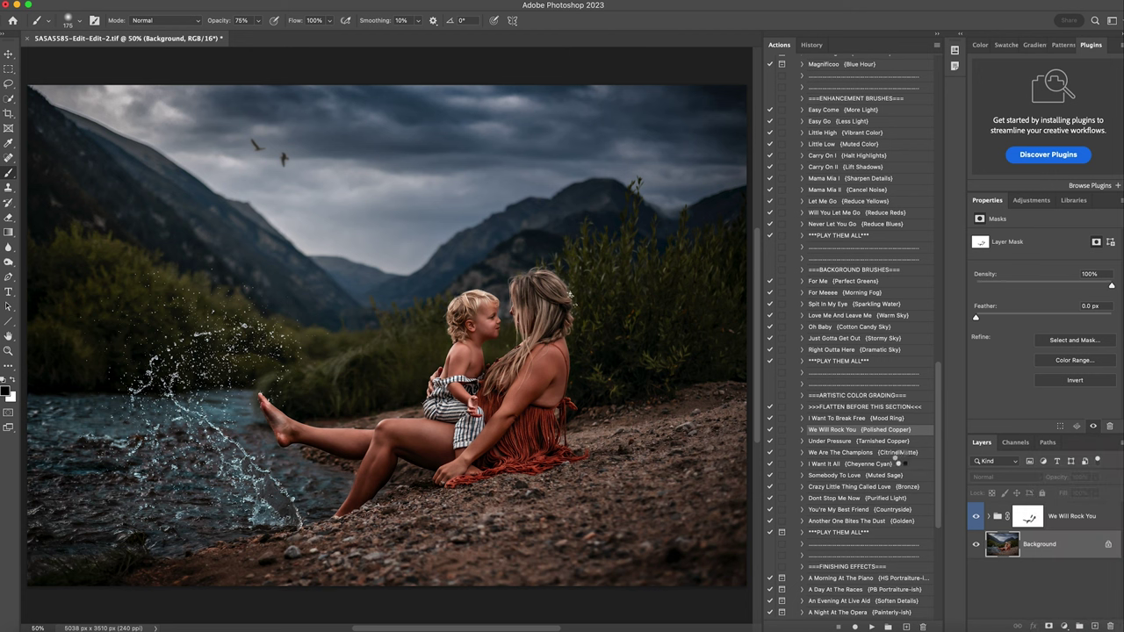
- Play the We Are The Champions {Citrine Matte} action and paint its mask black over mother and child with a 2120 px brush at 42% opacity
click(850, 454)
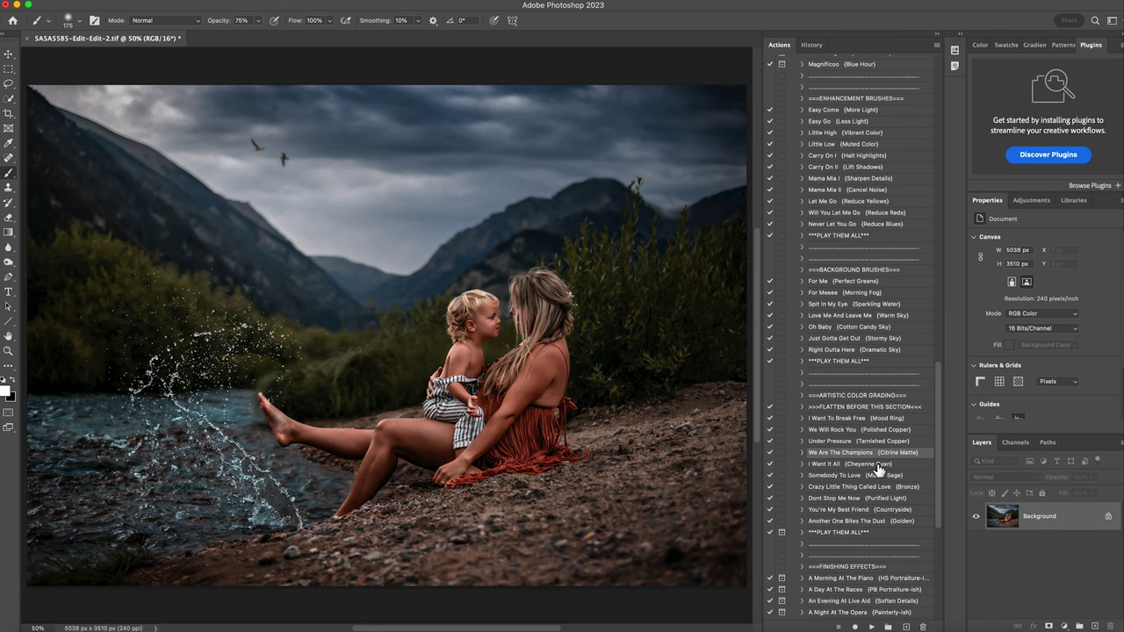
click(873, 626)
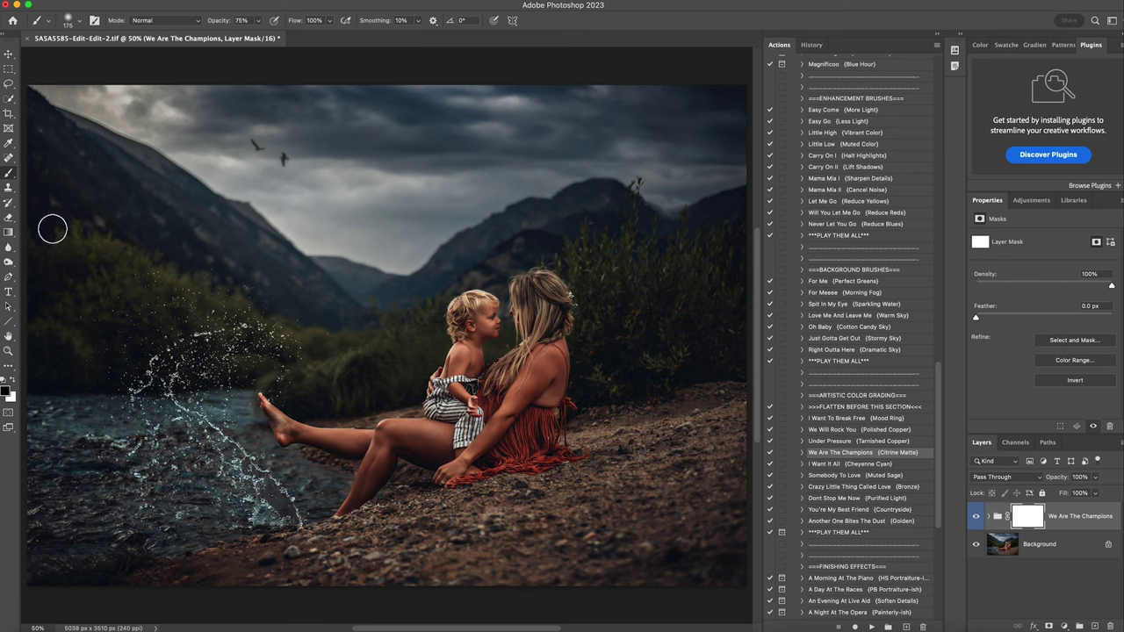
click(75, 29)
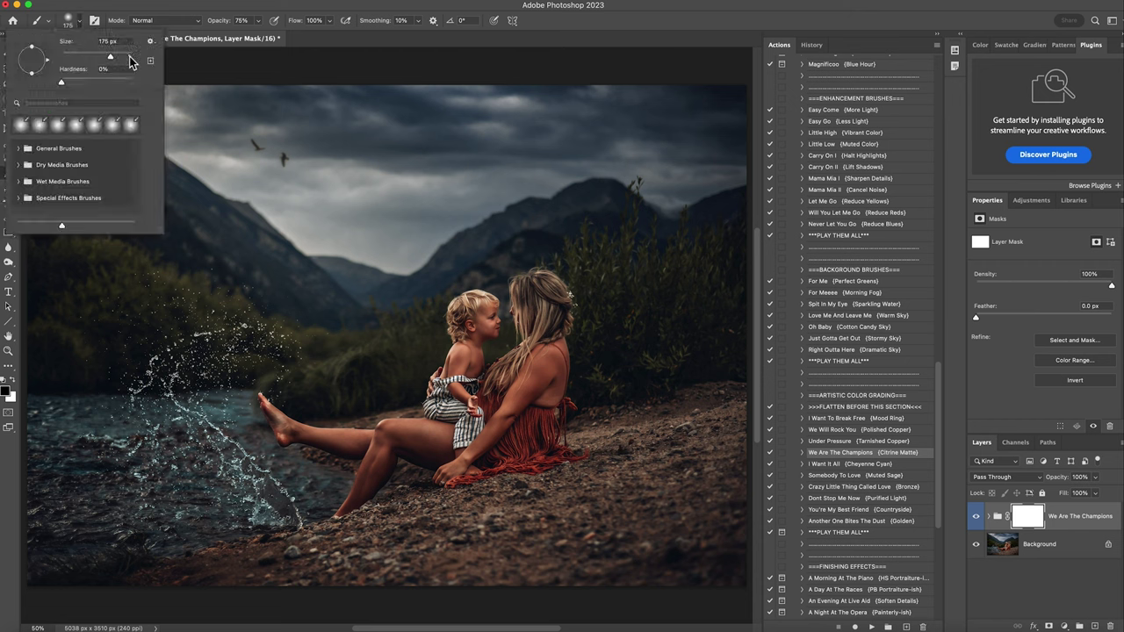
click(258, 20)
click(243, 36)
mouse_move(493, 356)
mouse_down()
mouse_move(321, 351)
mouse_move(421, 355)
mouse_move(533, 339)
mouse_up()
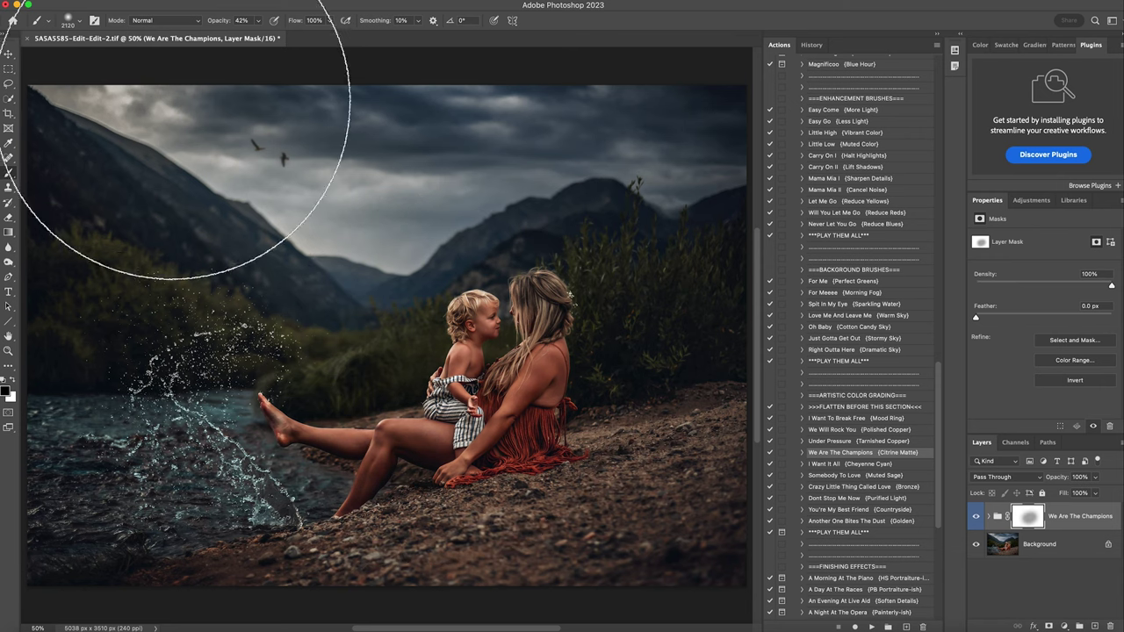
- Enlarge the brush to 5000 px and paint the We Are The Champions mask black once more, centred on the child
click(78, 20)
drag(133, 59, 136, 61)
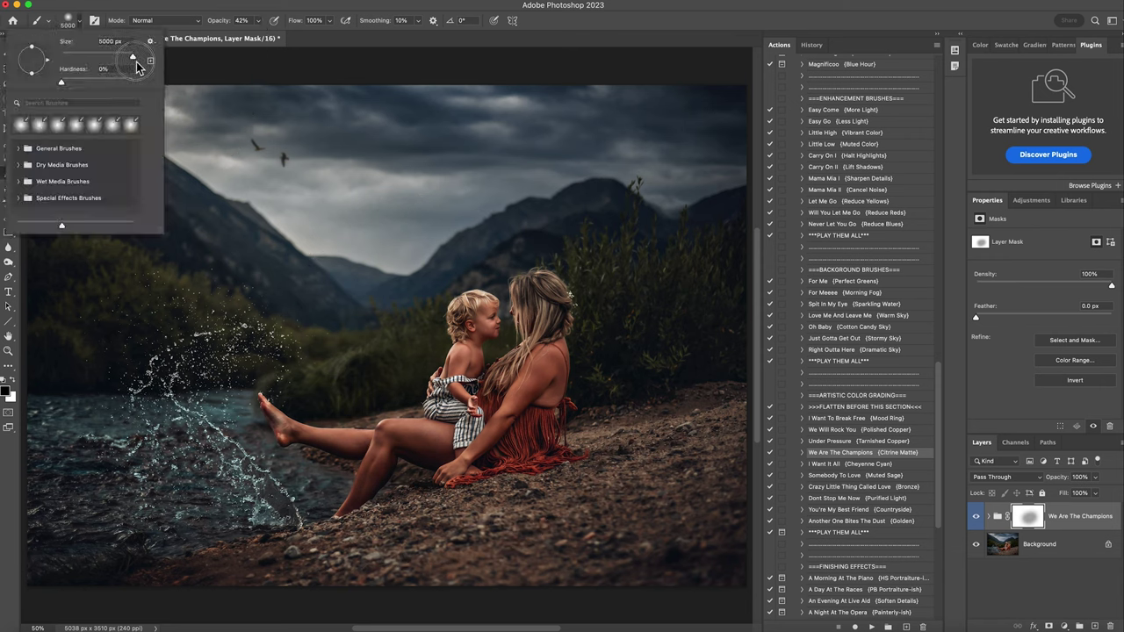
click(427, 358)
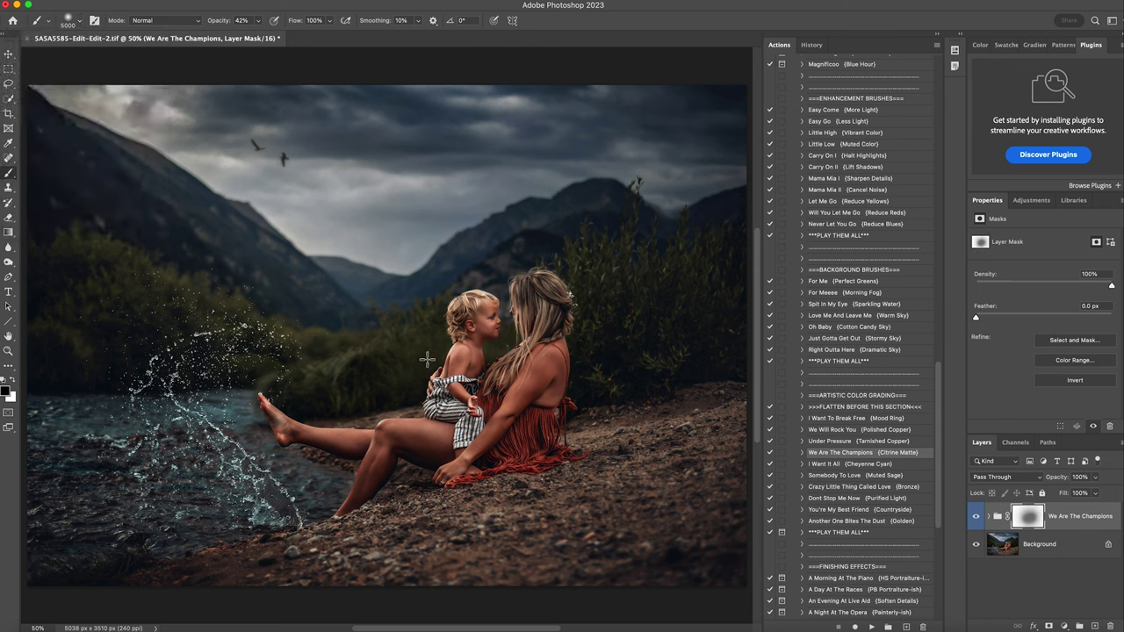
- Set the We Are The Champions group's opacity to 51% and compare the photo with and without it
click(1096, 477)
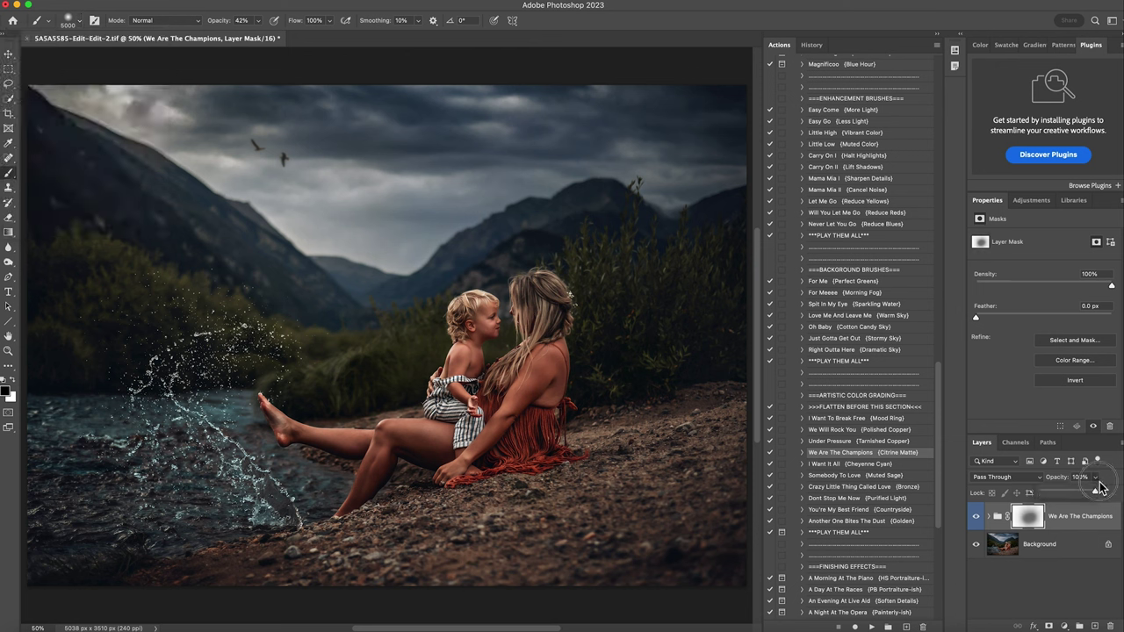
click(1071, 492)
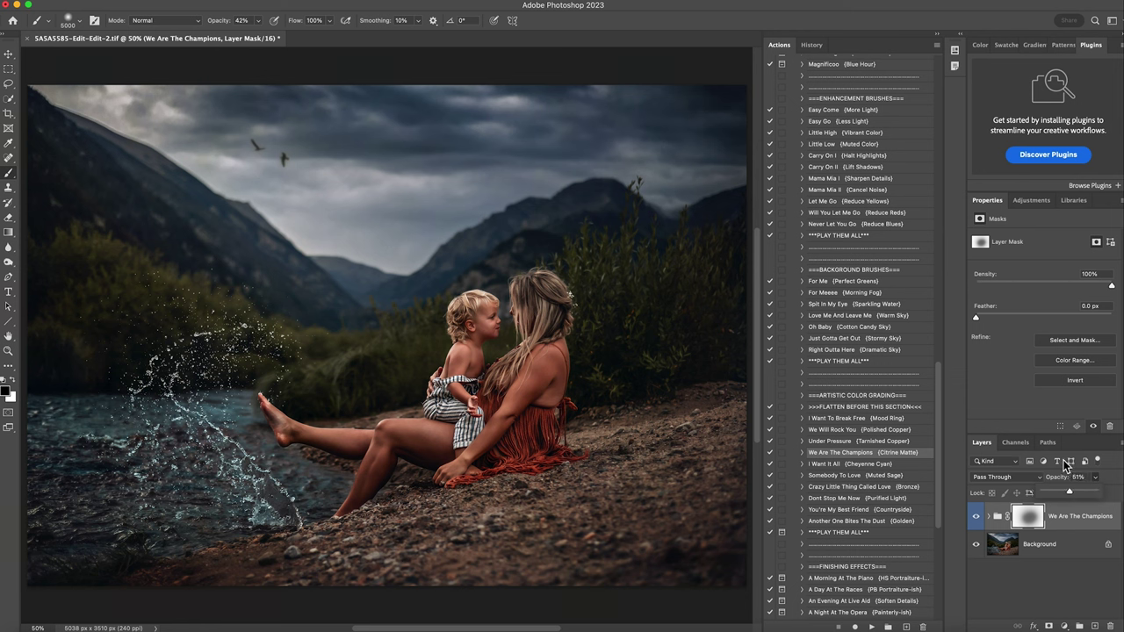
click(978, 526)
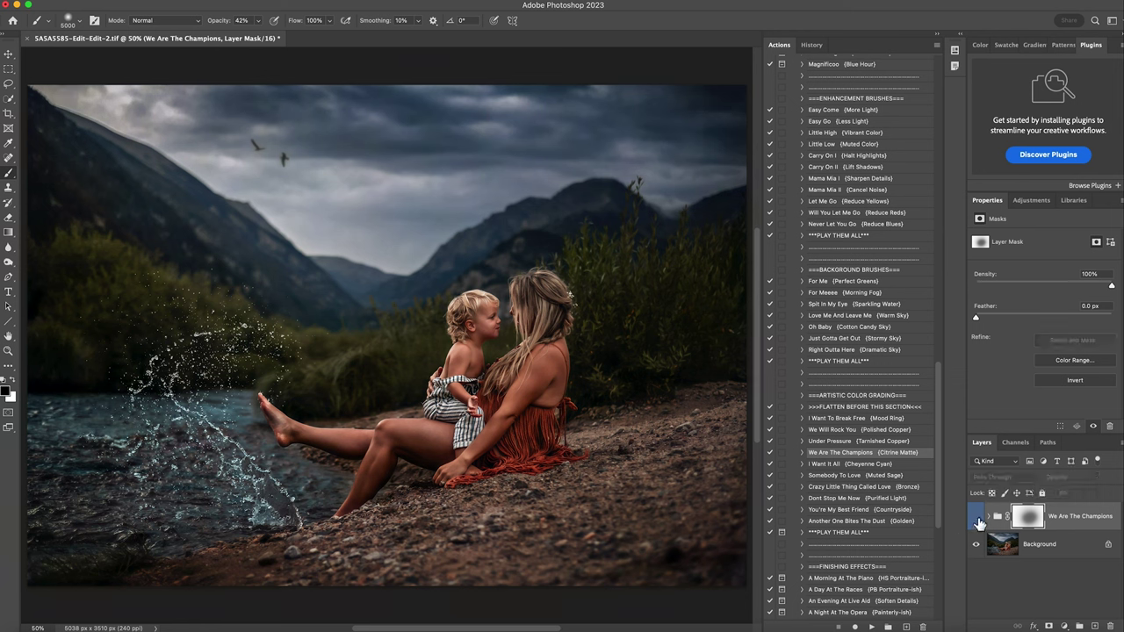
click(979, 524)
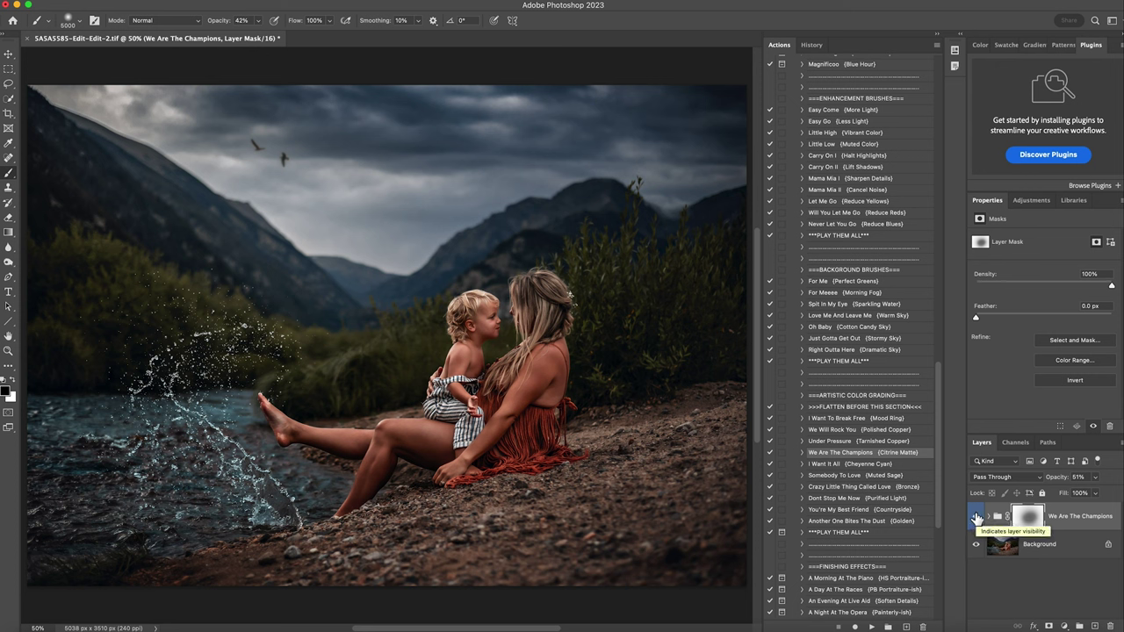
click(977, 518)
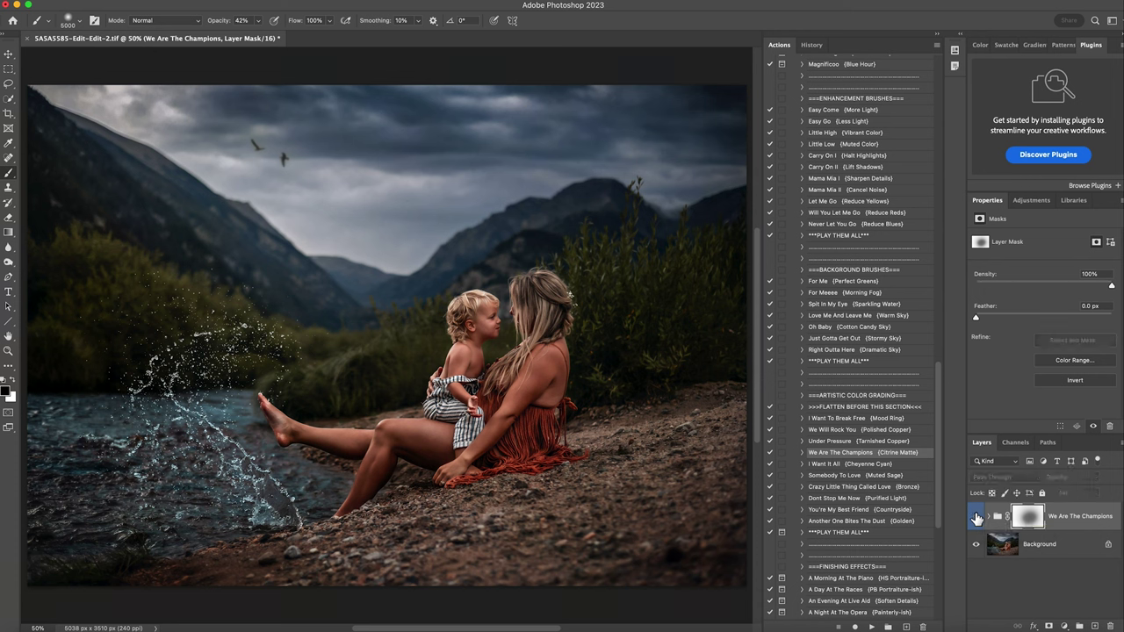
click(976, 518)
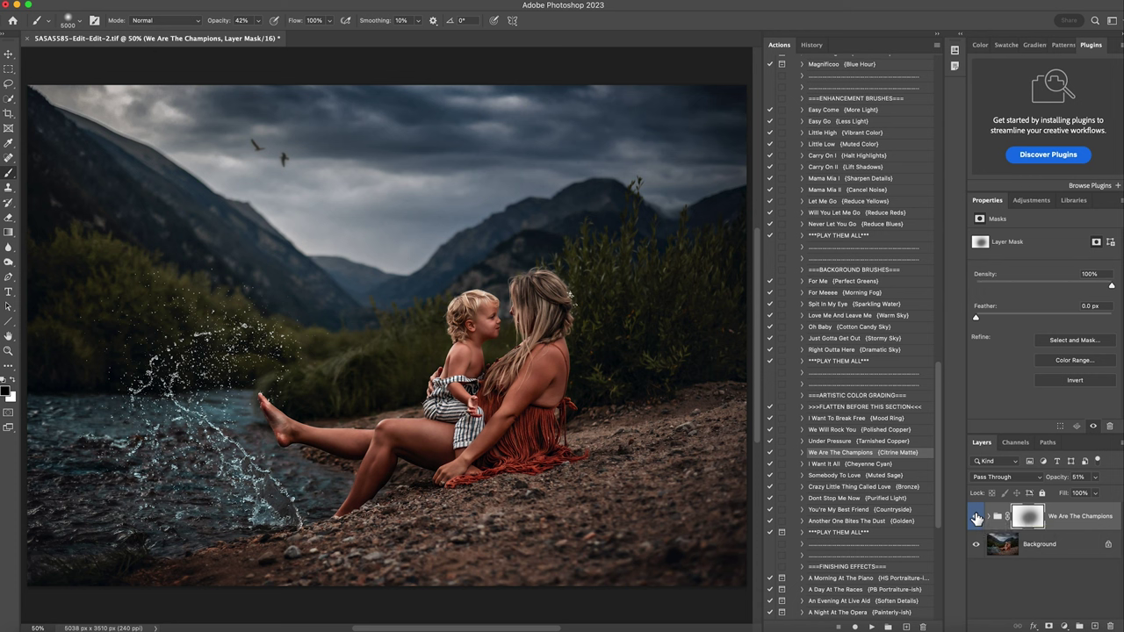
- Flatten the image and play the An Evening At Live Aid {Soften Details} action through its flatten prompt
right_click(1052, 551)
click(1063, 596)
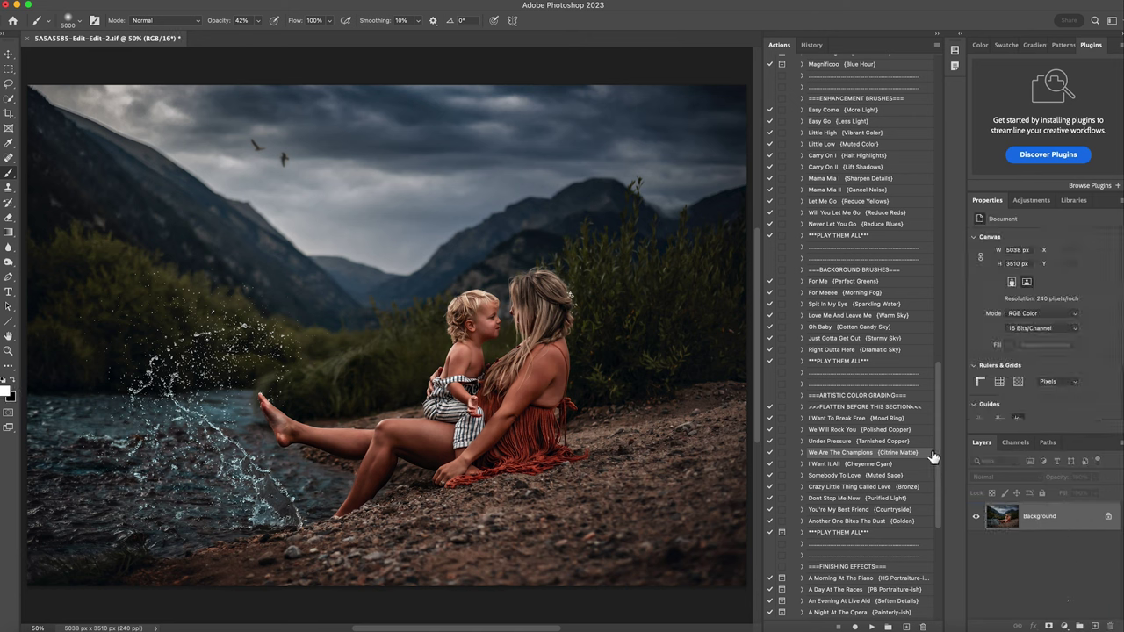
scroll(898, 471, down, 5)
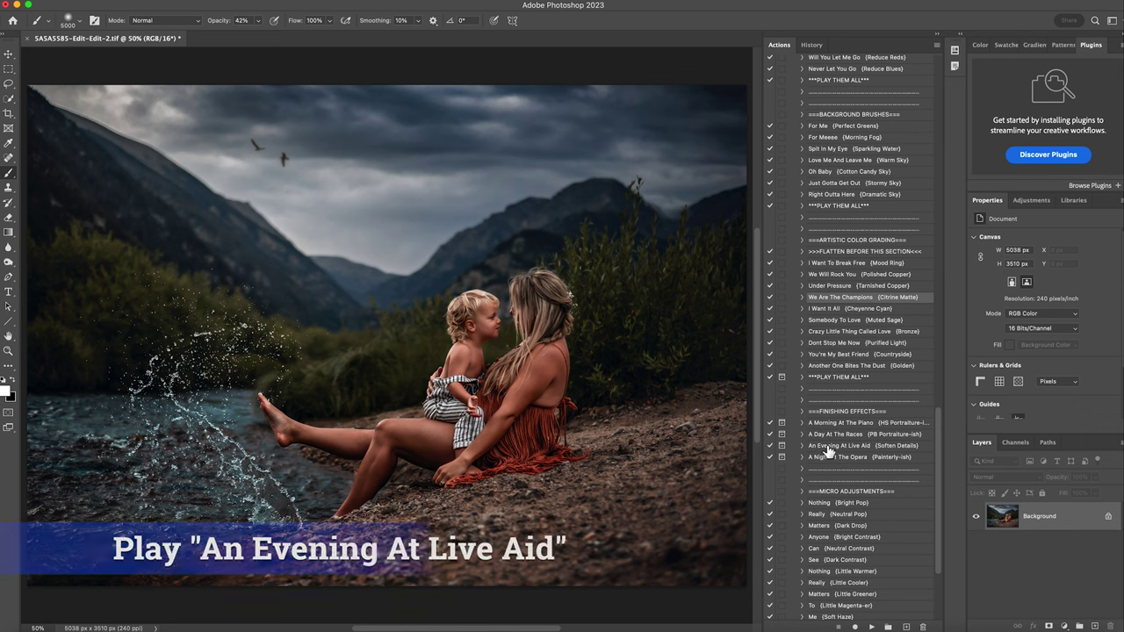
click(872, 448)
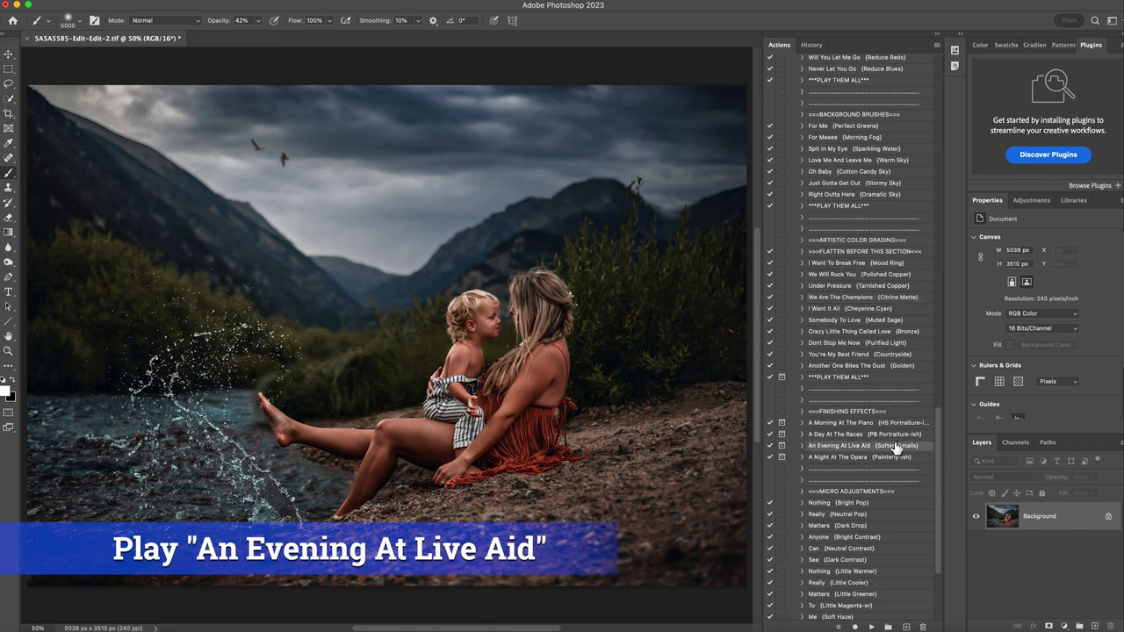
click(872, 626)
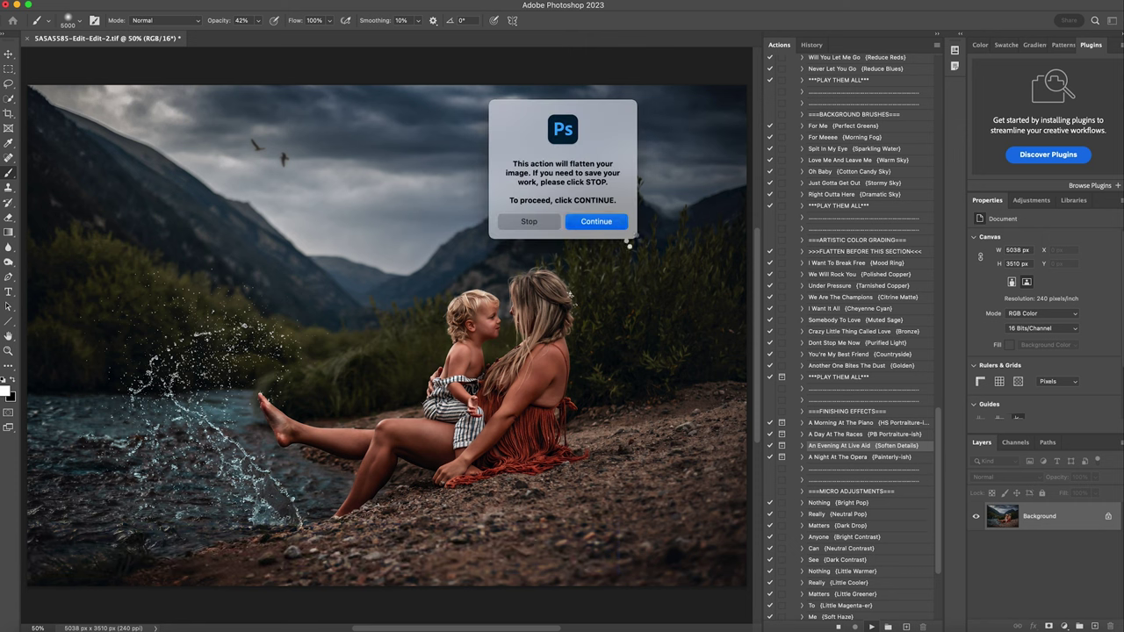
key(Return)
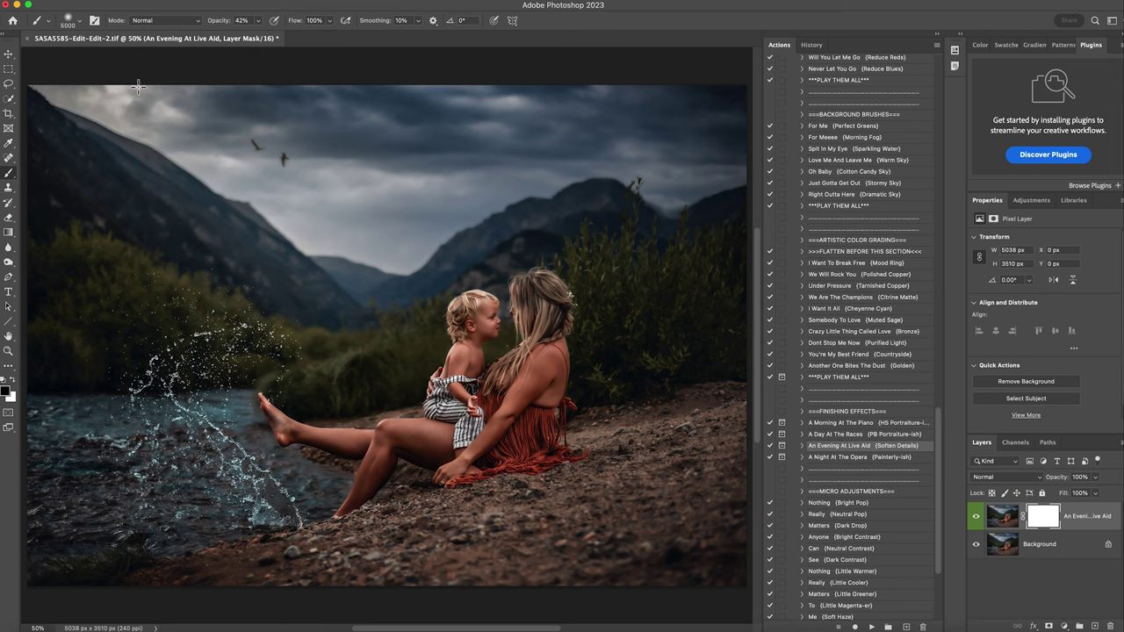
- Paint the An Evening At Live Aid mask black over mother and child and the water splash with a 156 px brush at 71% opacity
click(79, 21)
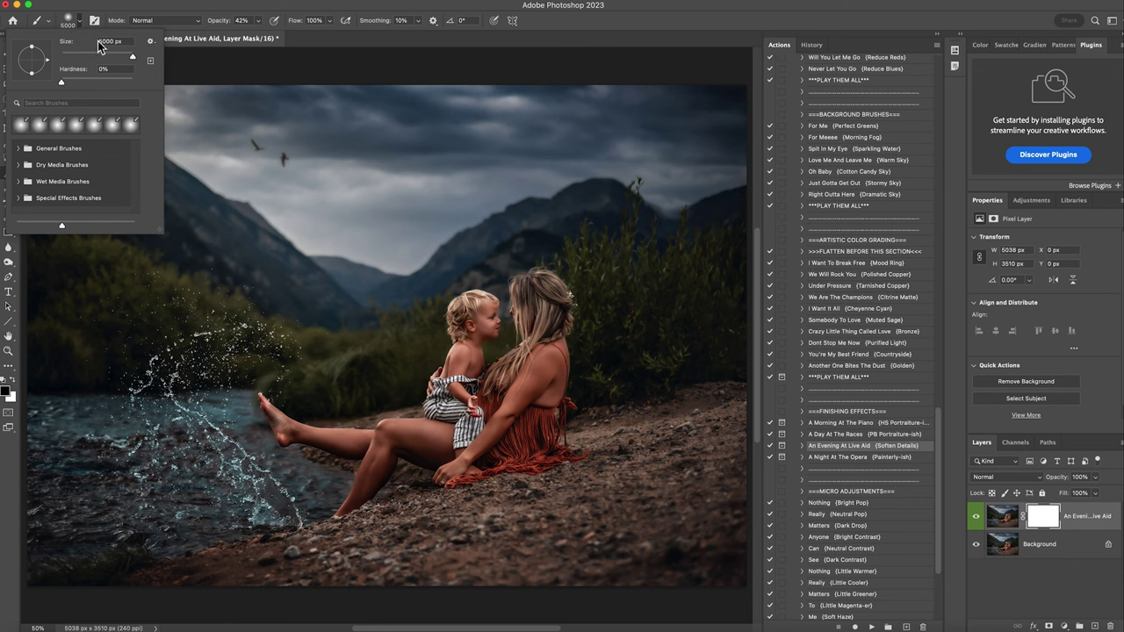
click(256, 21)
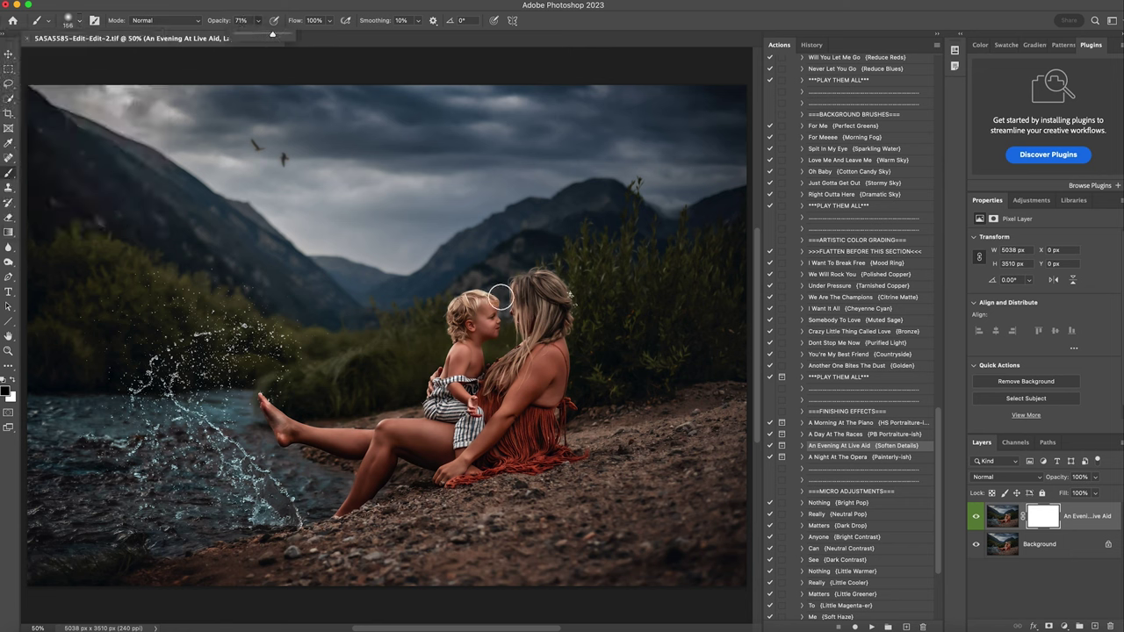
click(503, 327)
mouse_move(472, 303)
mouse_down()
mouse_move(509, 319)
mouse_move(535, 301)
mouse_move(567, 304)
mouse_move(523, 283)
mouse_move(451, 311)
mouse_move(486, 286)
mouse_move(499, 322)
mouse_move(441, 413)
mouse_move(564, 430)
mouse_move(599, 385)
mouse_up()
mouse_move(225, 314)
mouse_down()
mouse_move(190, 390)
mouse_move(218, 454)
mouse_move(275, 526)
mouse_move(275, 501)
mouse_move(153, 397)
mouse_move(191, 341)
mouse_move(268, 351)
mouse_up()
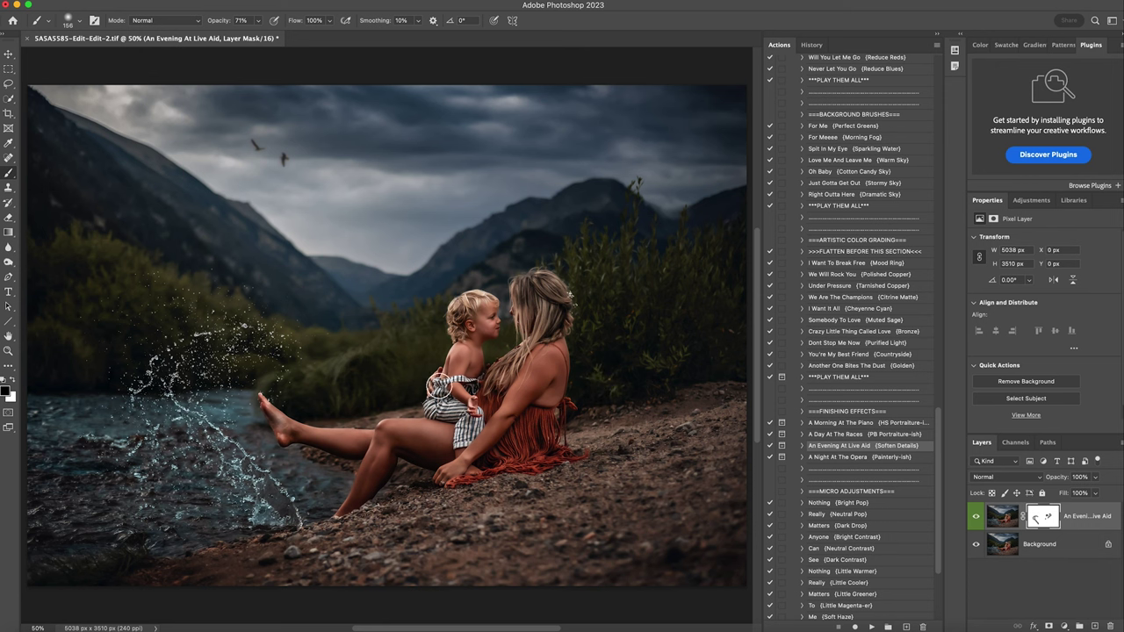
- Flatten the image and play the A Day At The Races {PB Portraiture-ish} action through its flatten prompt
right_click(1049, 545)
click(868, 434)
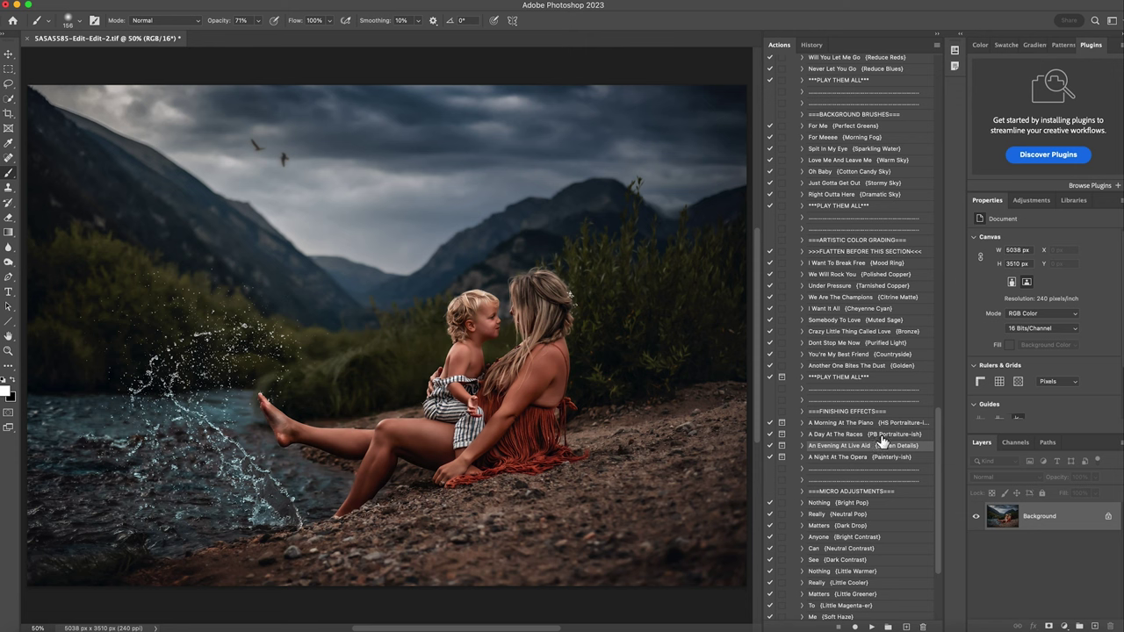
click(844, 437)
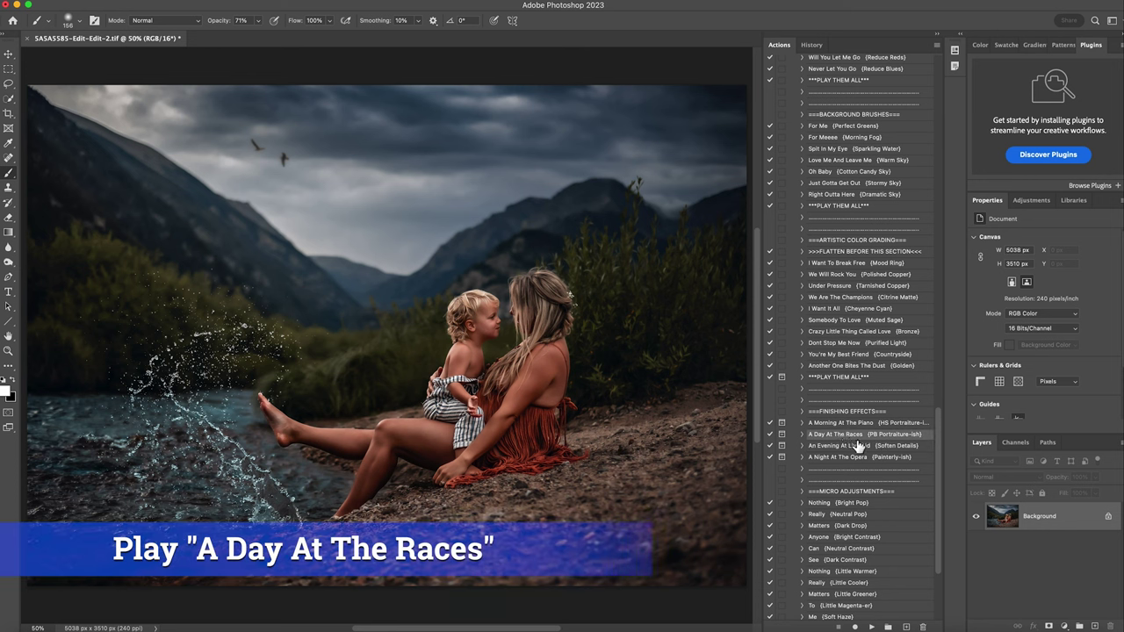
click(872, 627)
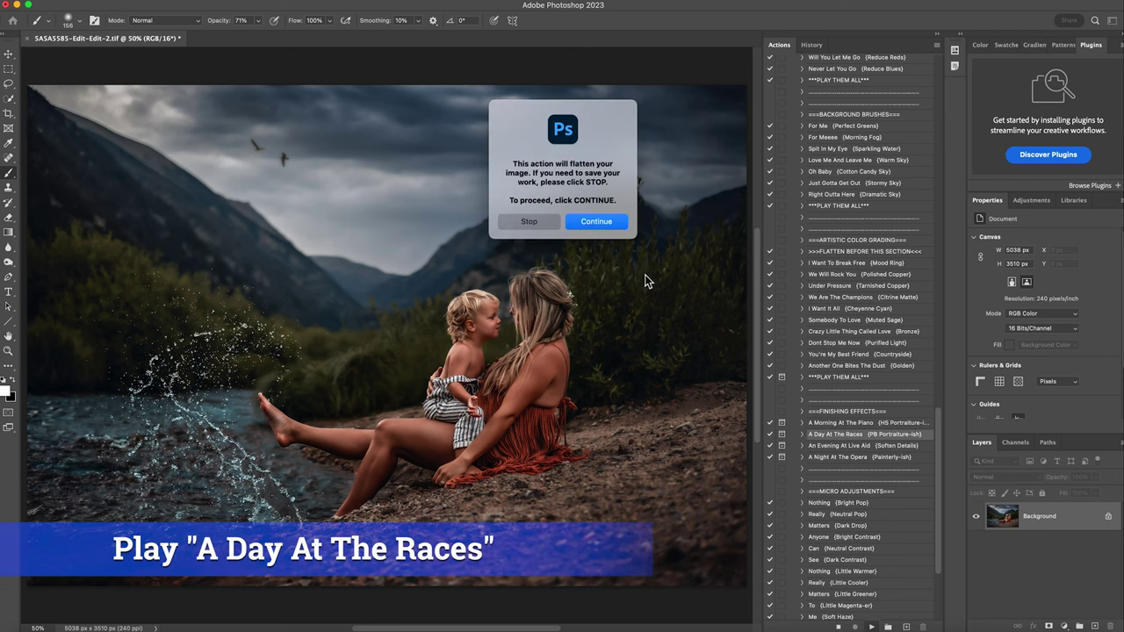
click(605, 227)
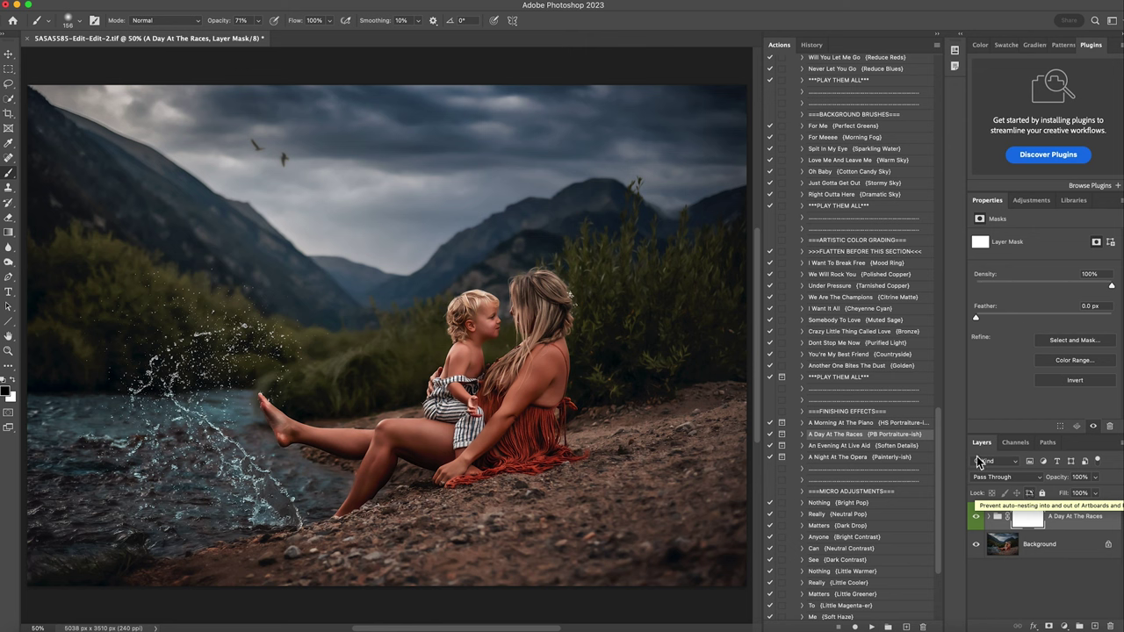
- Lower the A Day At The Races group's opacity and flatten the image
click(1097, 477)
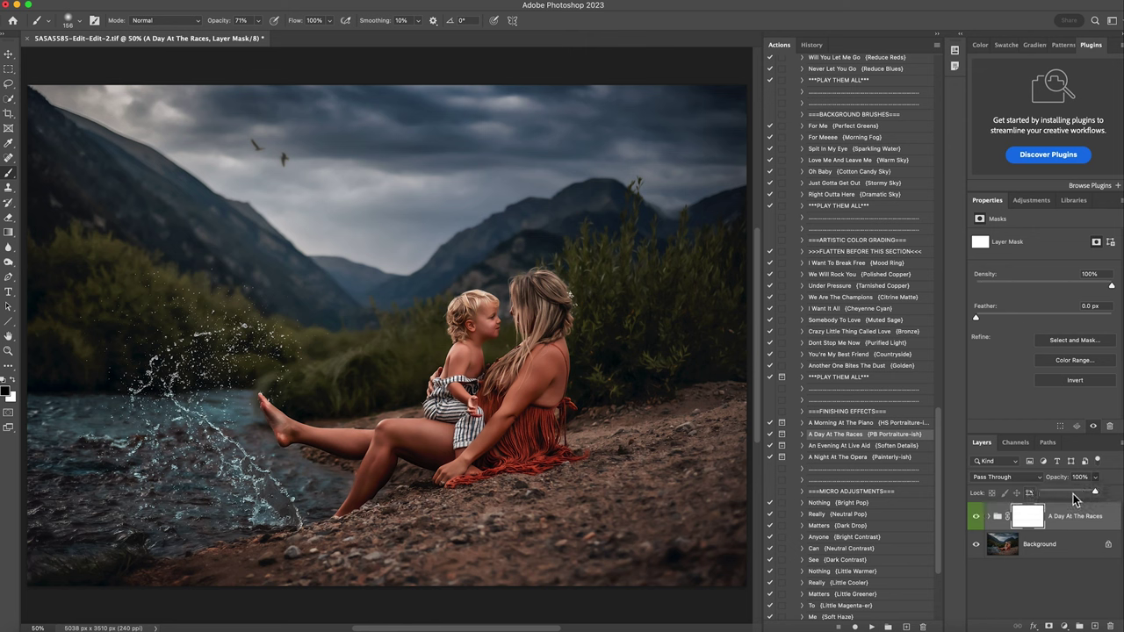
right_click(1067, 545)
click(1033, 600)
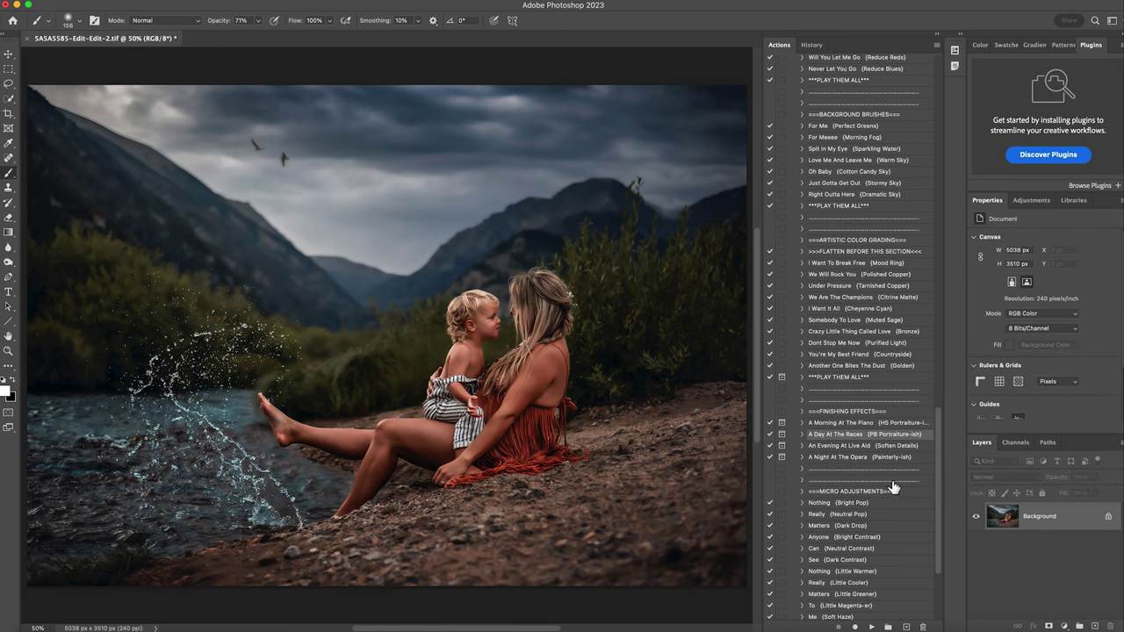
- Play the Nothing {Bright Pop} action and paint its mask black over the bright sky and rocky ground with a 476 px brush at 71% opacity
click(846, 503)
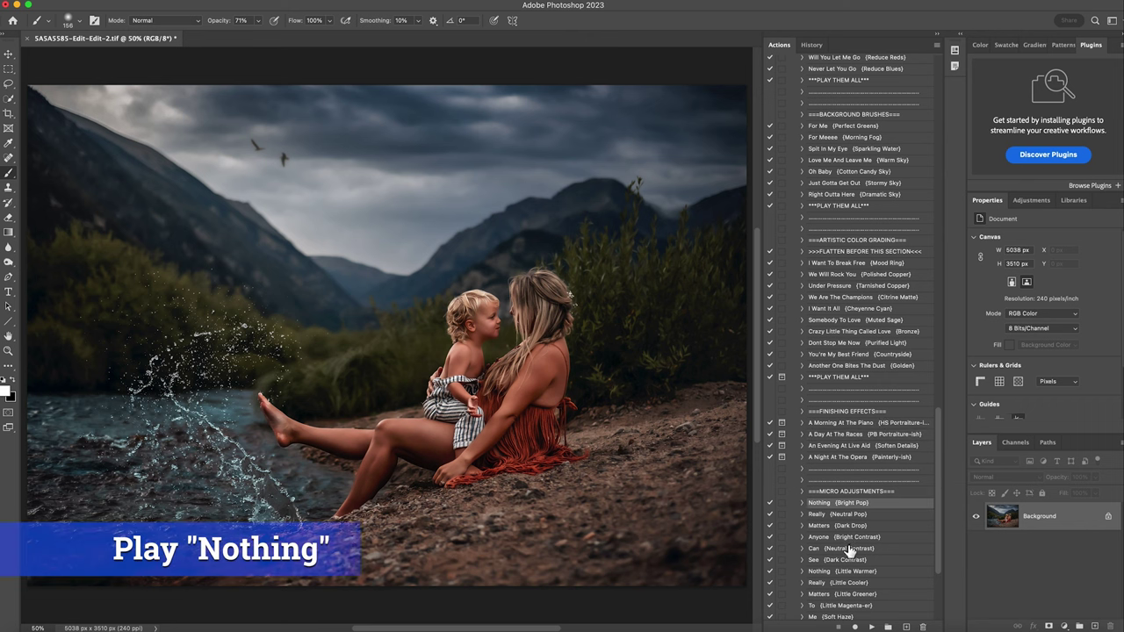
click(873, 627)
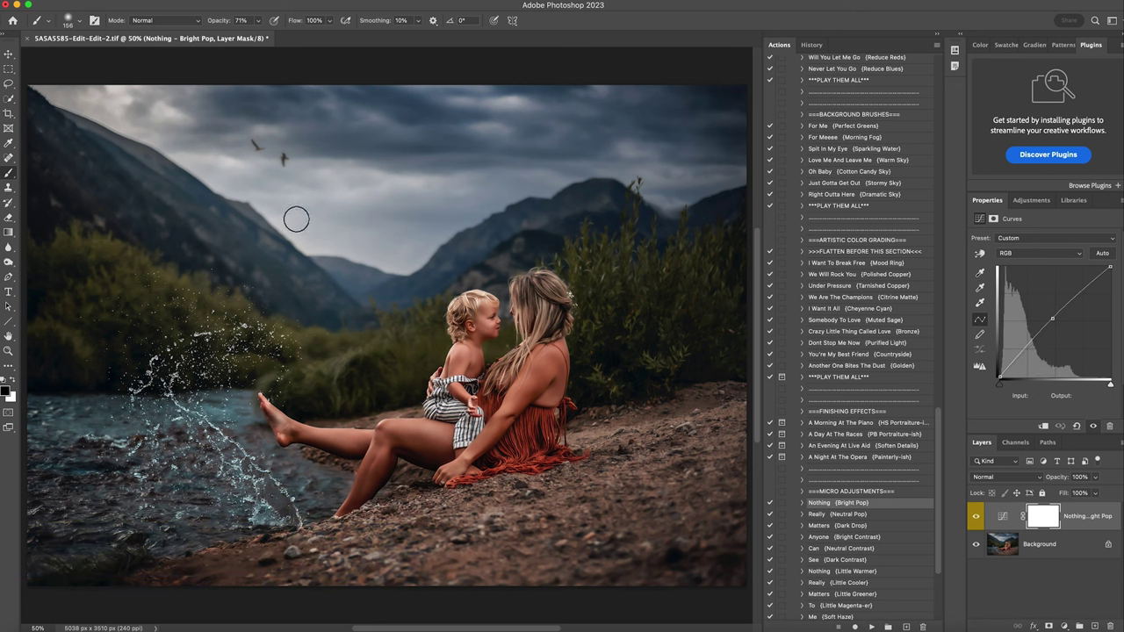
click(77, 21)
drag(122, 55, 134, 54)
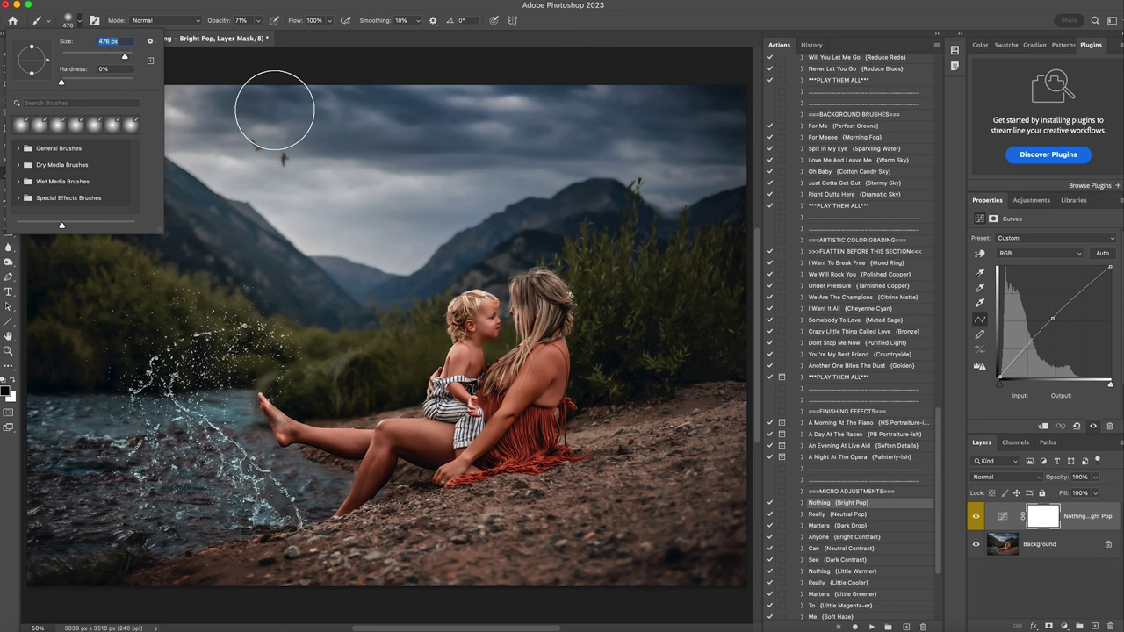
click(395, 172)
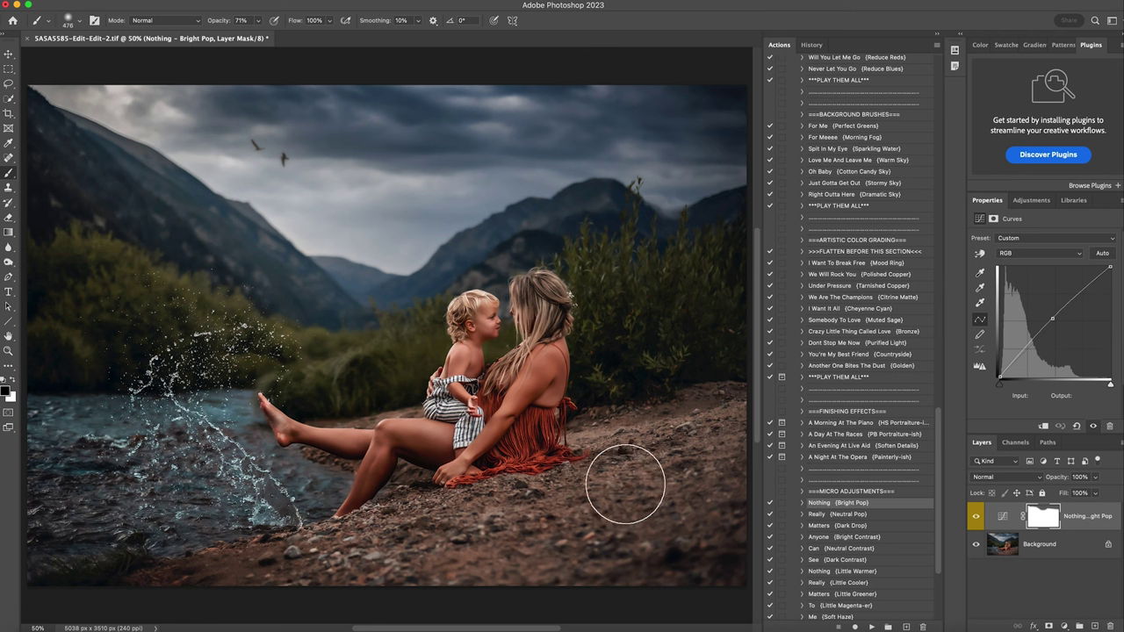
drag(612, 442, 418, 538)
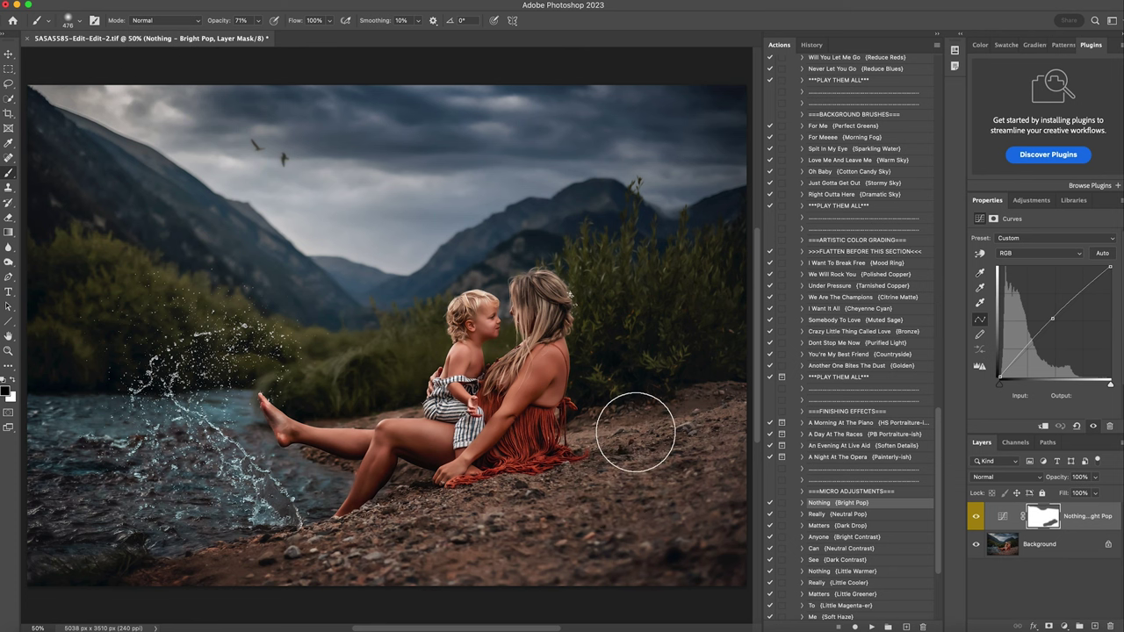
- Compare the photo with and without the Nothing – Bright Pop layer and flatten the image
click(975, 516)
click(978, 518)
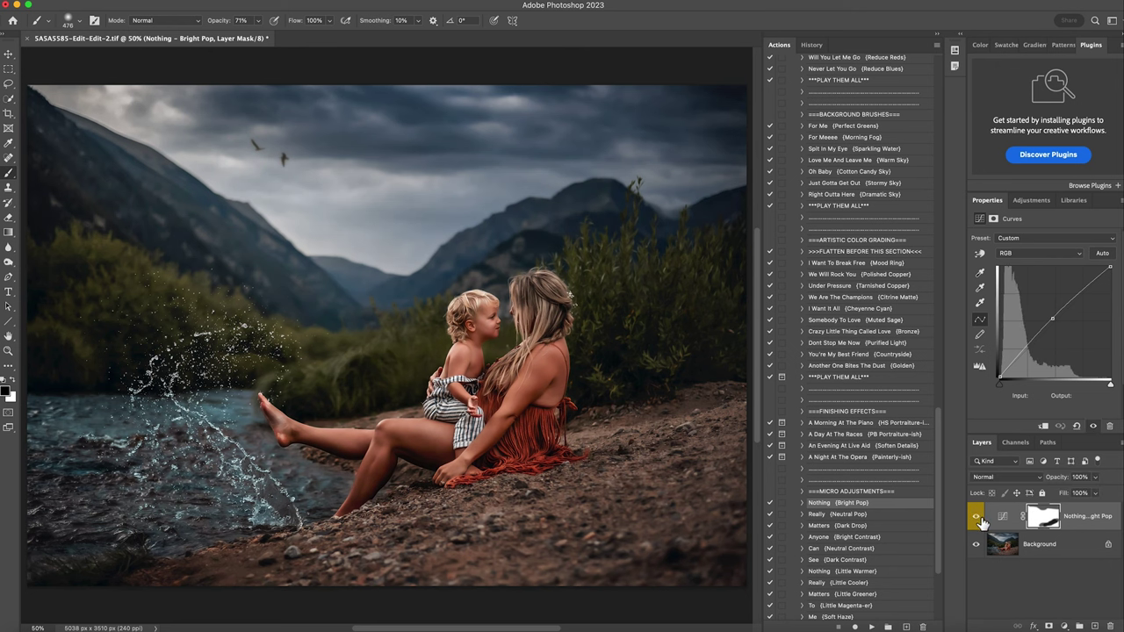
right_click(1051, 555)
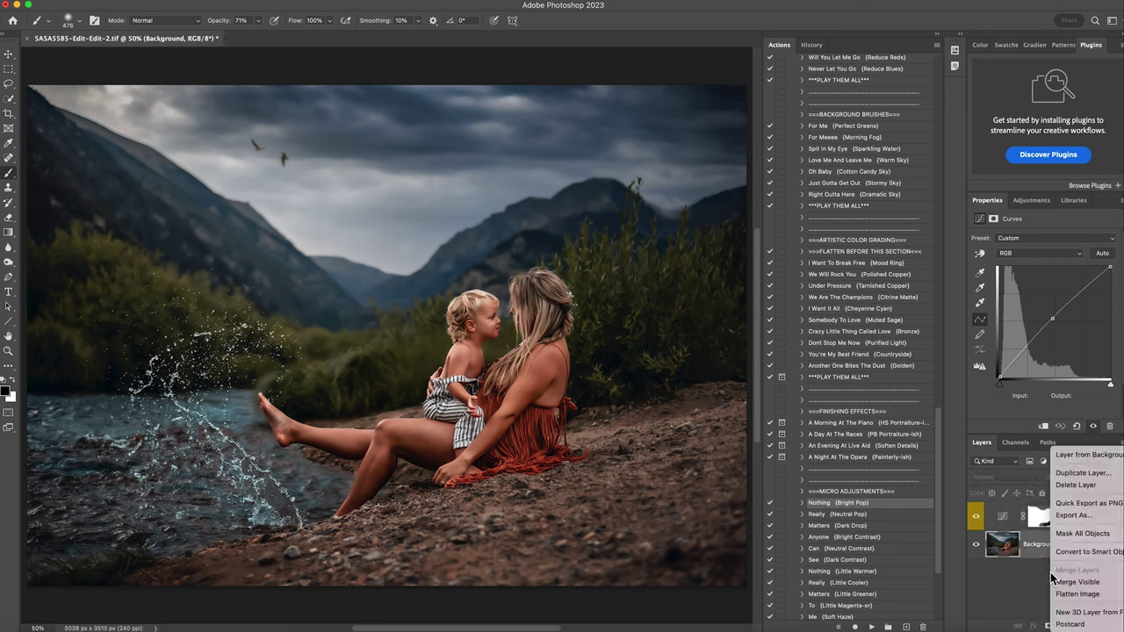
click(1064, 593)
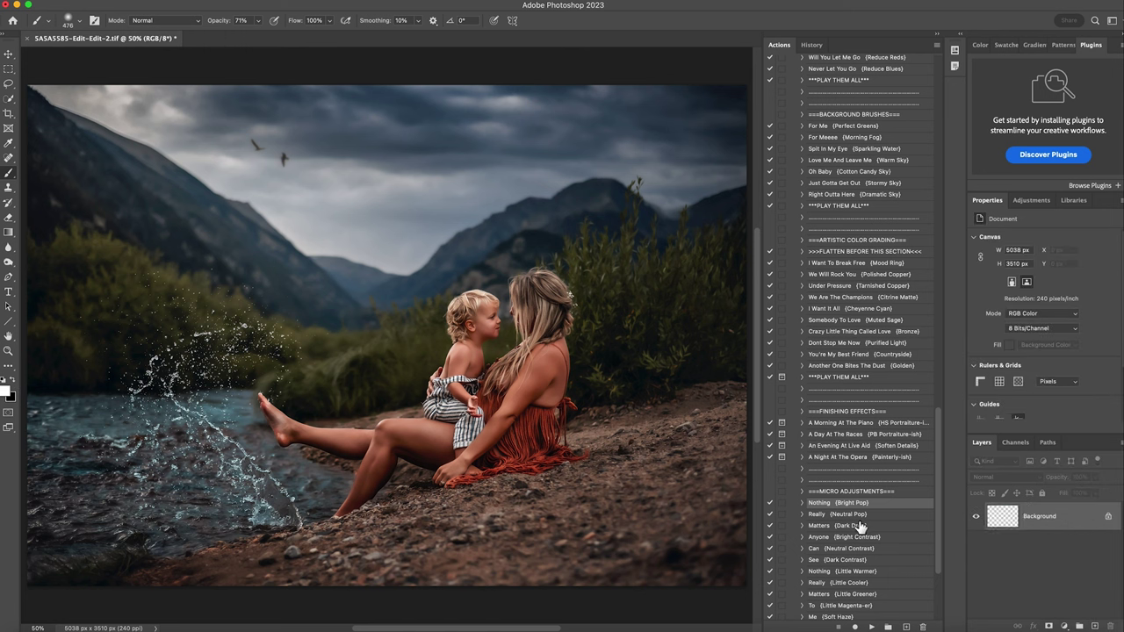
- Play the Really {Neutral Pop} action, check its effect on the photo and set its layer opacity to 71%
click(827, 518)
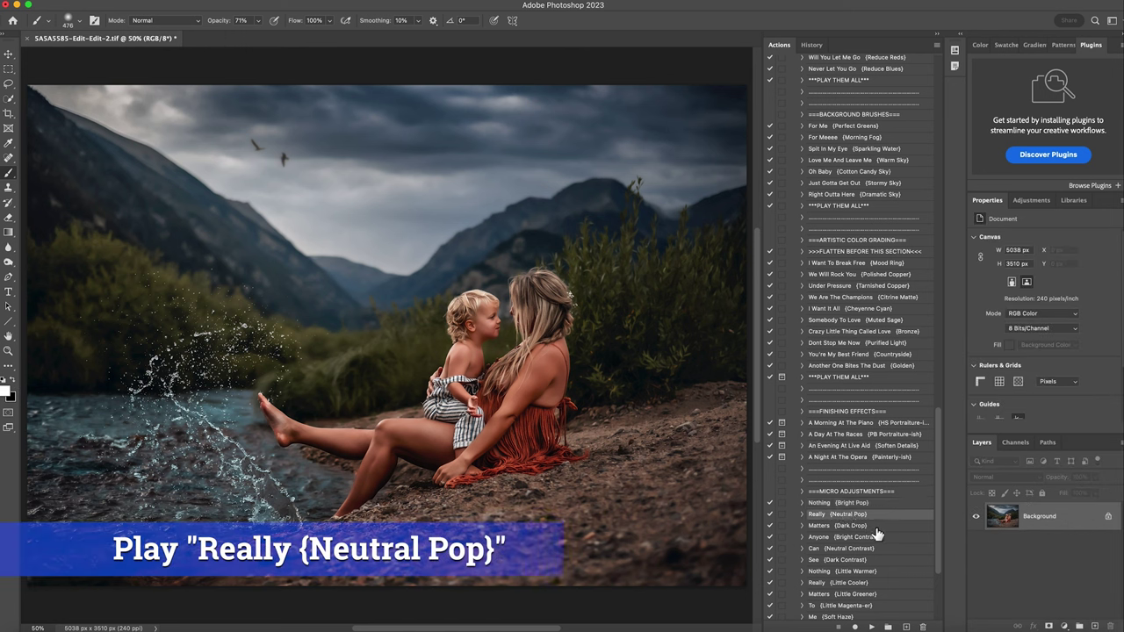
click(873, 627)
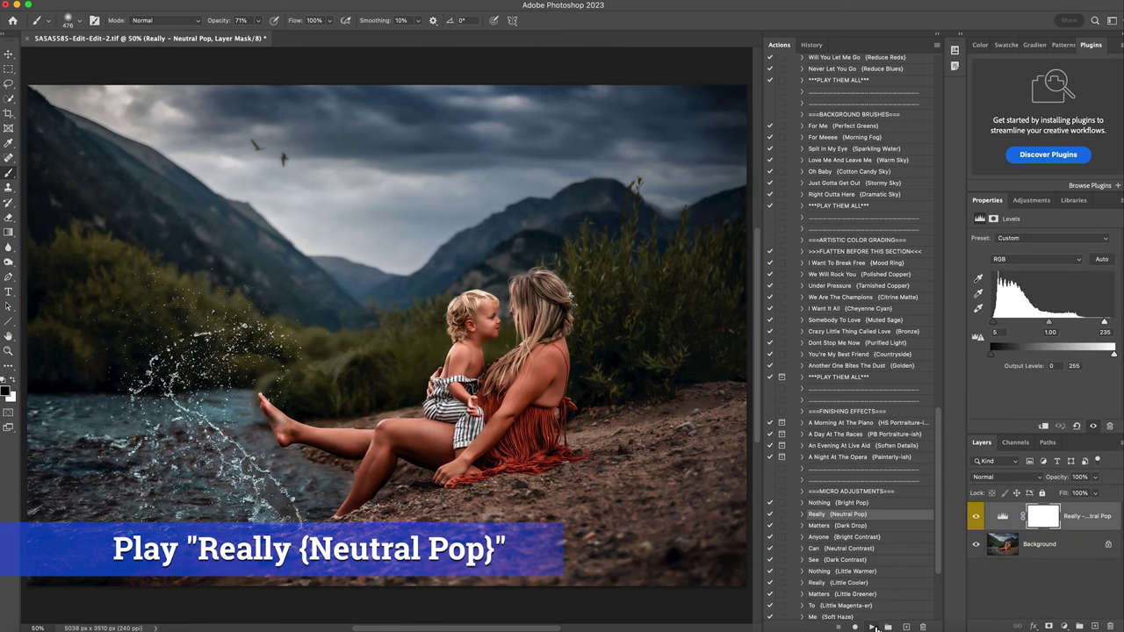
click(981, 520)
click(980, 520)
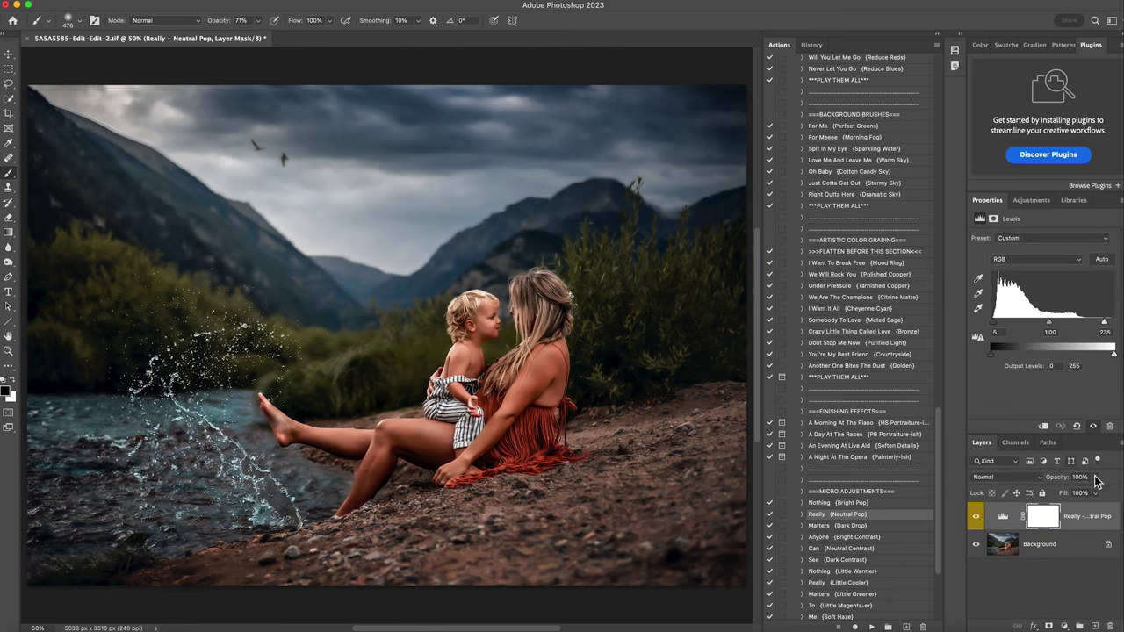
drag(1095, 477, 1082, 499)
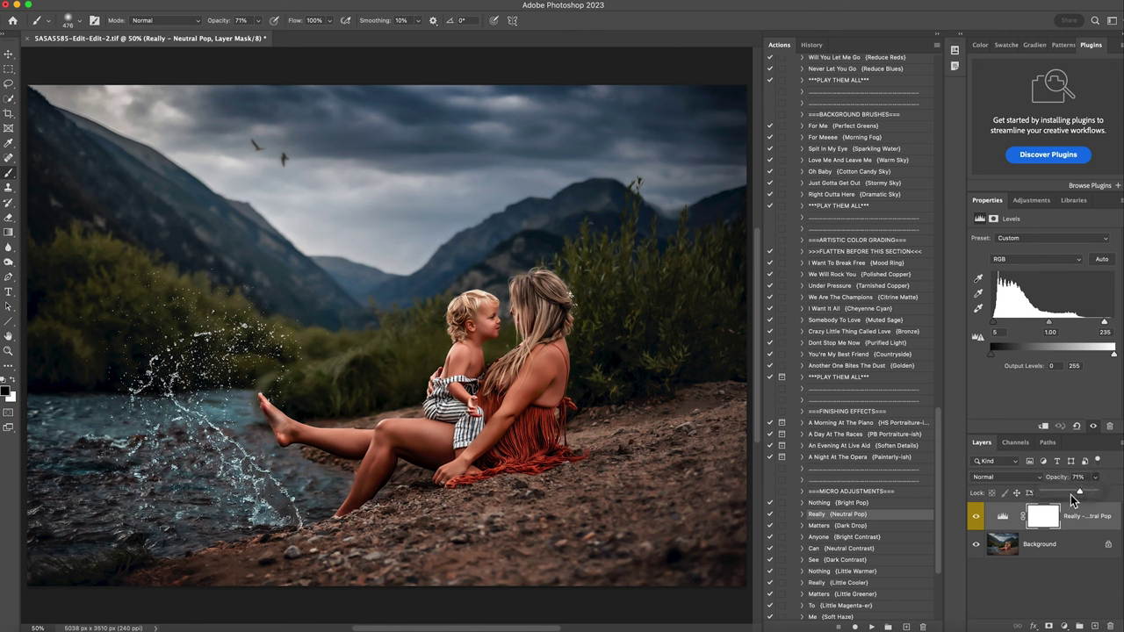
- Compare the photo with and without the Really – Neutral Pop layer and flatten the image
click(978, 521)
click(978, 521)
right_click(1045, 553)
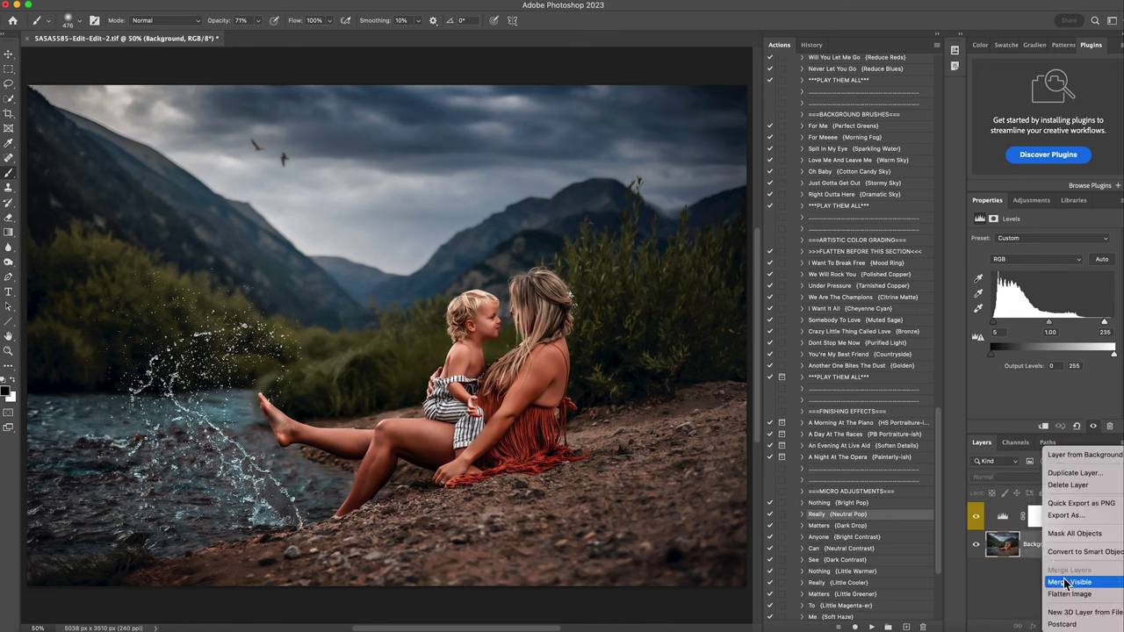
click(1071, 595)
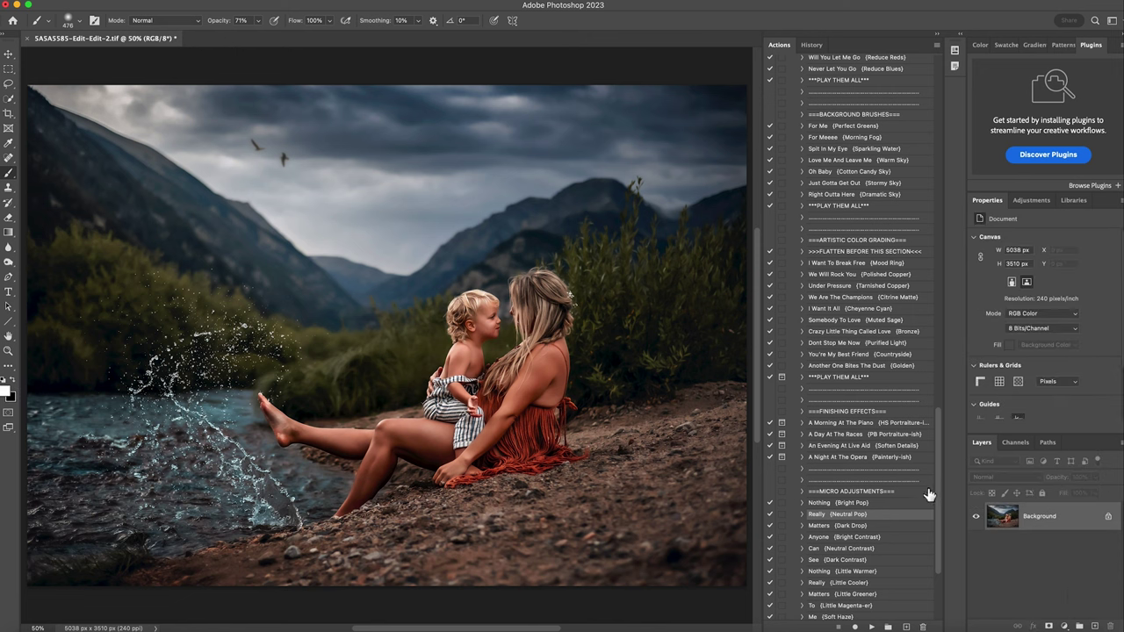
- Play the Frightening Me {Simple Color} action from the Clean Tone Enhancements section
scroll(878, 520, down, 1)
scroll(875, 525, up, 8)
scroll(875, 525, up, 10)
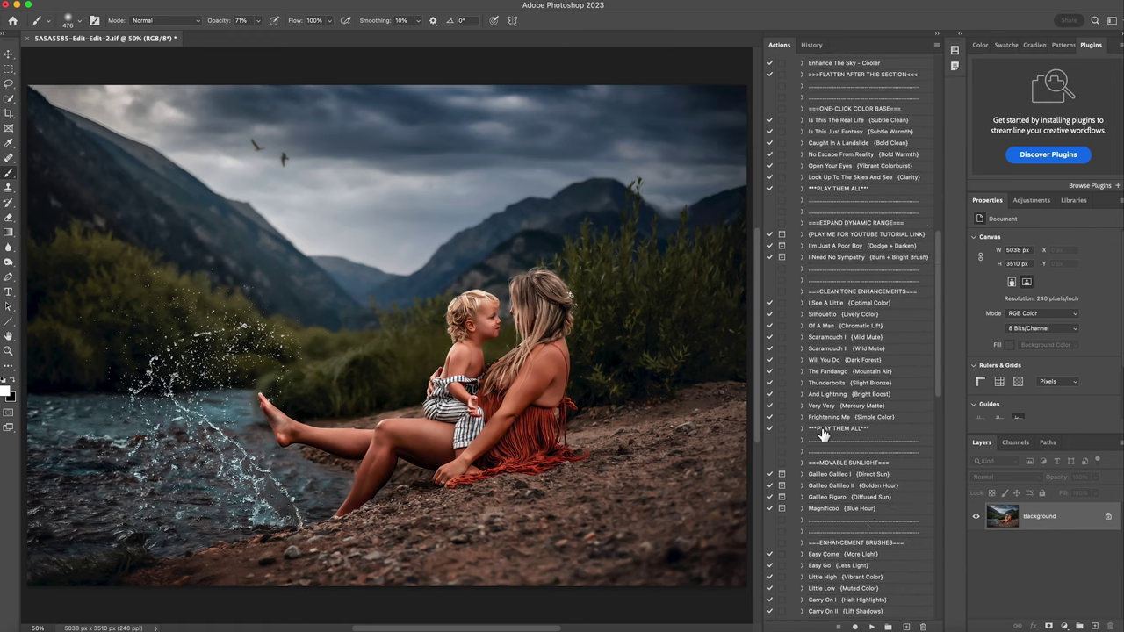
click(875, 420)
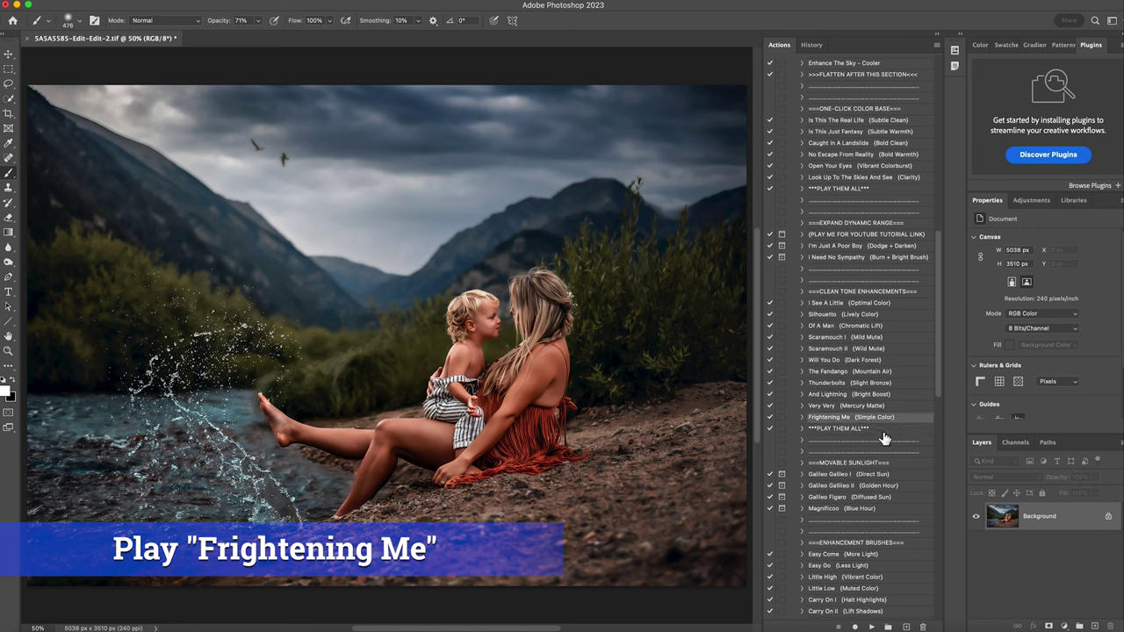
click(872, 627)
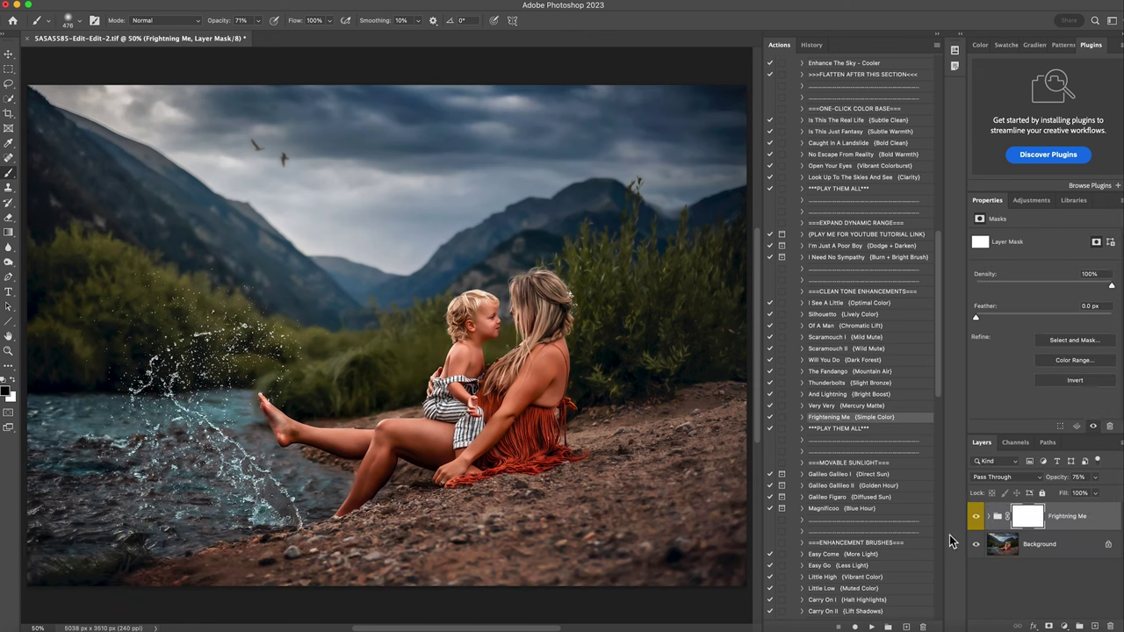
- Lower the opacity of the Frightening Me group and flatten the image
click(1095, 477)
drag(1094, 492, 1085, 498)
right_click(1059, 546)
click(1030, 595)
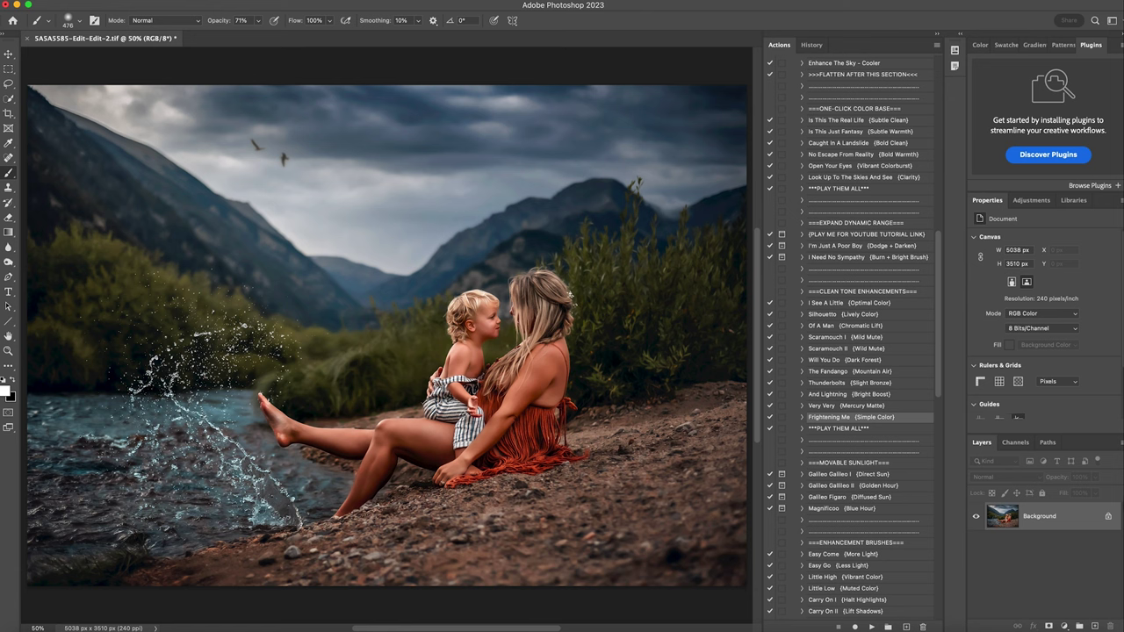
- Return to the photo's opening snapshot in the history to compare the original with the finished edit
click(812, 45)
scroll(819, 70, up, 10)
click(818, 69)
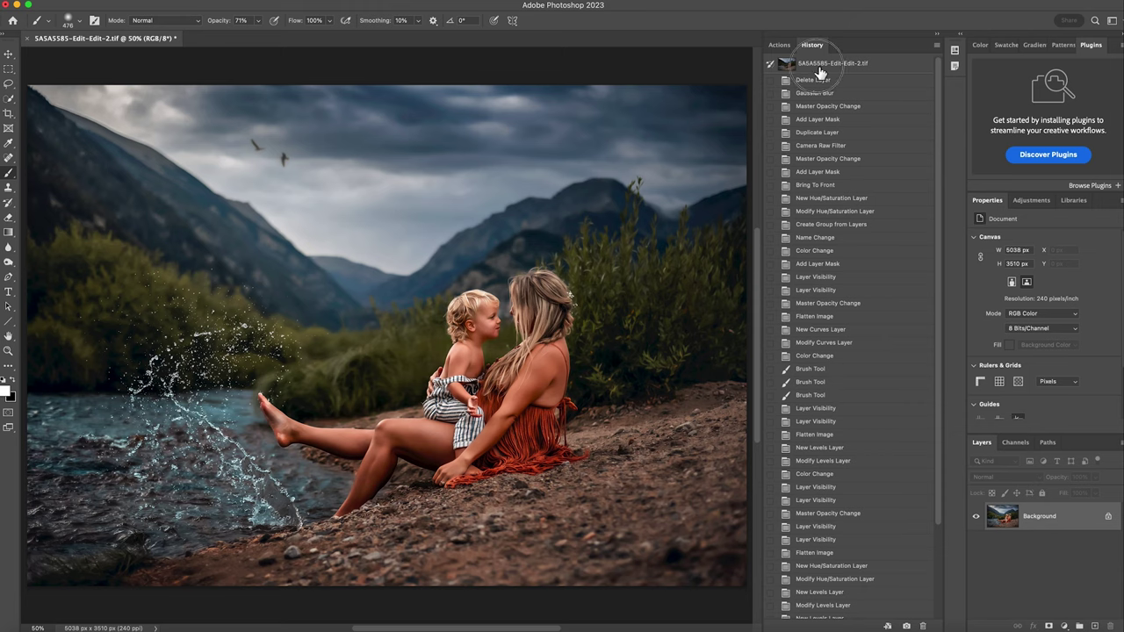
scroll(812, 499, down, 5)
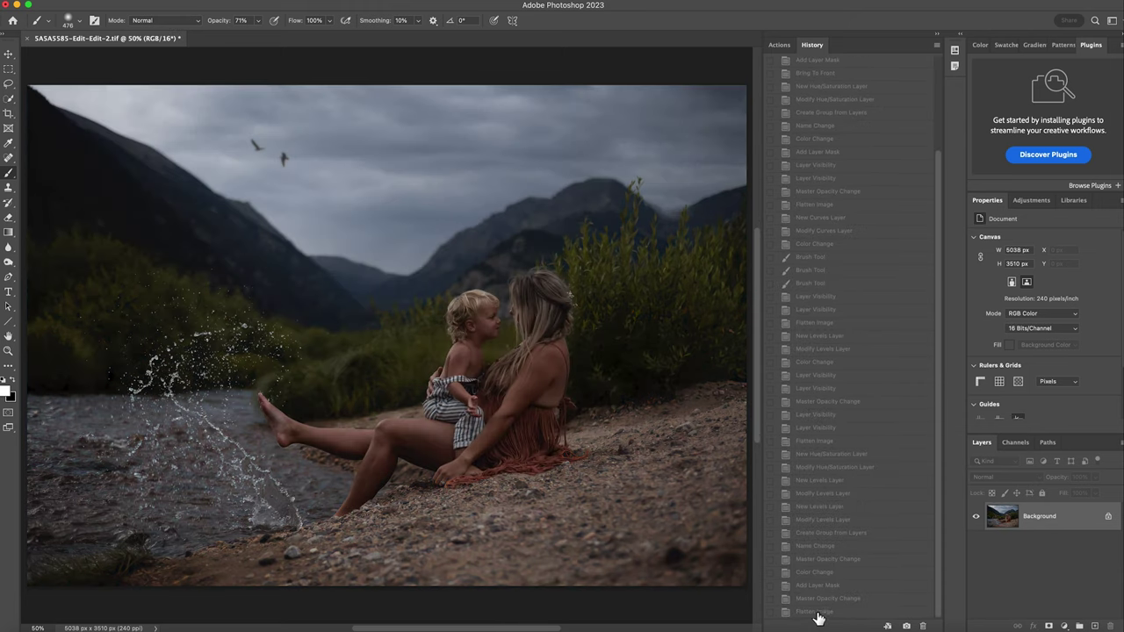